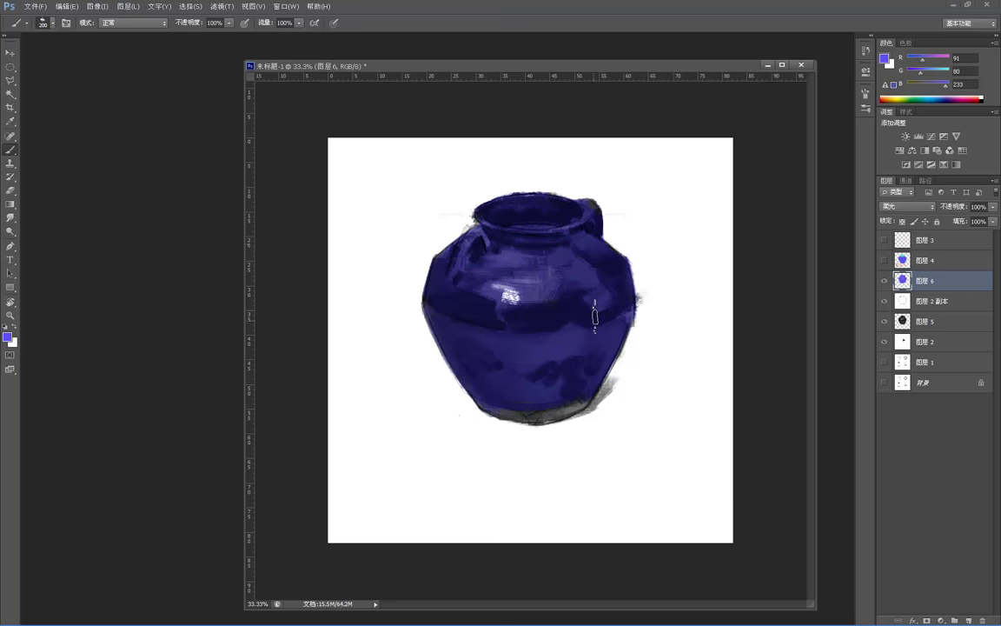
Reduce the saturation of the blue jar colour on 图层 6 with Hue/Saturation.
{"action": "key", "text": "i"}
{"action": "key", "text": "ctrl+u"}
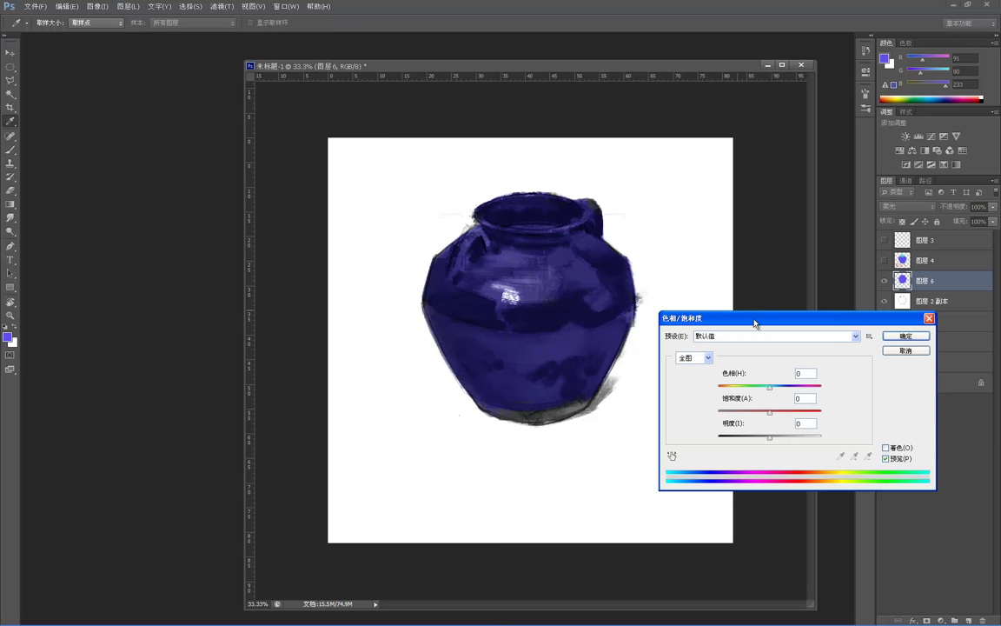
{"action": "mouse_move", "coordinate": [770, 414]}
{"action": "left_mouse_down"}
{"action": "mouse_move", "coordinate": [753, 422]}
{"action": "mouse_move", "coordinate": [781, 385]}
{"action": "mouse_move", "coordinate": [764, 396]}
{"action": "mouse_move", "coordinate": [773, 405]}
{"action": "mouse_move", "coordinate": [758, 441]}
{"action": "mouse_move", "coordinate": [770, 437]}
{"action": "mouse_move", "coordinate": [744, 418]}
{"action": "mouse_move", "coordinate": [776, 392]}
{"action": "mouse_move", "coordinate": [769, 396]}
{"action": "left_mouse_up"}
{"action": "key", "text": "Return"}
{"action": "key", "text": "b"}
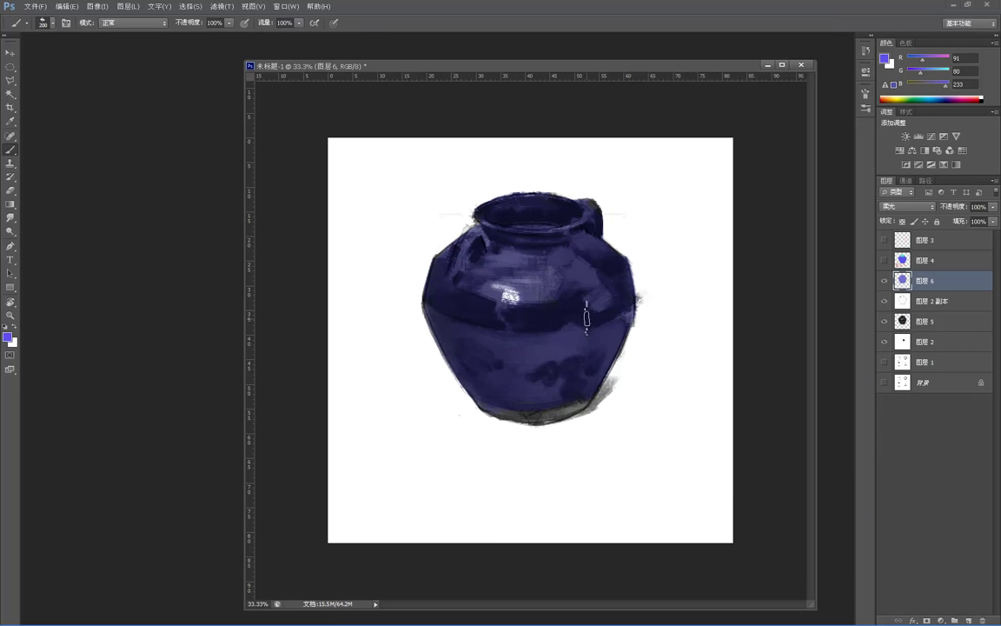
Set the foreground colour to very dark navy #0a0a21.
{"action": "left_click", "coordinate": [7, 335]}
{"action": "left_click", "coordinate": [316, 184]}
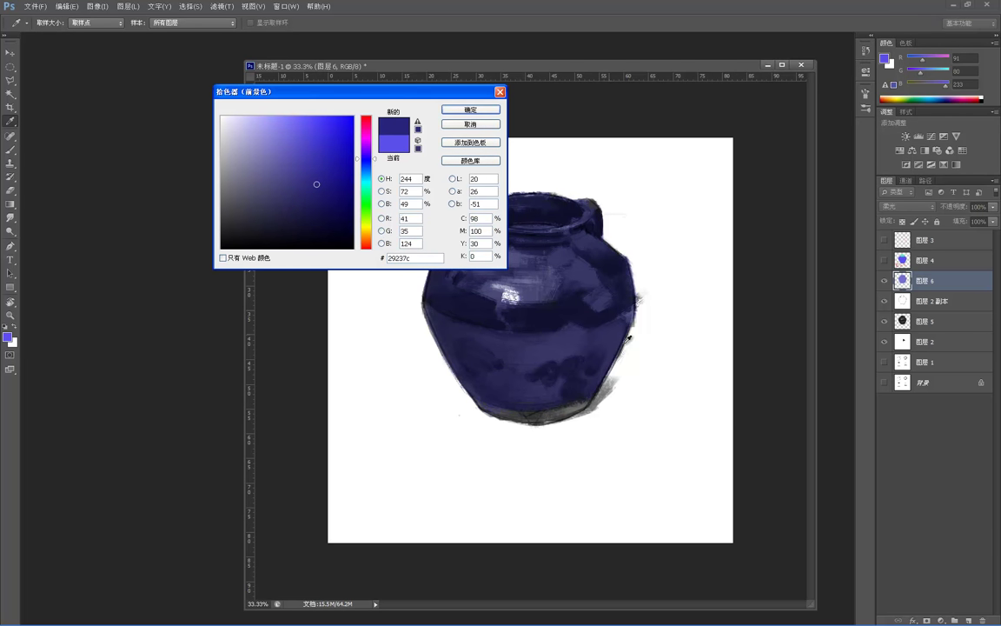
{"action": "left_click_drag", "start_coordinate": [323, 215], "coordinate": [305, 226]}
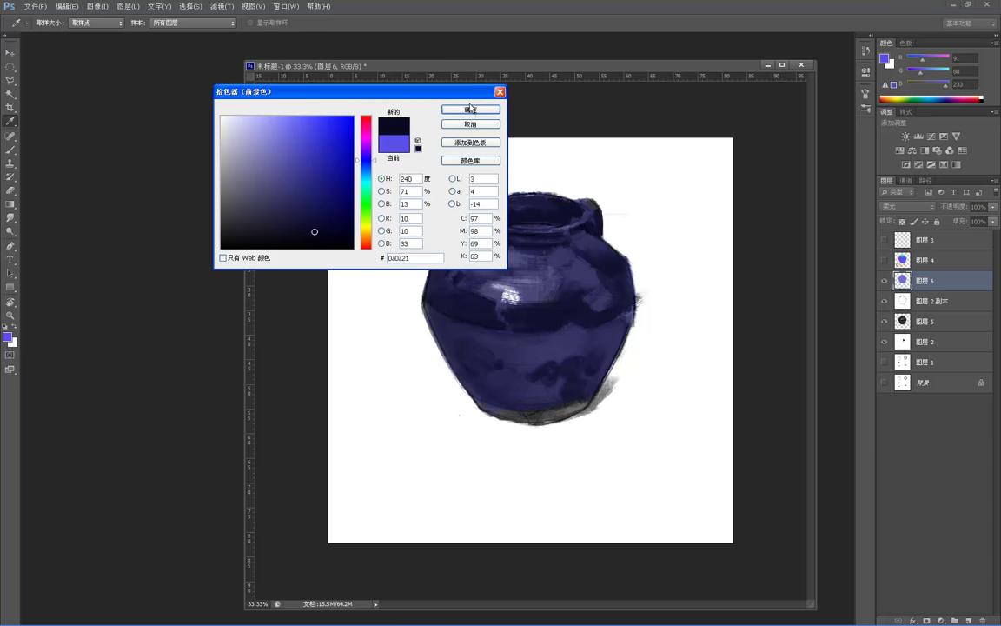
{"action": "left_click", "coordinate": [471, 110]}
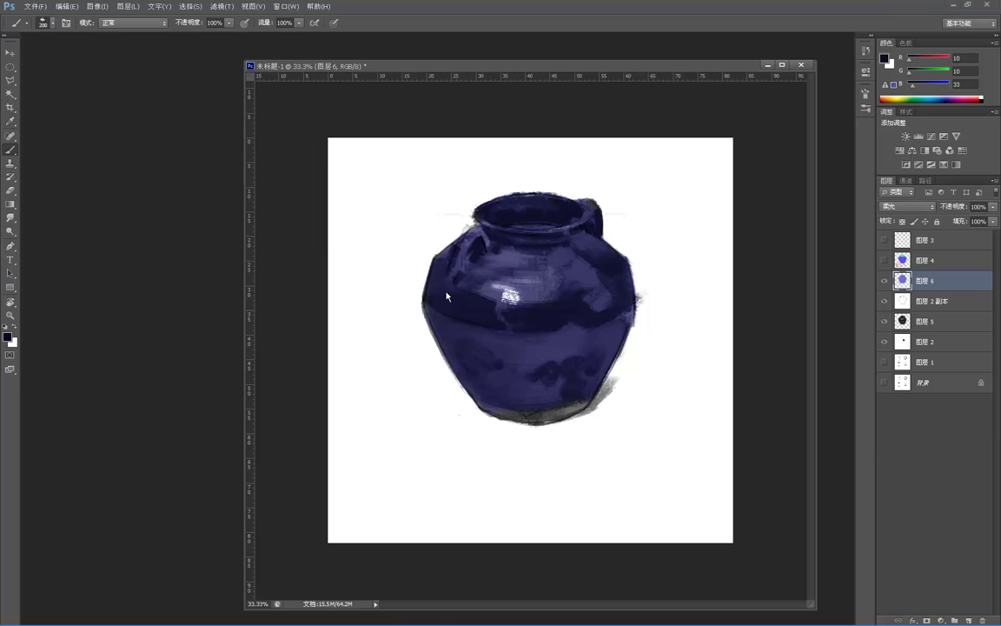
Darken the left part of the jar's shoulder band to near black, using a smaller brush and sampled dark tones.
{"action": "mouse_move", "coordinate": [465, 315]}
{"action": "left_mouse_down"}
{"action": "mouse_move", "coordinate": [475, 313]}
{"action": "mouse_move", "coordinate": [466, 299]}
{"action": "left_mouse_up"}
{"action": "left_click", "coordinate": [463, 301], "text": "alt"}
{"action": "key", "text": "["}
{"action": "key", "text": "["}
{"action": "key", "text": "["}
{"action": "key", "text": "["}
{"action": "left_click", "coordinate": [453, 299], "text": "alt"}
{"action": "left_click_drag", "start_coordinate": [447, 294], "coordinate": [437, 299]}
Paint near-black shading inside the jar's mouth, under the rim and beside the left handle with a 70 px brush.
{"action": "key", "text": "bracketleft"}
{"action": "left_click_drag", "start_coordinate": [509, 209], "coordinate": [493, 212]}
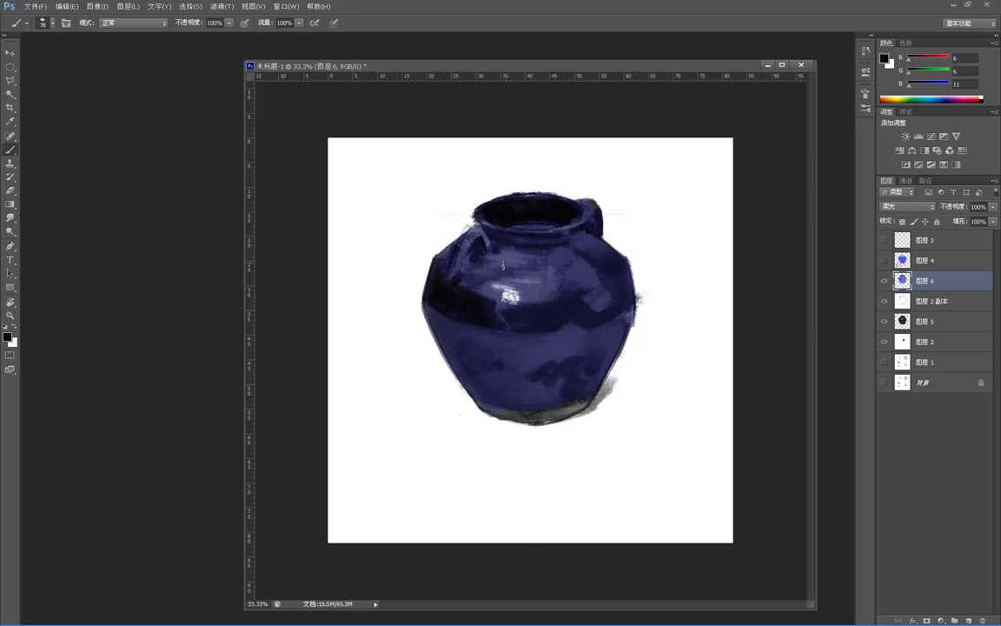
{"action": "left_click", "coordinate": [480, 307], "text": "alt"}
{"action": "left_click", "coordinate": [479, 309], "text": "alt"}
{"action": "left_click", "coordinate": [459, 294], "text": "alt"}
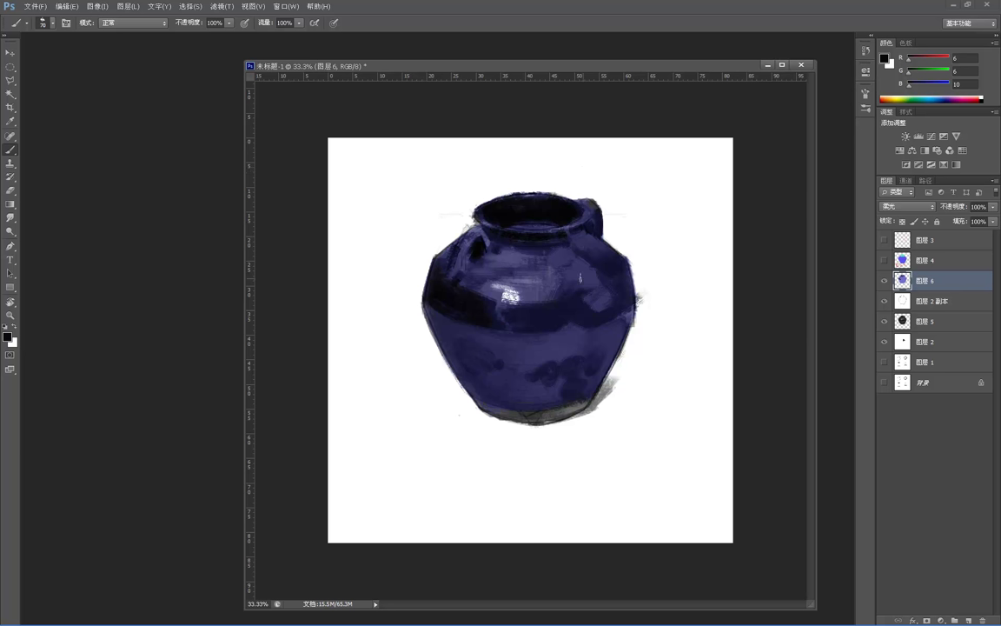
Extend the near-black shoulder band across the jar's centre and right side with sampled dark tones.
{"action": "left_click_drag", "start_coordinate": [579, 293], "coordinate": [595, 310]}
{"action": "mouse_move", "coordinate": [570, 311]}
{"action": "left_mouse_down"}
{"action": "mouse_move", "coordinate": [570, 289]}
{"action": "mouse_move", "coordinate": [558, 299]}
{"action": "left_mouse_up"}
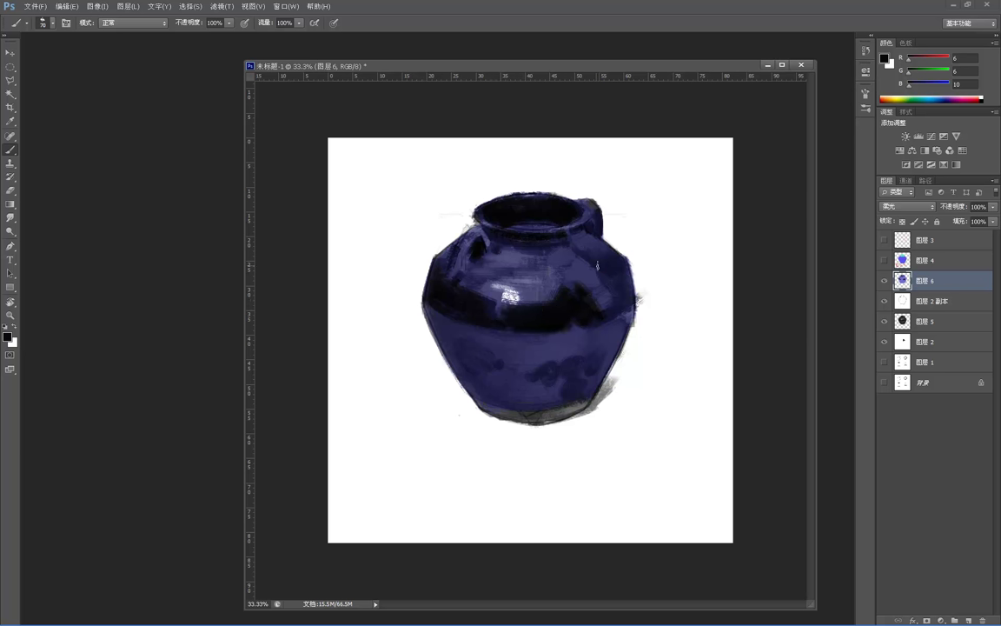
{"action": "left_click", "coordinate": [571, 297], "text": "alt"}
{"action": "left_click", "coordinate": [572, 283], "text": "alt"}
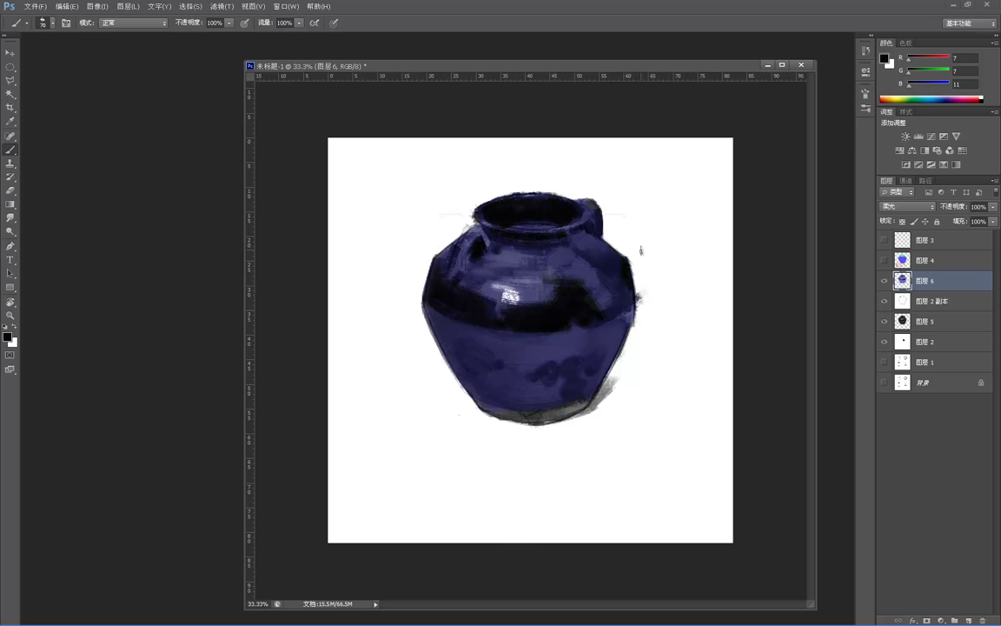
Set the foreground colour to a muted blue, RGB 48, 60, 82.
{"action": "left_click", "coordinate": [625, 272], "text": "alt"}
{"action": "left_click", "coordinate": [7, 336]}
{"action": "left_click", "coordinate": [295, 201]}
{"action": "left_click", "coordinate": [275, 206]}
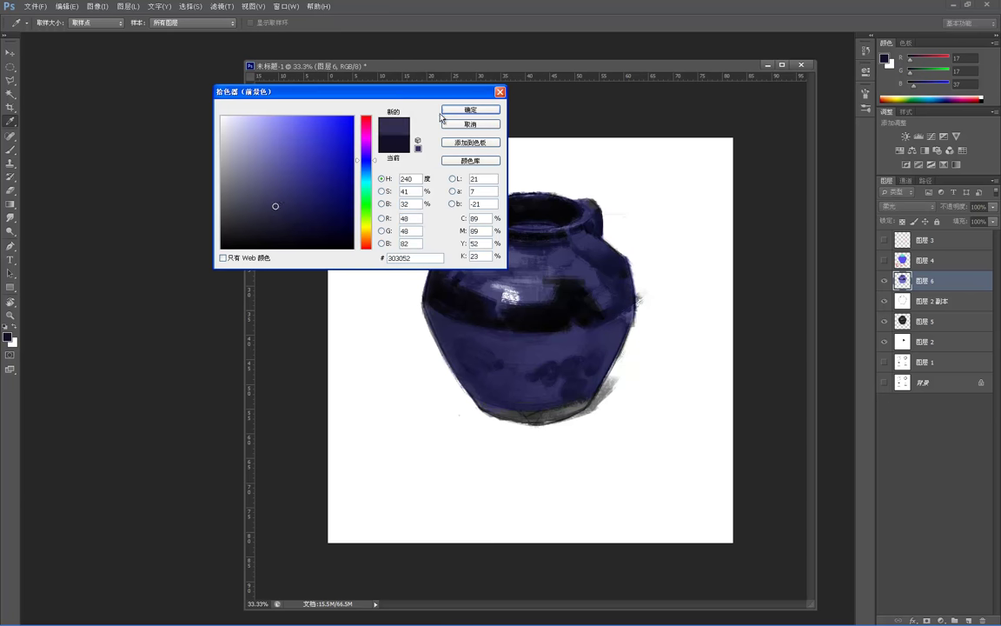
{"action": "left_click", "coordinate": [374, 169]}
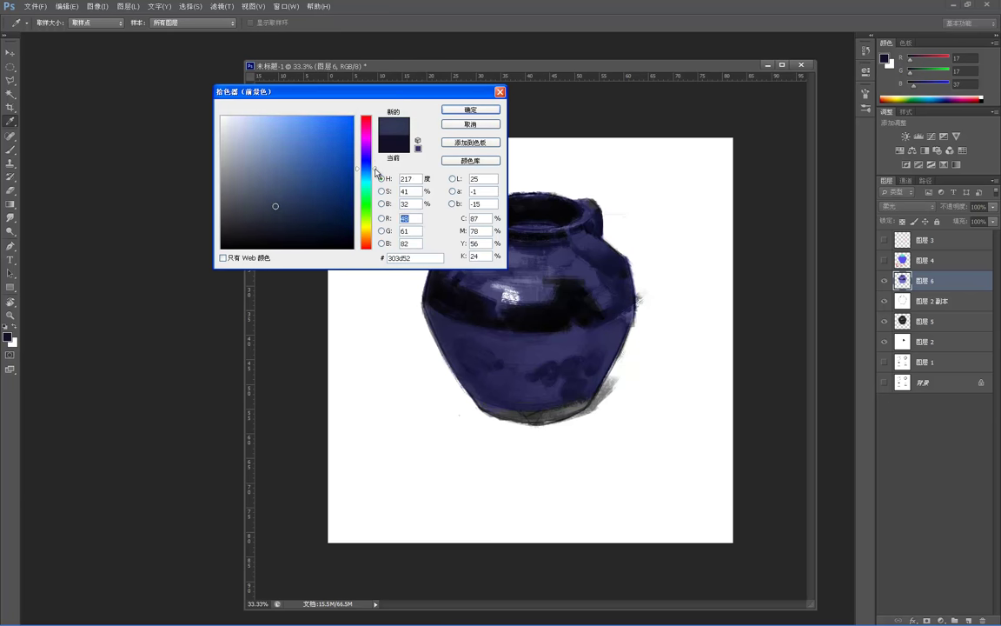
{"action": "left_click", "coordinate": [470, 110]}
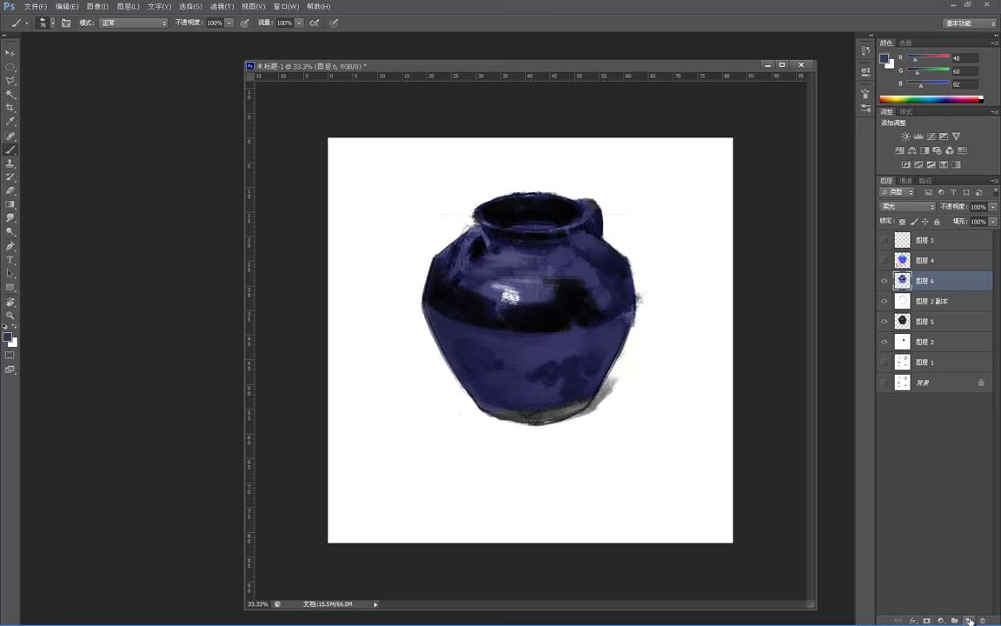
Add a new layer above 图层 6, try enlarged dark brush strokes at the jar's right edge, and undo those strokes.
{"action": "key", "text": "ctrl+shift+alt+n"}
{"action": "left_click", "coordinate": [590, 294], "text": "alt"}
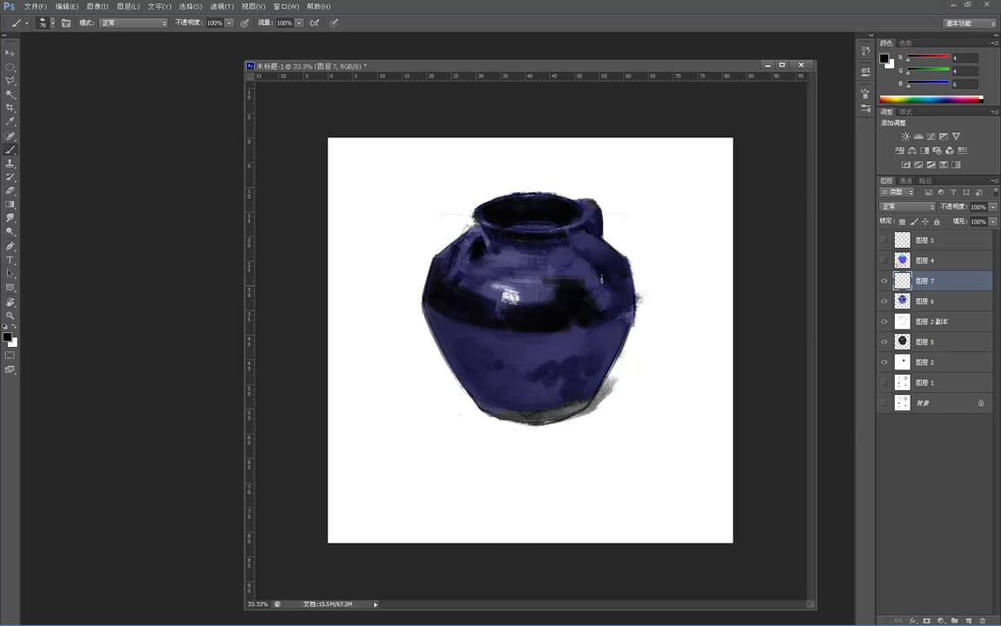
{"action": "key", "text": "bracketright"}
{"action": "key", "text": "bracketright"}
{"action": "key", "text": "bracketright"}
{"action": "key", "text": "bracketright"}
{"action": "mouse_move", "coordinate": [618, 304]}
{"action": "left_mouse_down"}
{"action": "mouse_move", "coordinate": [596, 313]}
{"action": "mouse_move", "coordinate": [637, 298]}
{"action": "left_mouse_up"}
{"action": "left_click_drag", "start_coordinate": [635, 299], "coordinate": [641, 295]}
{"action": "key", "text": "ctrl+alt+z"}
{"action": "key", "text": "ctrl+alt+z"}
Load the painted area of 图层 6 as a selection and hide the selection edges.
{"action": "left_click", "coordinate": [903, 300], "text": "ctrl"}
{"action": "key", "text": "ctrl+h"}
{"action": "left_click", "coordinate": [904, 300], "text": "ctrl"}
Paint the jar's shoulder around the highlight in blue-grey #364c57, and reduce the brush to 60 px.
{"action": "left_click", "coordinate": [7, 335]}
{"action": "left_click_drag", "start_coordinate": [373, 165], "coordinate": [373, 174]}
{"action": "left_click", "coordinate": [273, 205]}
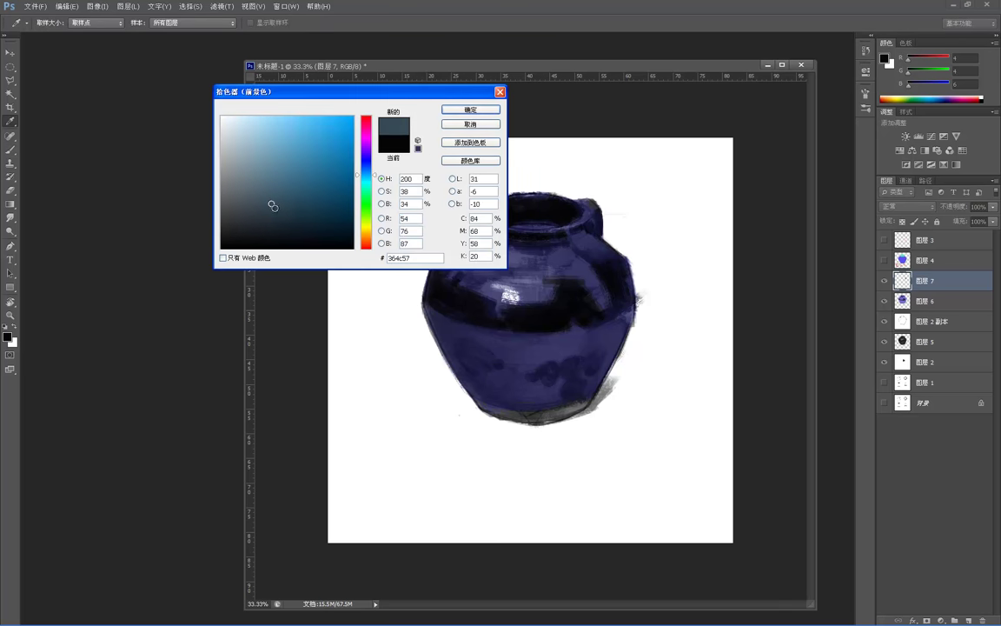
{"action": "left_click", "coordinate": [473, 110]}
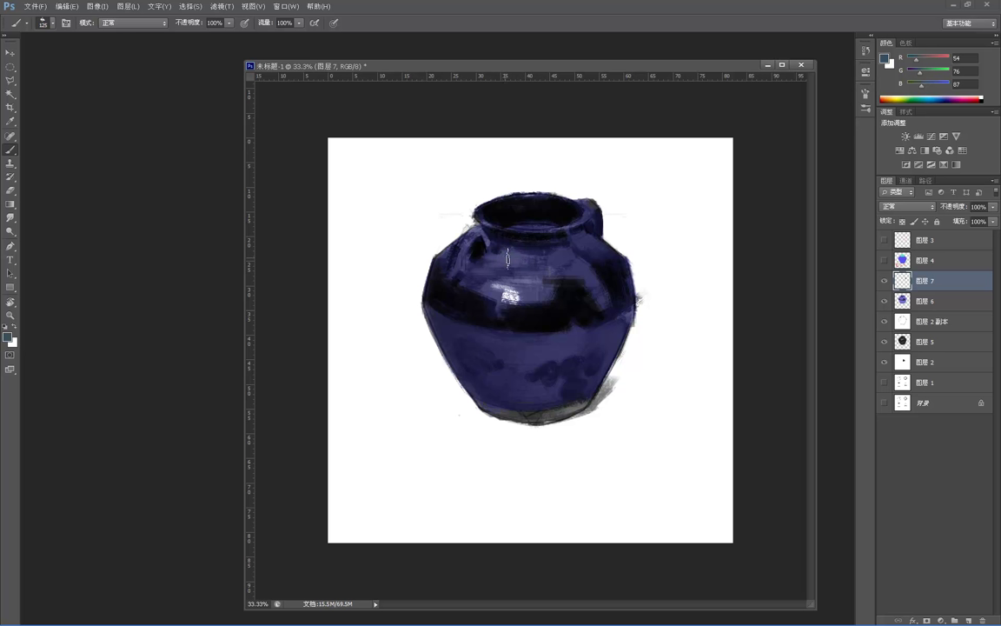
{"action": "left_click_drag", "start_coordinate": [495, 256], "coordinate": [531, 265]}
{"action": "key", "text": "bracketright"}
{"action": "key", "text": "bracketleft"}
{"action": "key", "text": "bracketleft"}
{"action": "key", "text": "bracketleft"}
{"action": "key", "text": "bracketleft"}
{"action": "key", "text": "bracketleft"}
Try a lighter blue-grey #697e89 stroke around the highlight and undo it.
{"action": "left_click", "coordinate": [7, 336]}
{"action": "left_click", "coordinate": [252, 177]}
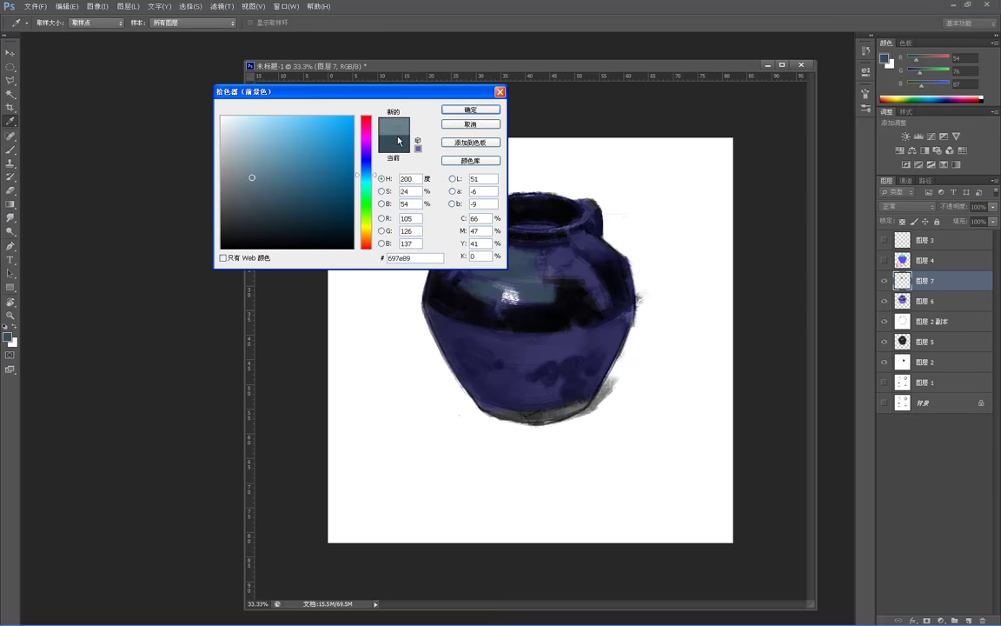
{"action": "left_click", "coordinate": [470, 111]}
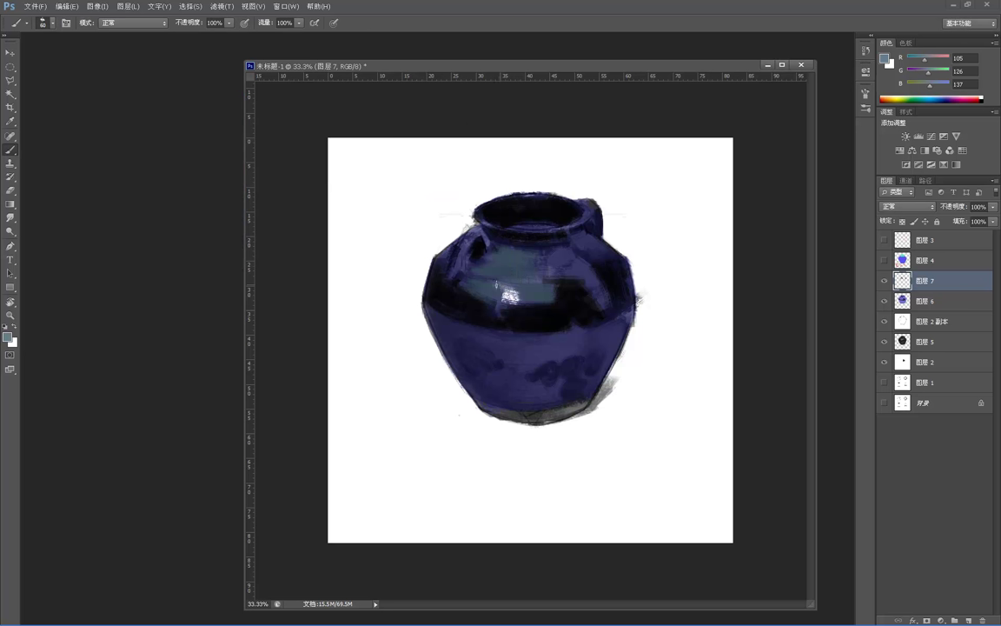
{"action": "left_click_drag", "start_coordinate": [532, 283], "coordinate": [490, 287]}
{"action": "key", "text": "ctrl+z"}
Extend the blue-grey reflection over the right shoulder and darken the right edge with sampled colours.
{"action": "left_click", "coordinate": [570, 278], "text": "alt"}
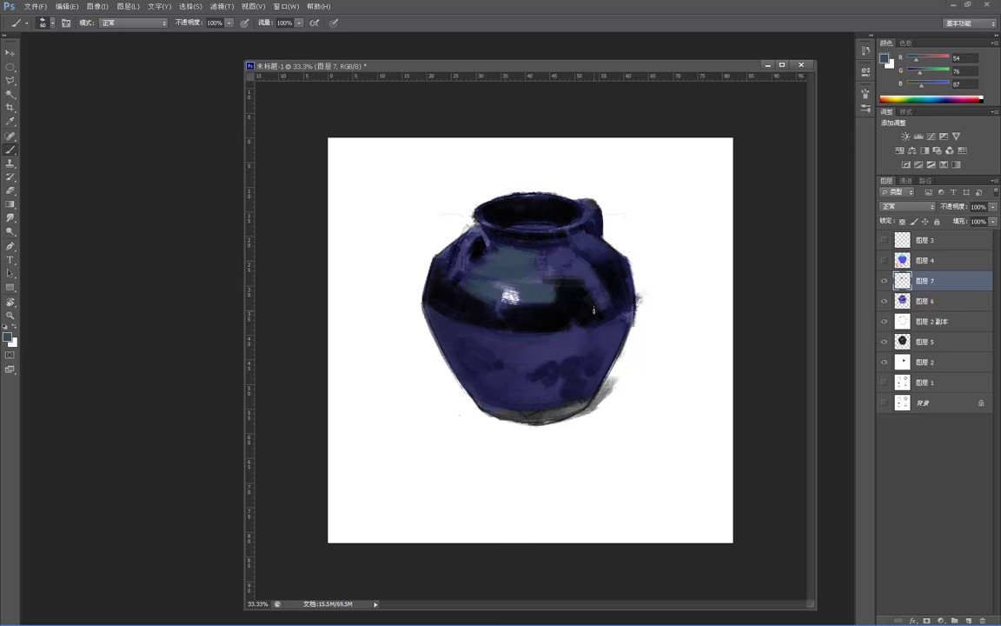
{"action": "left_click", "coordinate": [594, 315], "text": "alt"}
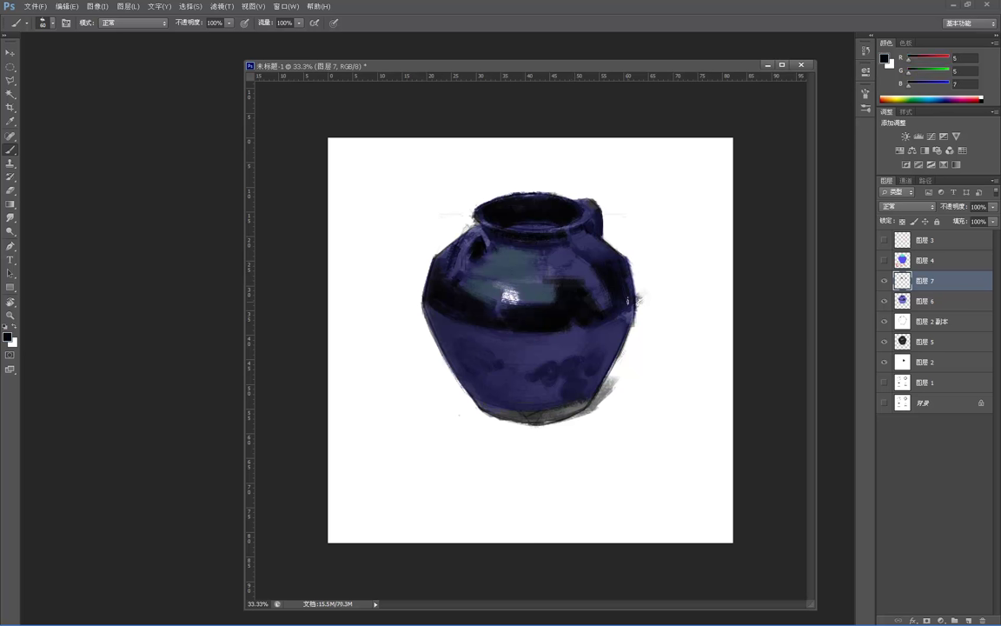
{"action": "left_click", "coordinate": [543, 290], "text": "alt"}
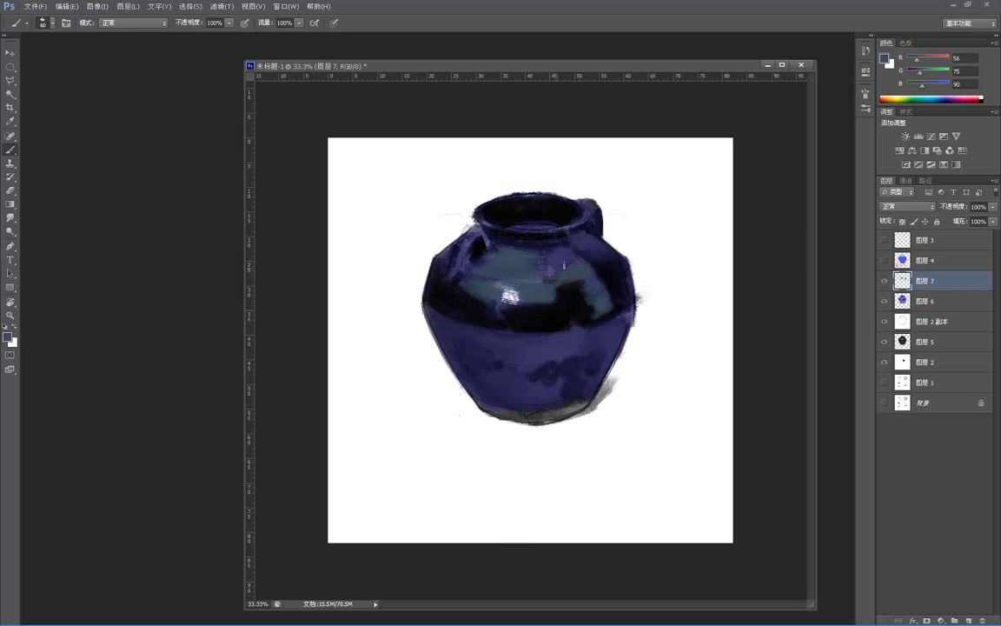
{"action": "left_click", "coordinate": [542, 241], "text": "alt"}
{"action": "left_click", "coordinate": [7, 335]}
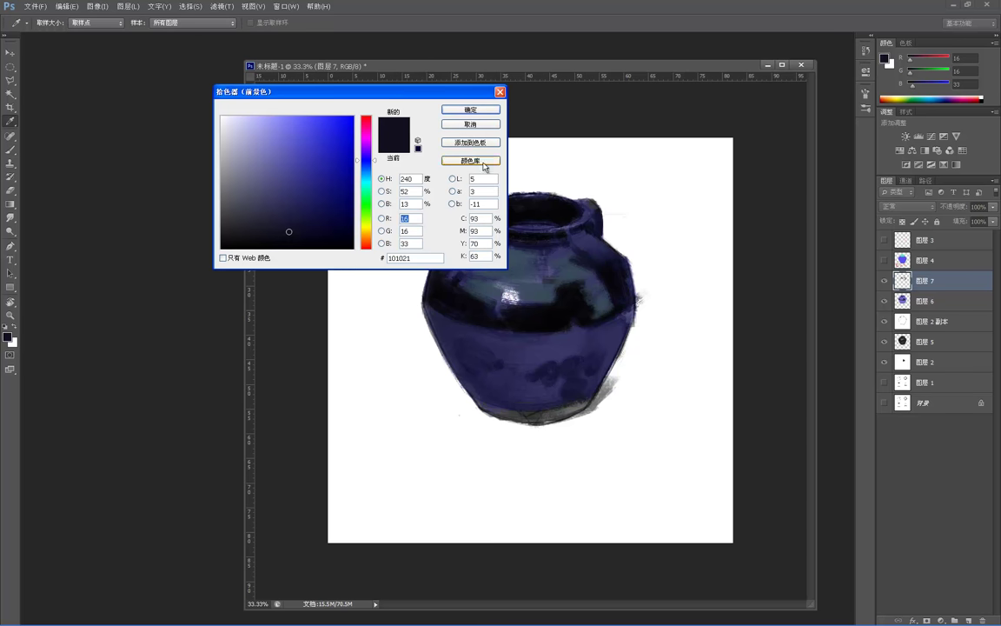
{"action": "left_click", "coordinate": [471, 111]}
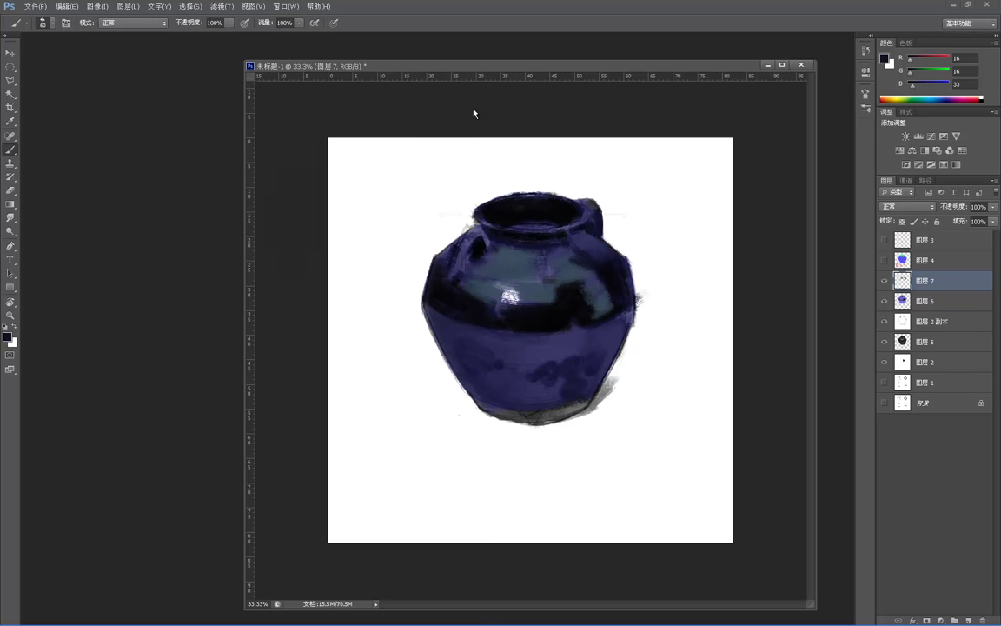
Paint blue-grey reflections on the lower body beneath the dark band with a 90 px brush and sampled colours.
{"action": "left_click", "coordinate": [517, 319], "text": "alt"}
{"action": "key", "text": "]"}
{"action": "key", "text": "]"}
{"action": "left_click", "coordinate": [536, 292], "text": "alt"}
{"action": "key", "text": "alt"}
{"action": "key", "text": "alt"}
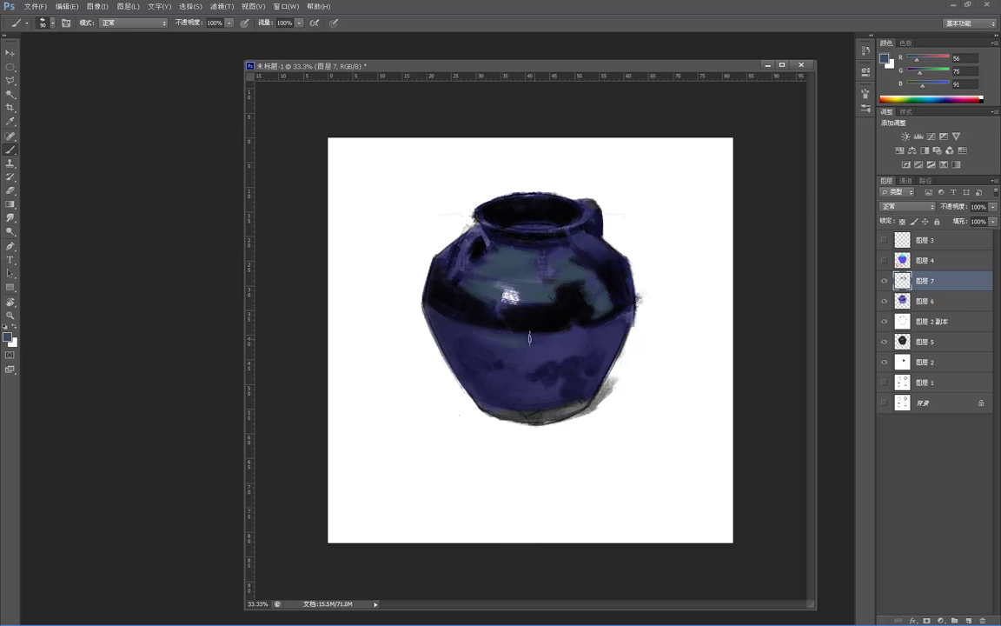
{"action": "left_click", "coordinate": [481, 321], "text": "alt"}
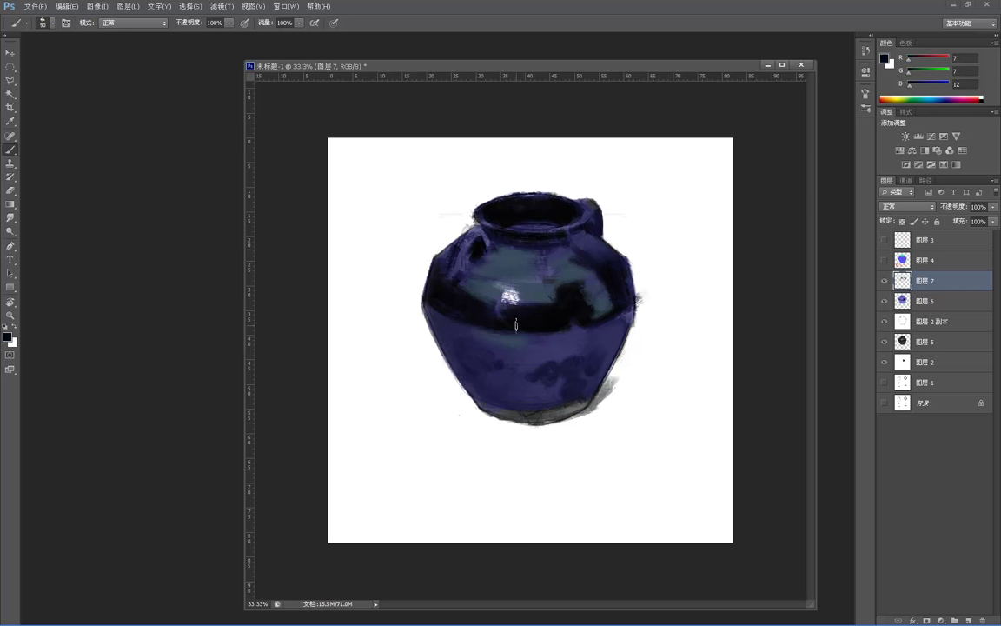
{"action": "left_click", "coordinate": [509, 340], "text": "alt"}
{"action": "left_click_drag", "start_coordinate": [507, 339], "coordinate": [524, 345]}
{"action": "left_click_drag", "start_coordinate": [487, 377], "coordinate": [509, 390]}
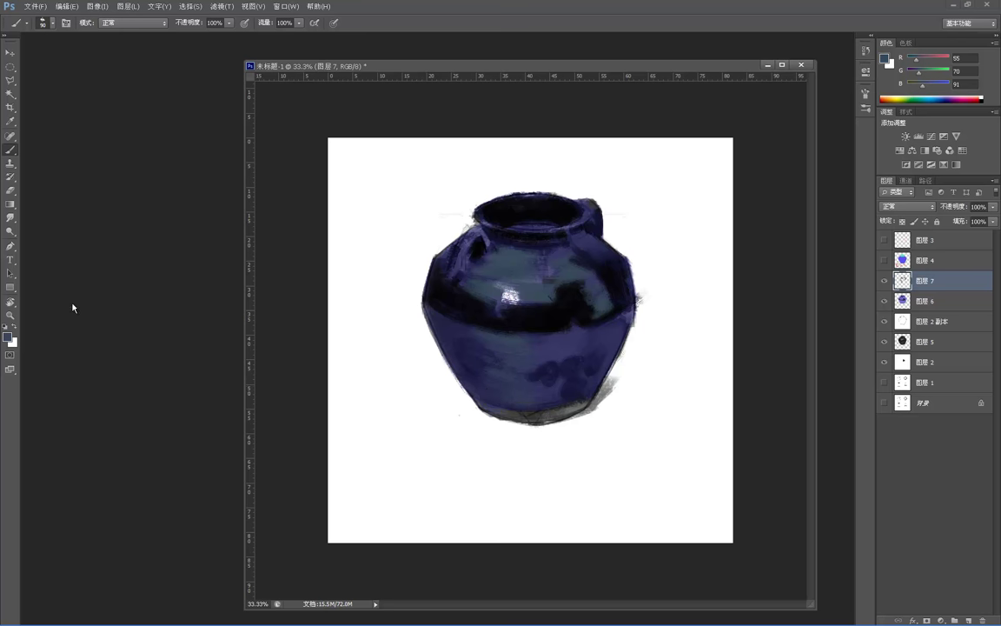
Set the foreground colour to dark blue-grey, RGB 28, 44, 56.
{"action": "left_click", "coordinate": [7, 335]}
{"action": "left_click_drag", "start_coordinate": [274, 200], "coordinate": [288, 219]}
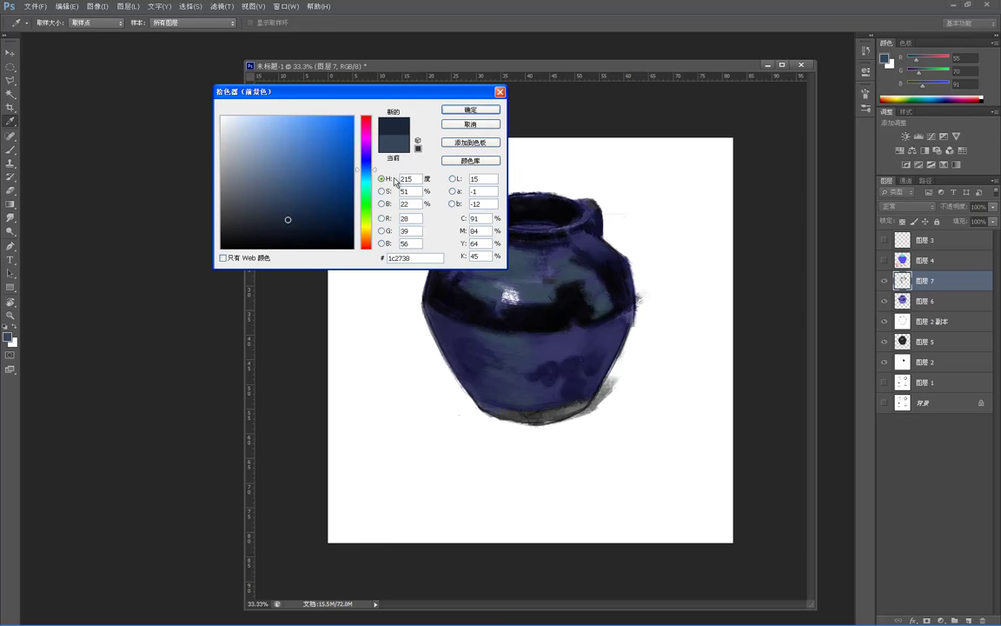
{"action": "left_click_drag", "start_coordinate": [375, 170], "coordinate": [379, 172]}
{"action": "key", "text": "Return"}
{"action": "key", "text": "b"}
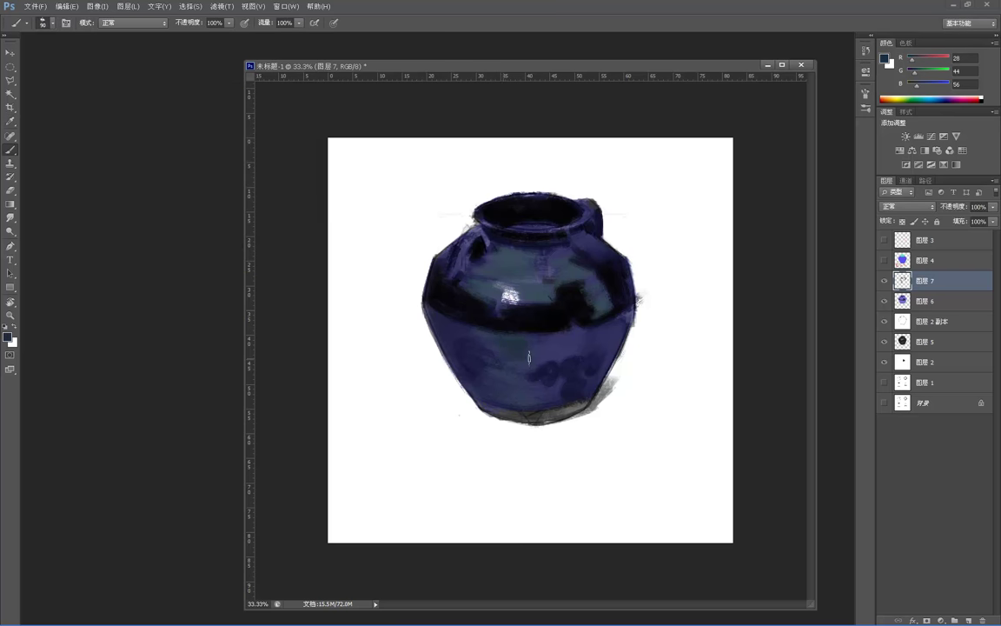
Cover the purple on the left and centre of the lower body with sampled blue-grey tones.
{"action": "left_click", "coordinate": [507, 377], "text": "alt"}
{"action": "left_click", "coordinate": [551, 334], "text": "alt"}
{"action": "left_click", "coordinate": [512, 304], "text": "alt"}
{"action": "left_click", "coordinate": [569, 329], "text": "alt"}
{"action": "left_click", "coordinate": [561, 331], "text": "alt"}
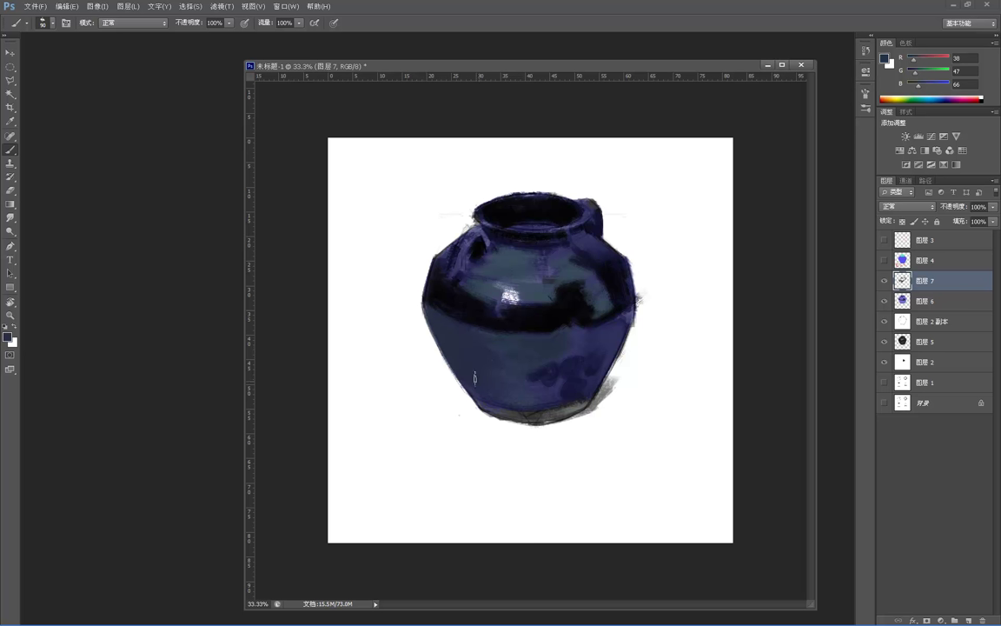
Refine the lower edge of the dark band and the jar's left edge with sampled dark tones and a 70 px brush.
{"action": "left_click", "coordinate": [481, 318], "text": "alt"}
{"action": "left_click", "coordinate": [478, 318], "text": "alt"}
{"action": "left_click", "coordinate": [492, 308], "text": "alt"}
{"action": "left_click_drag", "start_coordinate": [493, 305], "coordinate": [491, 310]}
{"action": "left_click", "coordinate": [431, 300], "text": "alt"}
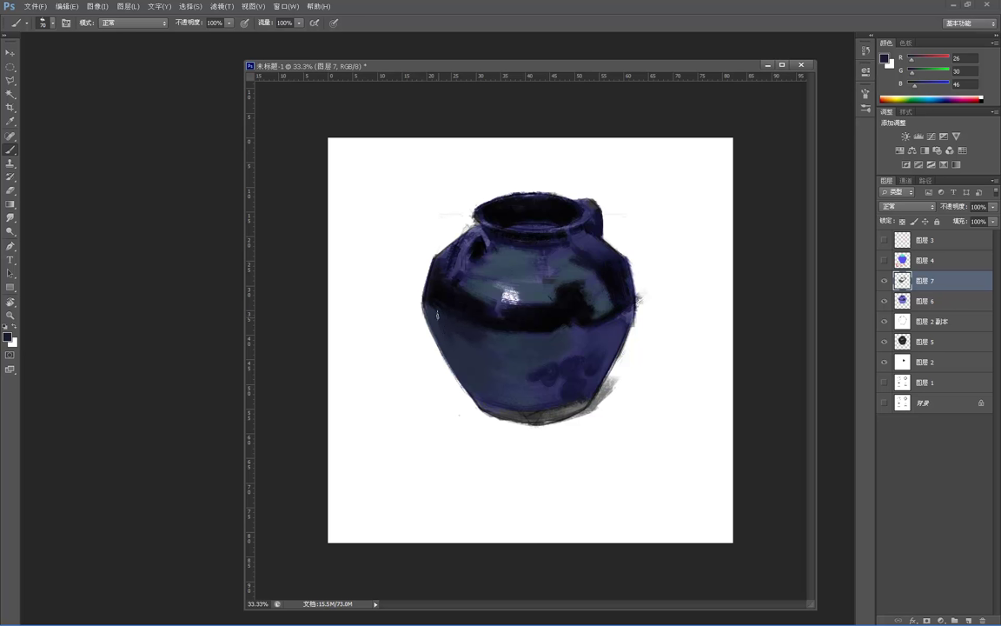
Blend the lower-left body into the dark band with sampled blue-grey and dark tones, enlarging the brush.
{"action": "left_click", "coordinate": [444, 327], "text": "alt"}
{"action": "left_click", "coordinate": [529, 324], "text": "alt"}
{"action": "left_click", "coordinate": [482, 347], "text": "alt"}
{"action": "key", "text": "bracketright"}
{"action": "key", "text": "bracketright"}
Paint the left part of the jar's grey base in dark brown #342e1e with a 40 px brush.
{"action": "left_click", "coordinate": [7, 336]}
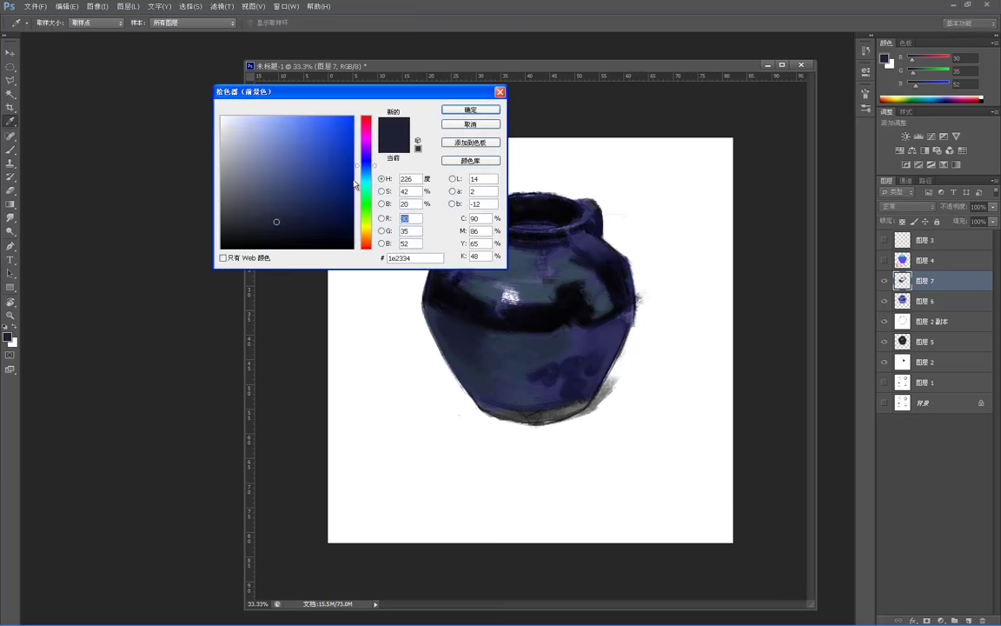
{"action": "left_click_drag", "start_coordinate": [371, 212], "coordinate": [372, 232]}
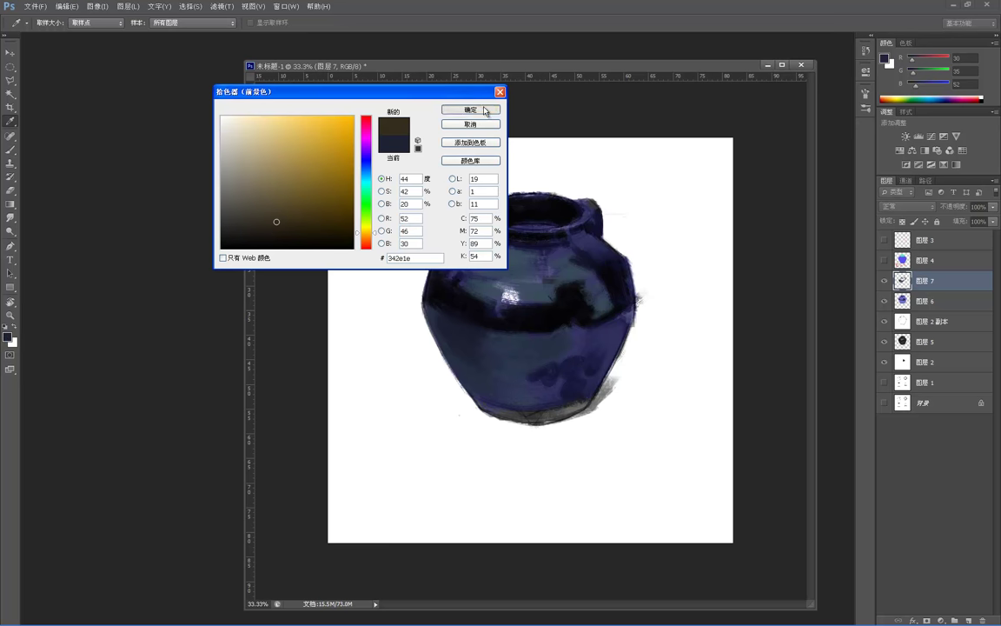
{"action": "left_click", "coordinate": [462, 110]}
{"action": "key", "text": "["}
{"action": "key", "text": "["}
{"action": "key", "text": "["}
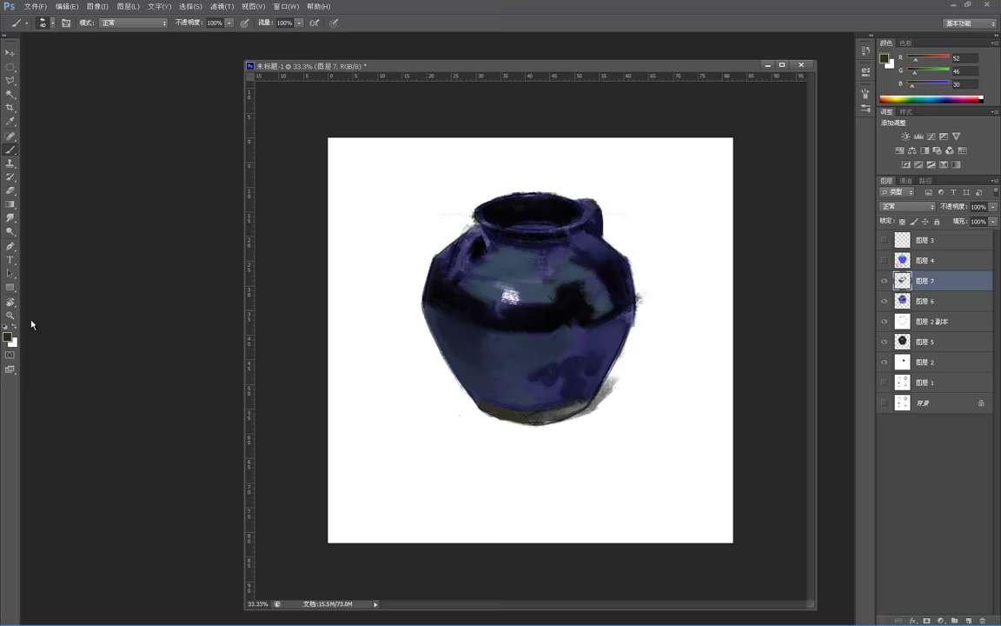
Paint the jar's base in a lighter ochre brown, RGB 91, 75, 32, continuing to the right with sampled tones.
{"action": "left_click", "coordinate": [8, 336]}
{"action": "left_click", "coordinate": [306, 201]}
{"action": "left_click", "coordinate": [446, 107]}
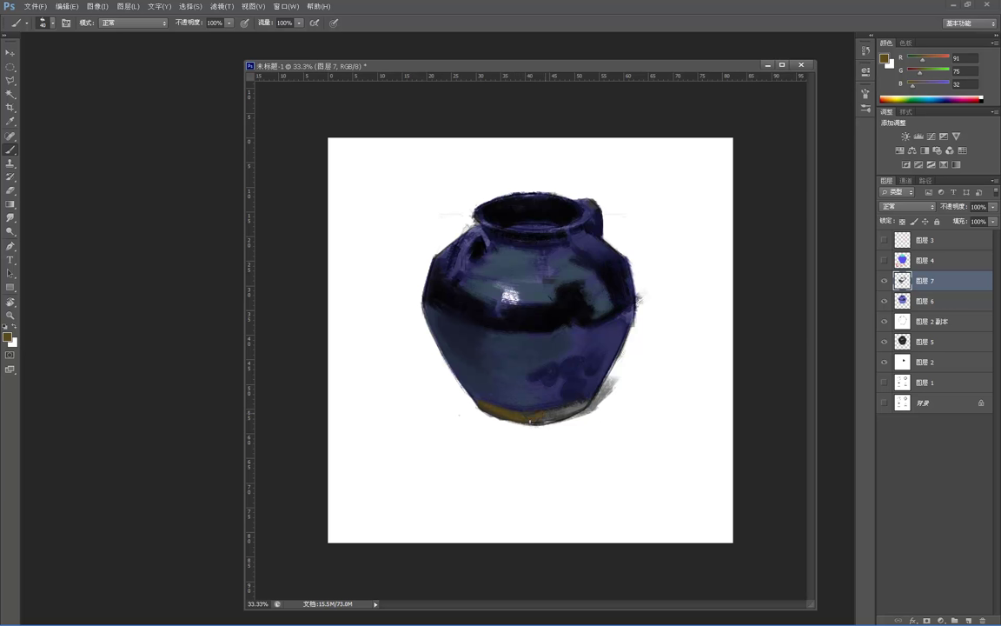
{"action": "left_click", "coordinate": [546, 418], "text": "alt"}
{"action": "left_click", "coordinate": [536, 419], "text": "alt"}
Blend the body into the top of the brown base with sampled blue-grey, and trim the base's underside with white.
{"action": "left_click", "coordinate": [475, 363], "text": "alt"}
{"action": "left_click", "coordinate": [520, 395], "text": "alt"}
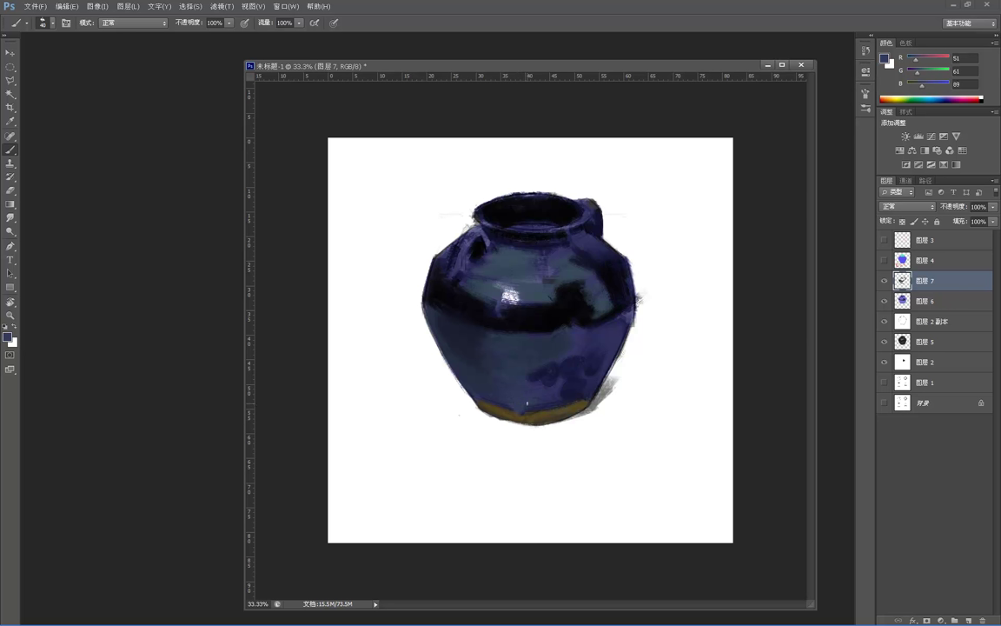
{"action": "left_click", "coordinate": [474, 410], "text": "alt"}
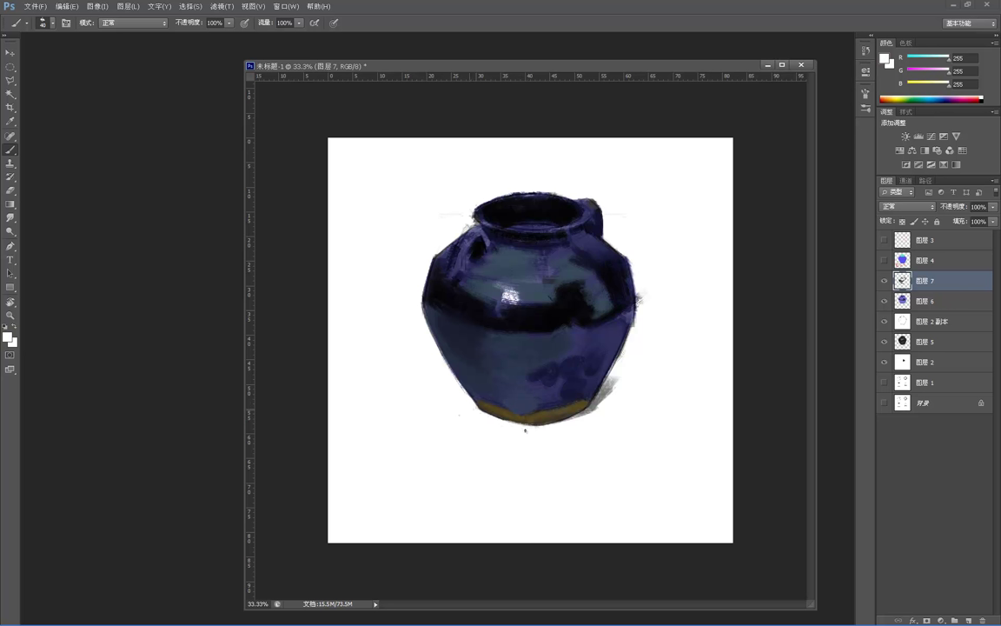
{"action": "left_click_drag", "start_coordinate": [486, 417], "coordinate": [539, 428]}
Brush sampled blue-grey along the jar's lower-left edge and lay a dark reflection patch beside it with an 80 px brush.
{"action": "left_click", "coordinate": [435, 254], "text": "alt"}
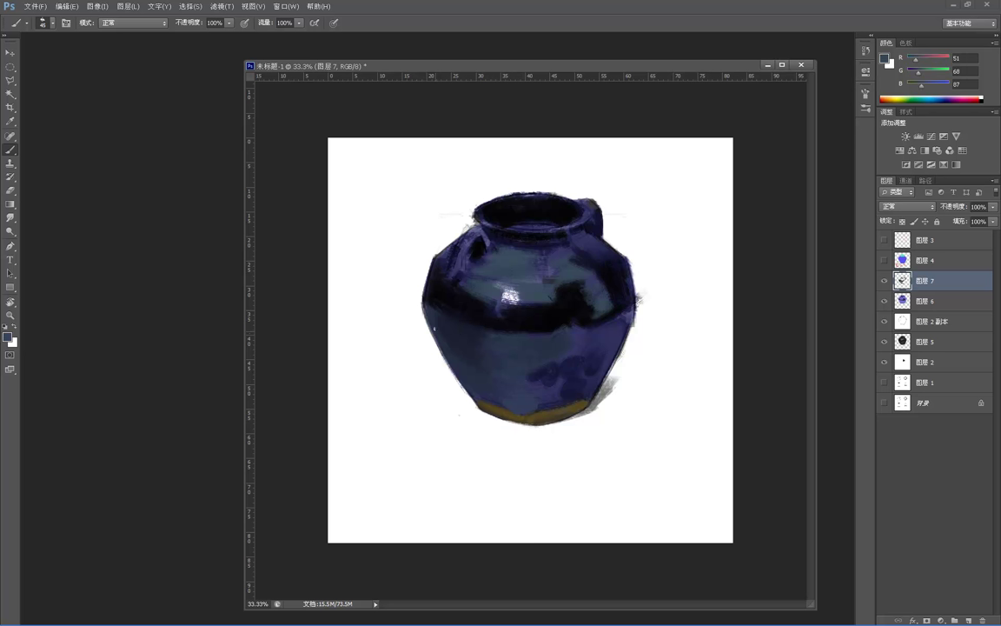
{"action": "left_click_drag", "start_coordinate": [436, 326], "coordinate": [462, 371]}
{"action": "left_click", "coordinate": [451, 305], "text": "alt"}
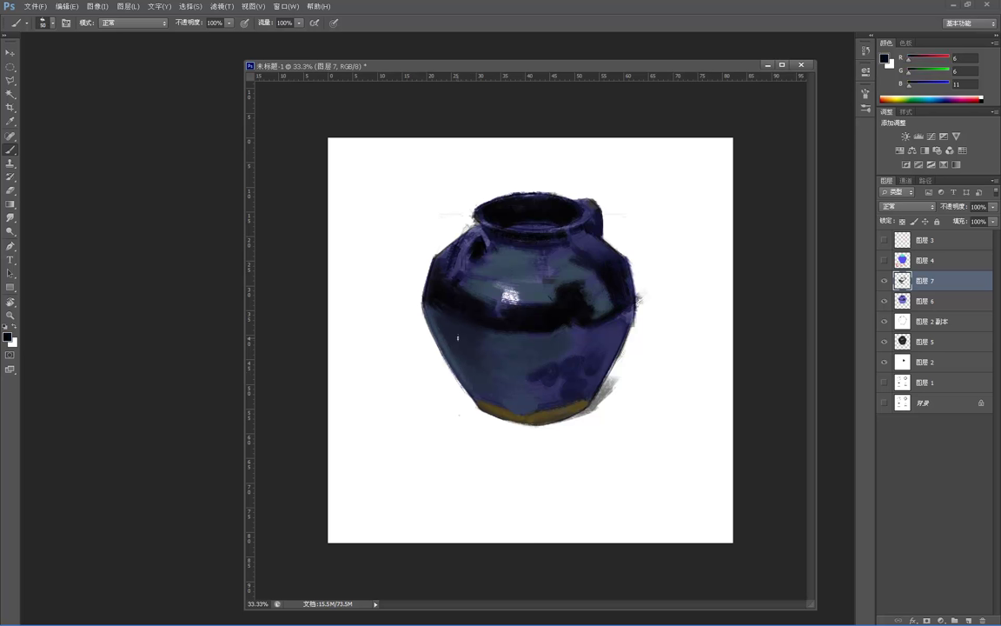
{"action": "left_click_drag", "start_coordinate": [449, 328], "coordinate": [464, 371]}
{"action": "left_click", "coordinate": [457, 324], "text": "alt"}
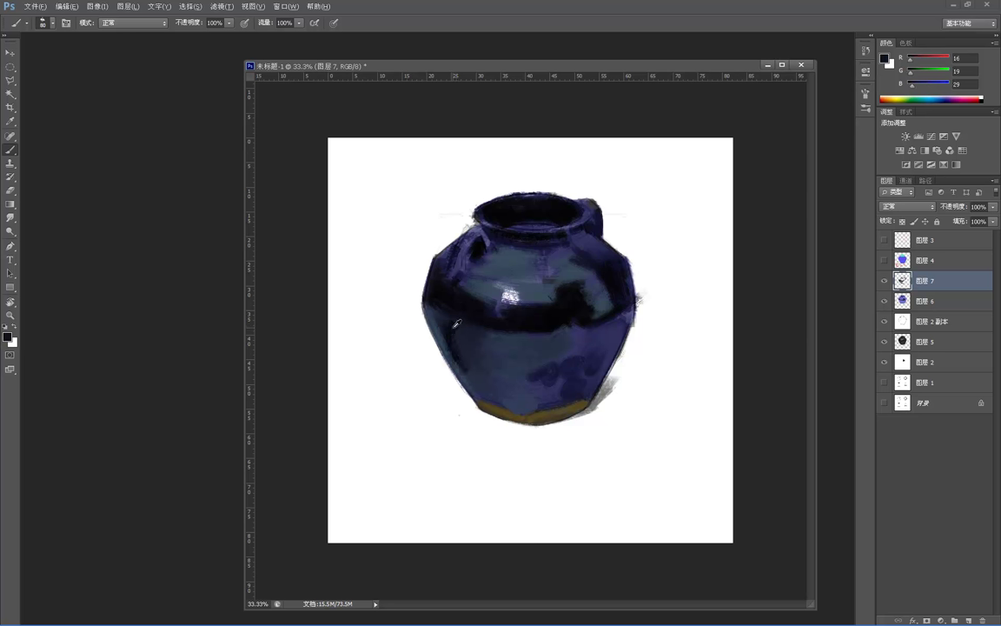
{"action": "left_click", "coordinate": [469, 364], "text": "alt"}
{"action": "mouse_move", "coordinate": [465, 367]}
{"action": "left_mouse_down"}
{"action": "mouse_move", "coordinate": [477, 337]}
{"action": "mouse_move", "coordinate": [491, 372]}
{"action": "left_mouse_up"}
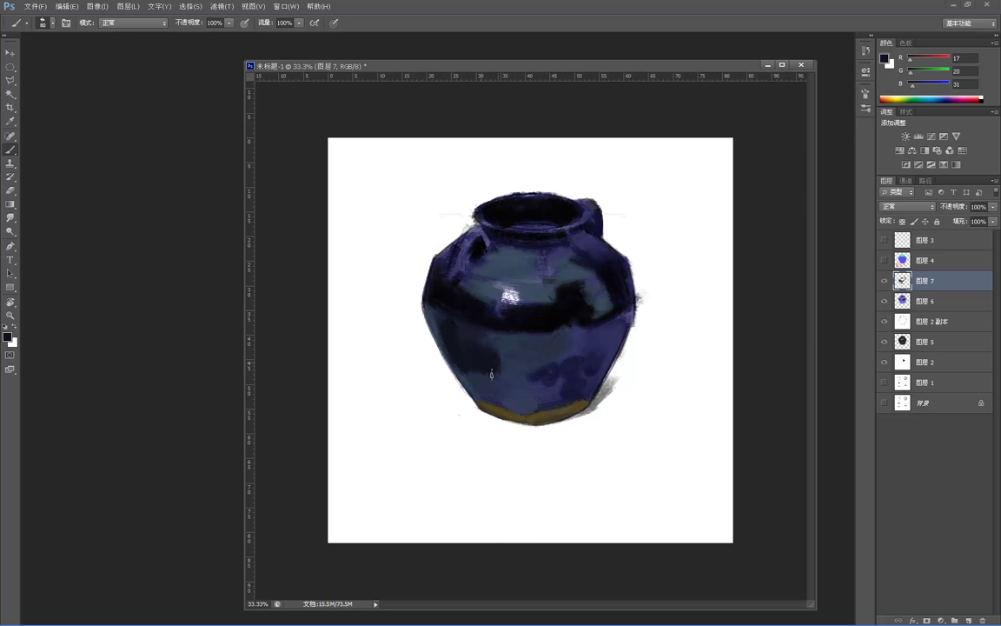
Extend and soften the lower-left dark patch, and blend blue-grey under the dark band's right part with a 45 px brush.
{"action": "left_click", "coordinate": [493, 350], "text": "alt"}
{"action": "left_click", "coordinate": [488, 226], "text": "alt"}
{"action": "key", "text": "bracketright"}
{"action": "key", "text": "bracketright"}
{"action": "key", "text": "bracketright"}
{"action": "key", "text": "bracketright"}
{"action": "key", "text": "bracketleft"}
{"action": "key", "text": "bracketleft"}
{"action": "key", "text": "bracketleft"}
{"action": "left_click", "coordinate": [558, 344], "text": "alt"}
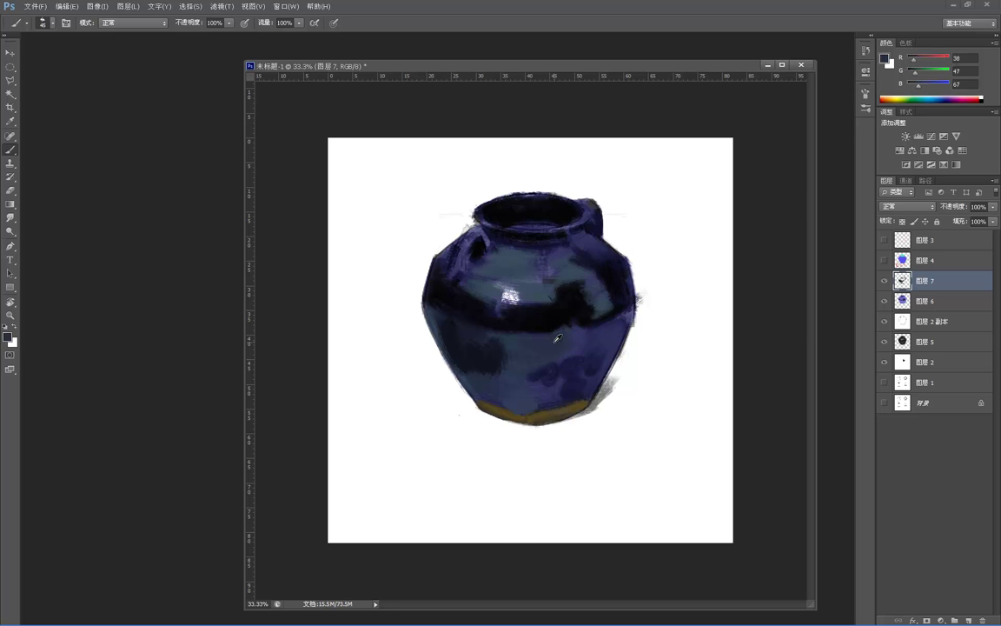
{"action": "left_click", "coordinate": [553, 320], "text": "alt"}
{"action": "left_click", "coordinate": [570, 328], "text": "alt"}
{"action": "left_click", "coordinate": [572, 322], "text": "alt"}
Paint dark patches on the lower-right body in RGB 17, 20, 31 and blend sampled blue-grey tones around them.
{"action": "left_click", "coordinate": [447, 323], "text": "alt"}
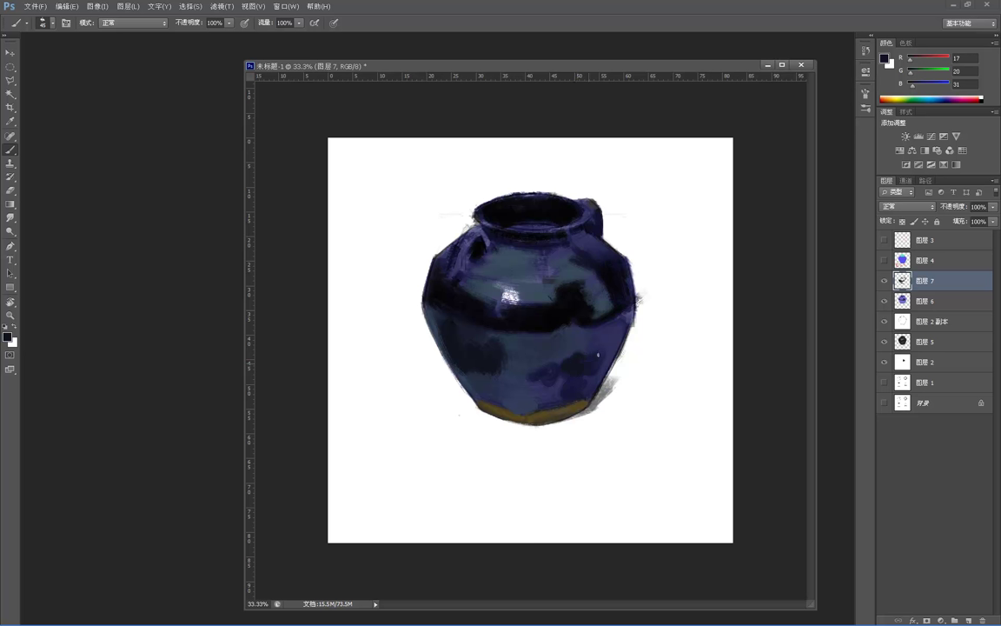
{"action": "left_click", "coordinate": [588, 337], "text": "alt"}
{"action": "left_click", "coordinate": [562, 340], "text": "alt"}
{"action": "left_click", "coordinate": [575, 357], "text": "alt"}
{"action": "left_click", "coordinate": [575, 322], "text": "alt"}
{"action": "left_click", "coordinate": [550, 337], "text": "alt"}
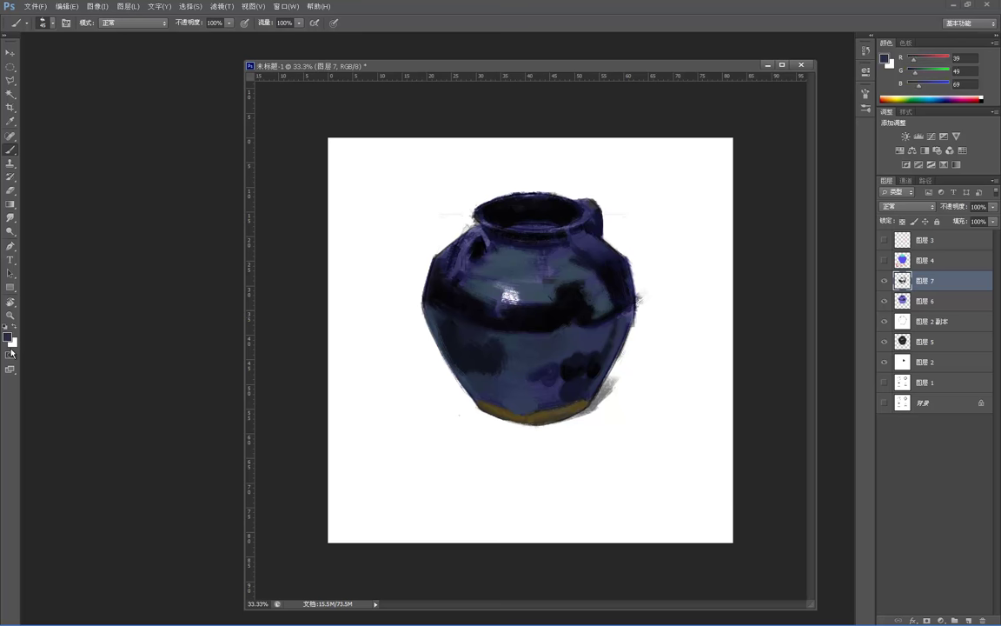
Paint a lighter blue-grey reflection, #384359, on the body below the right part of the dark band.
{"action": "left_click", "coordinate": [7, 336]}
{"action": "left_click", "coordinate": [270, 202]}
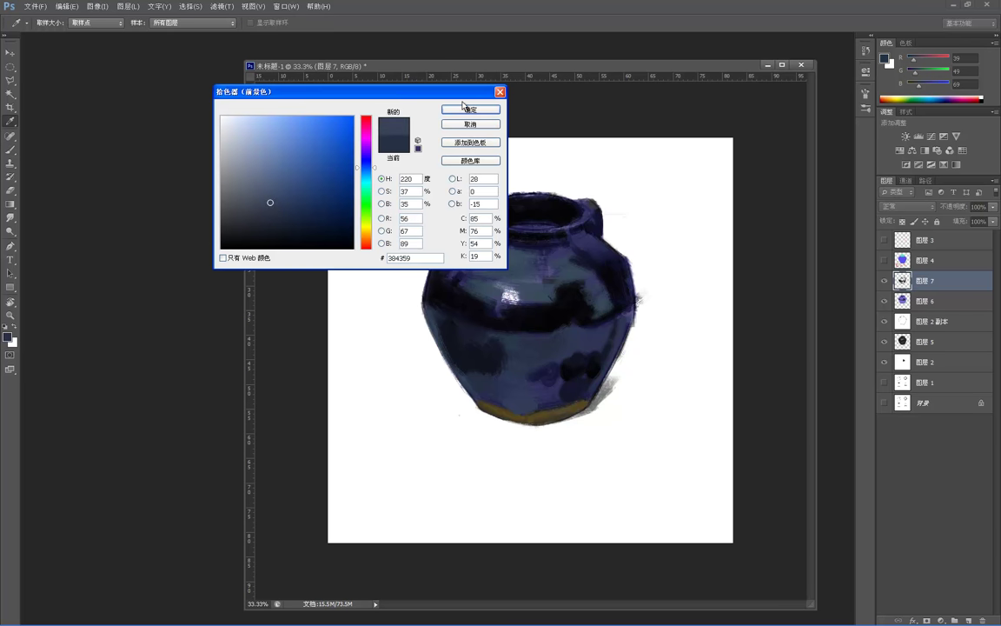
{"action": "left_click", "coordinate": [465, 109]}
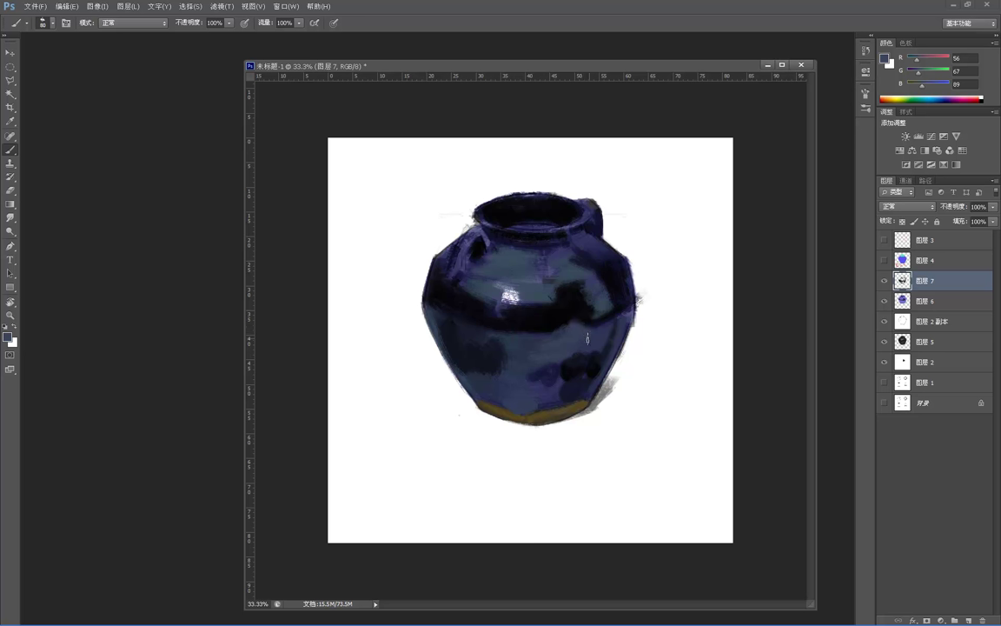
Add a brown reflection to the right side of the lower body with a 50 px brush, and set the paint colour to olive #515230.
{"action": "left_click", "coordinate": [570, 414], "text": "alt"}
{"action": "key", "text": "bracketleft"}
{"action": "key", "text": "bracketleft"}
{"action": "key", "text": "bracketleft"}
{"action": "left_click", "coordinate": [558, 407], "text": "alt"}
{"action": "left_click", "coordinate": [559, 409], "text": "alt"}
{"action": "left_click", "coordinate": [7, 335]}
{"action": "left_click", "coordinate": [375, 235]}
{"action": "left_click_drag", "start_coordinate": [374, 235], "coordinate": [375, 226]}
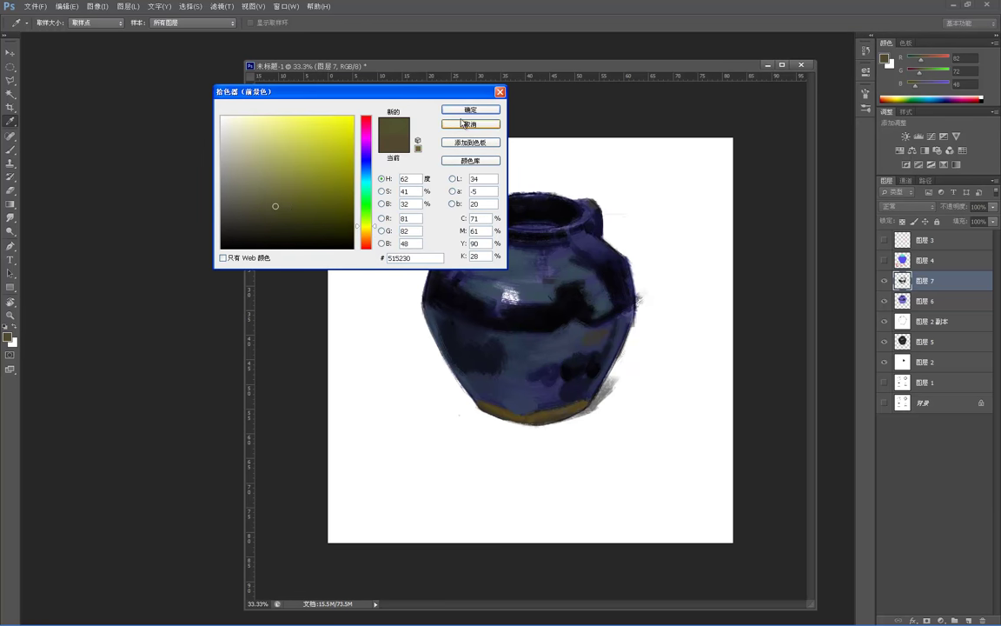
{"action": "left_click", "coordinate": [454, 108]}
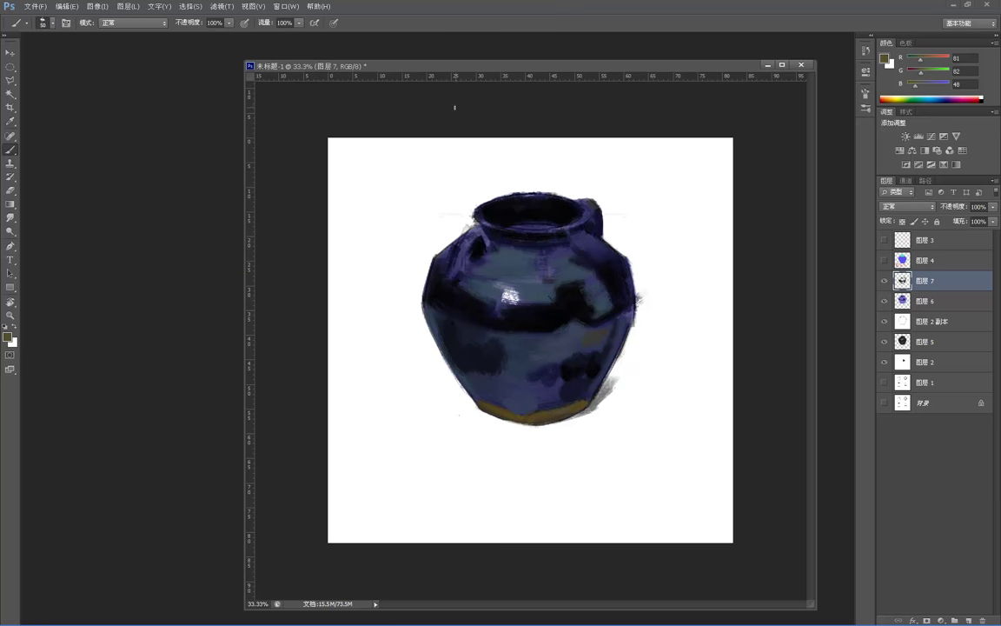
Blend the edges of the olive reflection and the body's right side with sampled blue and dark tones.
{"action": "left_click", "coordinate": [596, 351], "text": "alt"}
{"action": "left_click", "coordinate": [581, 303], "text": "alt"}
{"action": "left_click", "coordinate": [565, 287], "text": "alt"}
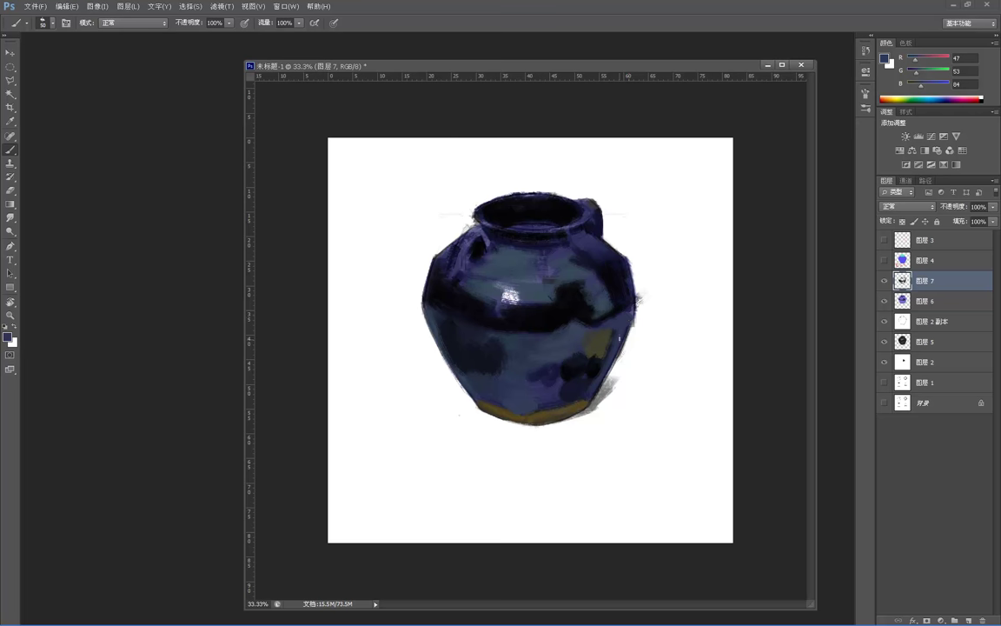
{"action": "left_click", "coordinate": [614, 333], "text": "alt"}
Switch to the round 12 px brush, enlarge it to 20 px and touch up the rim of the jar's mouth.
{"action": "right_click", "coordinate": [501, 230]}
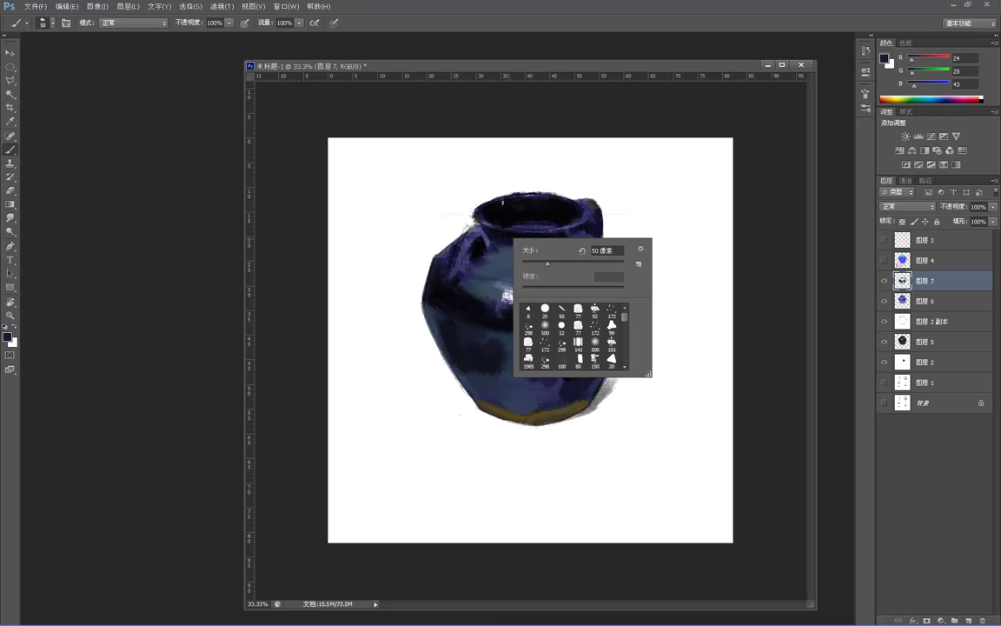
{"action": "left_click", "coordinate": [502, 202]}
{"action": "right_click", "coordinate": [498, 203]}
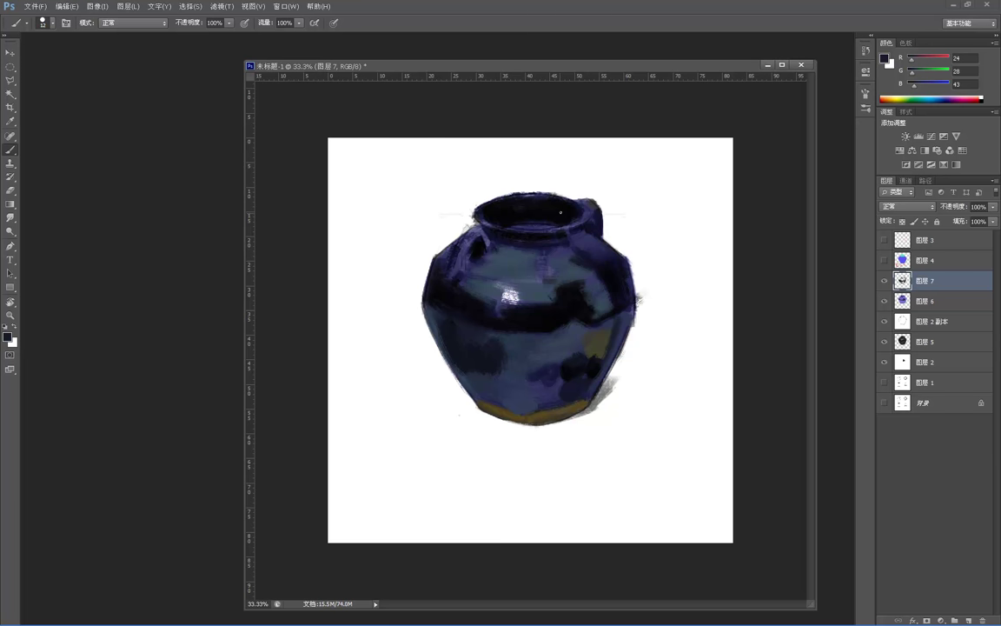
{"action": "key", "text": "ctrl+space"}
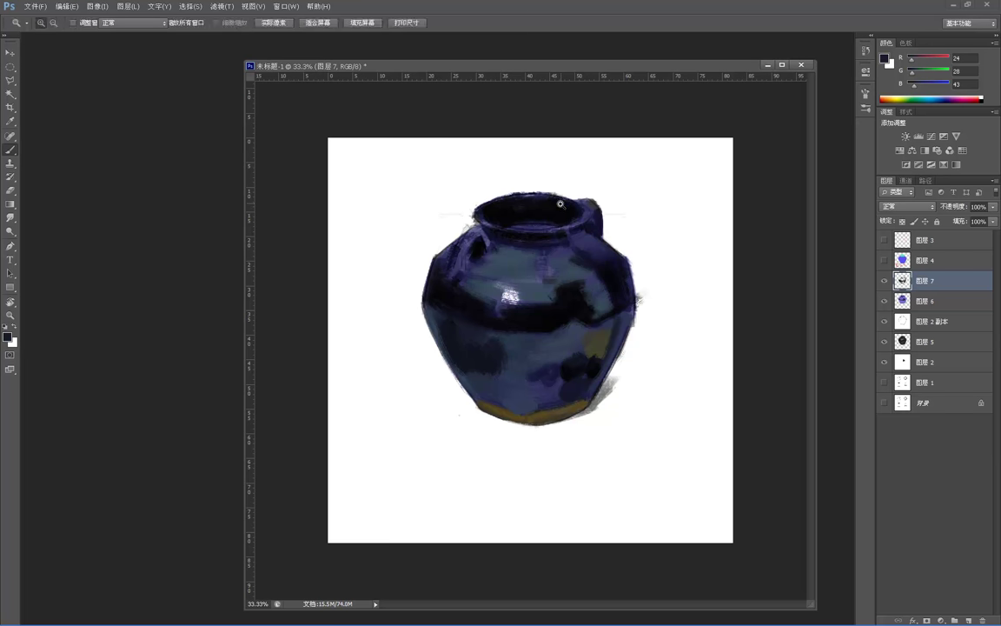
{"action": "key", "text": "ctrl+space"}
{"action": "left_click", "coordinate": [575, 199], "text": "ctrl"}
{"action": "left_click_drag", "start_coordinate": [550, 204], "coordinate": [576, 194]}
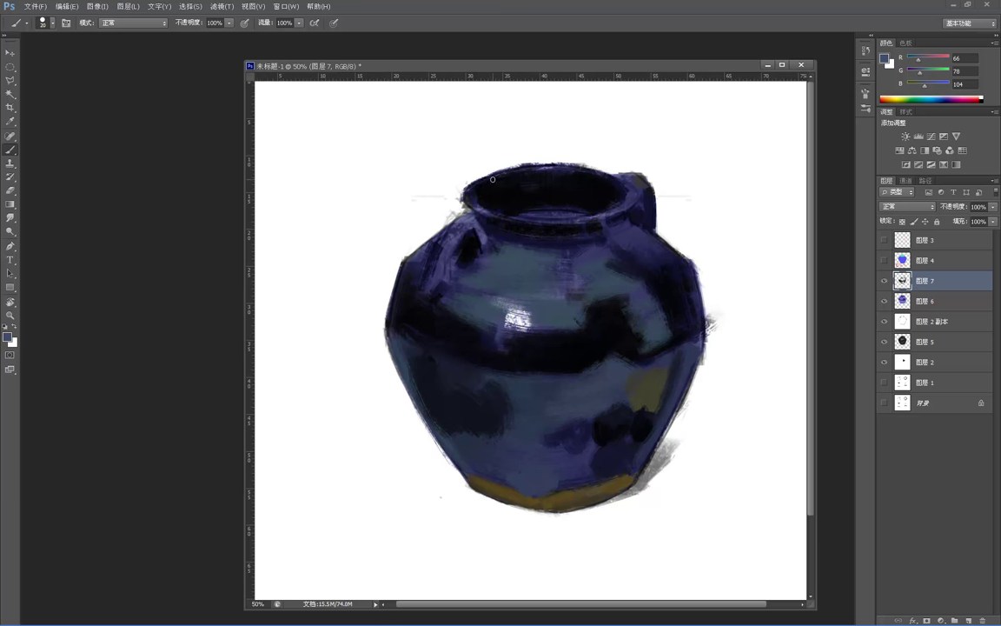
Choose the 141 px textured brush and lay in a light grey background block beside the jar's upper left.
{"action": "key", "text": "z"}
{"action": "left_click", "coordinate": [441, 286], "text": "alt"}
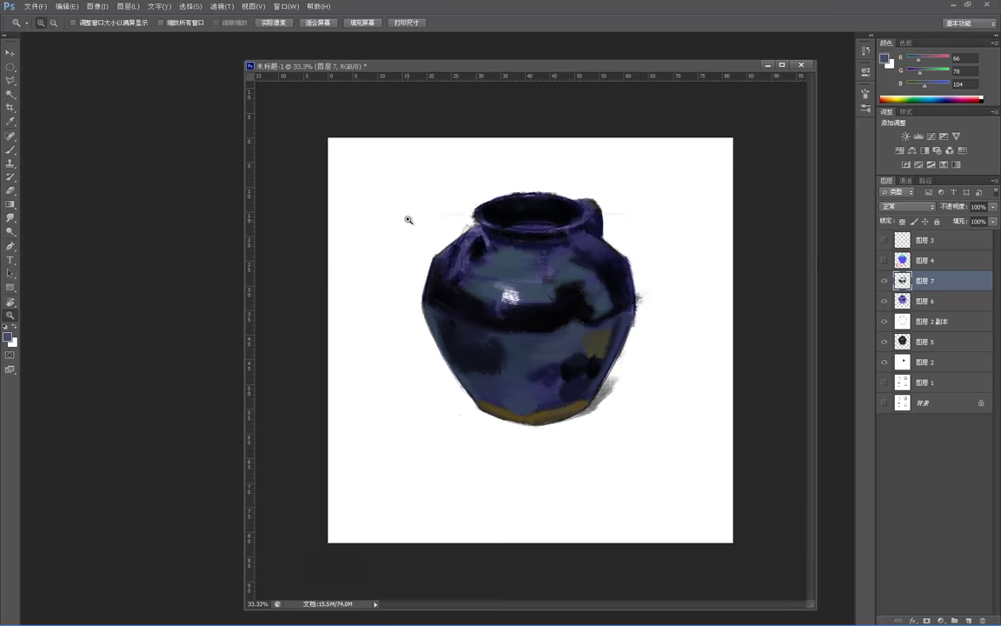
{"action": "key", "text": "b"}
{"action": "right_click", "coordinate": [442, 198]}
{"action": "left_click", "coordinate": [497, 269]}
{"action": "left_click", "coordinate": [514, 302]}
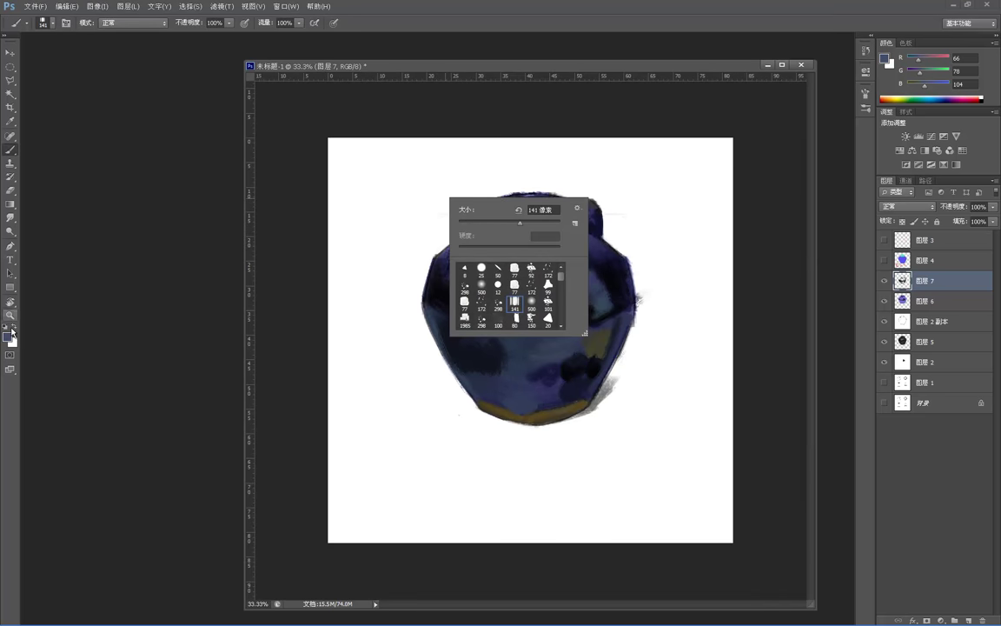
{"action": "left_click", "coordinate": [393, 172]}
{"action": "left_click_drag", "start_coordinate": [393, 172], "coordinate": [387, 243]}
{"action": "left_click", "coordinate": [390, 176], "text": "alt"}
{"action": "mouse_move", "coordinate": [389, 142]}
{"action": "left_mouse_down"}
{"action": "mouse_move", "coordinate": [390, 196]}
{"action": "mouse_move", "coordinate": [403, 147]}
{"action": "mouse_move", "coordinate": [424, 128]}
{"action": "mouse_move", "coordinate": [435, 152]}
{"action": "mouse_move", "coordinate": [444, 133]}
{"action": "mouse_move", "coordinate": [446, 215]}
{"action": "mouse_move", "coordinate": [455, 156]}
{"action": "mouse_move", "coordinate": [457, 227]}
{"action": "mouse_move", "coordinate": [462, 220]}
{"action": "mouse_move", "coordinate": [453, 230]}
{"action": "mouse_move", "coordinate": [463, 223]}
{"action": "mouse_move", "coordinate": [454, 228]}
{"action": "mouse_move", "coordinate": [446, 200]}
{"action": "mouse_move", "coordinate": [428, 223]}
{"action": "mouse_move", "coordinate": [381, 146]}
{"action": "mouse_move", "coordinate": [365, 244]}
{"action": "mouse_move", "coordinate": [378, 358]}
{"action": "mouse_move", "coordinate": [370, 152]}
{"action": "mouse_move", "coordinate": [365, 305]}
{"action": "mouse_move", "coordinate": [387, 377]}
{"action": "mouse_move", "coordinate": [398, 215]}
{"action": "mouse_move", "coordinate": [390, 379]}
{"action": "mouse_move", "coordinate": [396, 251]}
{"action": "mouse_move", "coordinate": [362, 206]}
{"action": "mouse_move", "coordinate": [390, 240]}
{"action": "mouse_move", "coordinate": [389, 345]}
{"action": "mouse_move", "coordinate": [390, 268]}
{"action": "mouse_move", "coordinate": [384, 318]}
{"action": "mouse_move", "coordinate": [437, 247]}
{"action": "left_mouse_up"}
Extend the background in light grey, RGB 183, 188, 198, down along the jar's lower-left contour.
{"action": "left_click", "coordinate": [440, 230], "text": "alt"}
{"action": "left_click_drag", "start_coordinate": [398, 297], "coordinate": [433, 383]}
{"action": "left_click_drag", "start_coordinate": [393, 289], "coordinate": [441, 383]}
{"action": "left_click_drag", "start_coordinate": [416, 334], "coordinate": [441, 382]}
{"action": "left_click_drag", "start_coordinate": [400, 294], "coordinate": [445, 390]}
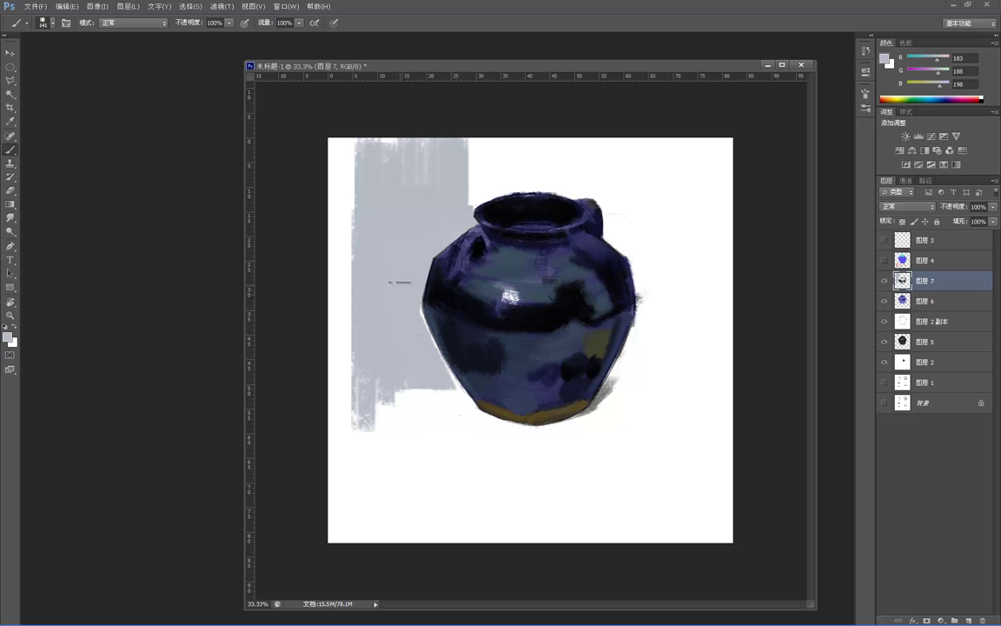
{"action": "left_click_drag", "start_coordinate": [409, 304], "coordinate": [432, 367]}
{"action": "left_click_drag", "start_coordinate": [405, 298], "coordinate": [450, 395]}
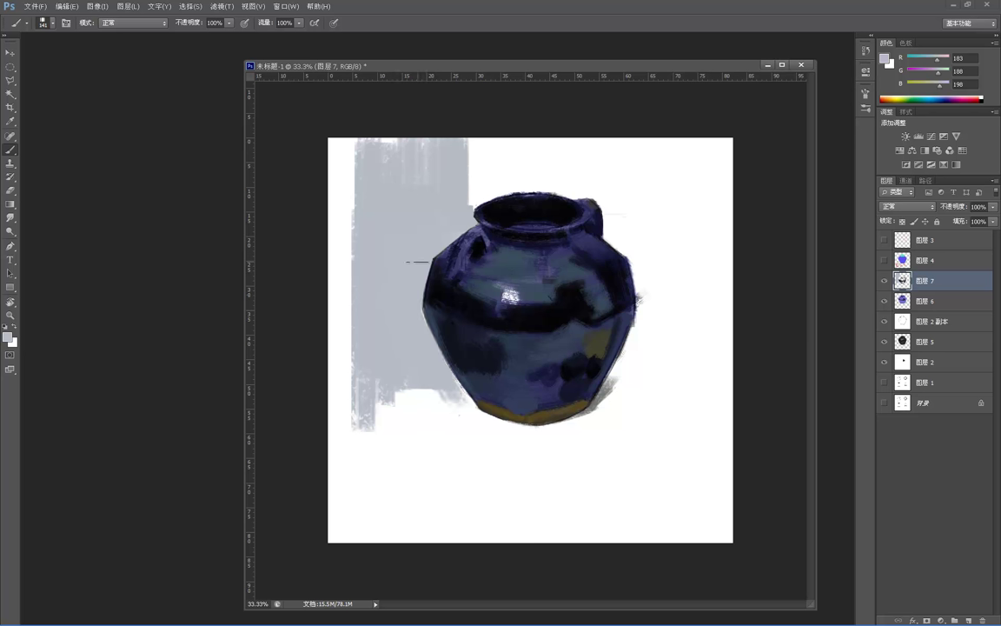
Paint blue-grey, RGB 54, 74, 89, along the jar's left shoulder edge with the brush reduced to 45 px.
{"action": "key", "text": "ctrl+space"}
{"action": "left_click_drag", "start_coordinate": [327, 136], "coordinate": [667, 458]}
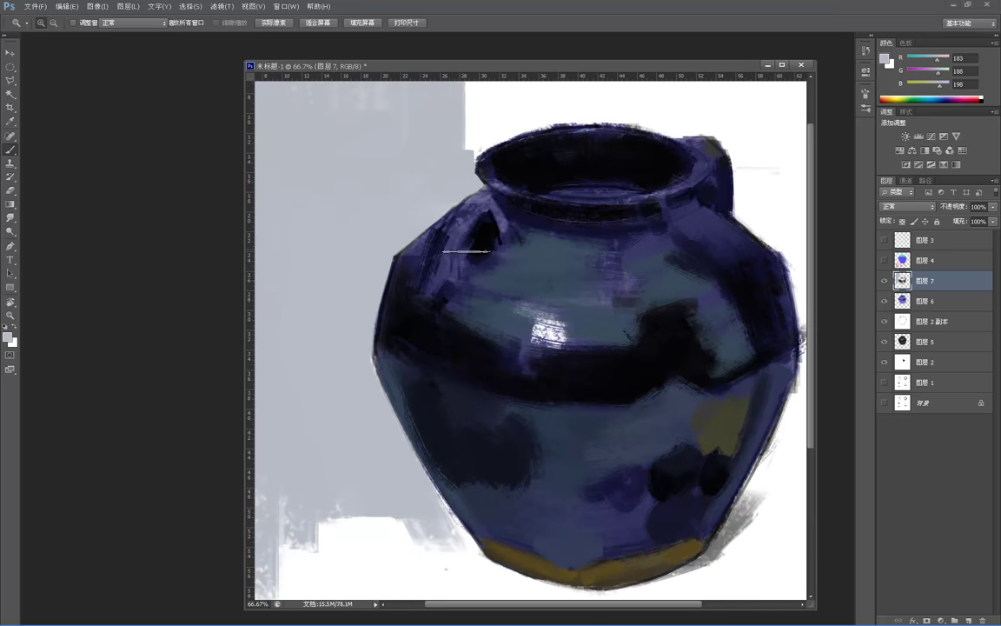
{"action": "left_click", "coordinate": [512, 279], "text": "alt"}
{"action": "key", "text": "bracketleft"}
{"action": "key", "text": "bracketleft"}
{"action": "key", "text": "bracketleft"}
{"action": "key", "text": "bracketleft"}
{"action": "key", "text": "bracketleft"}
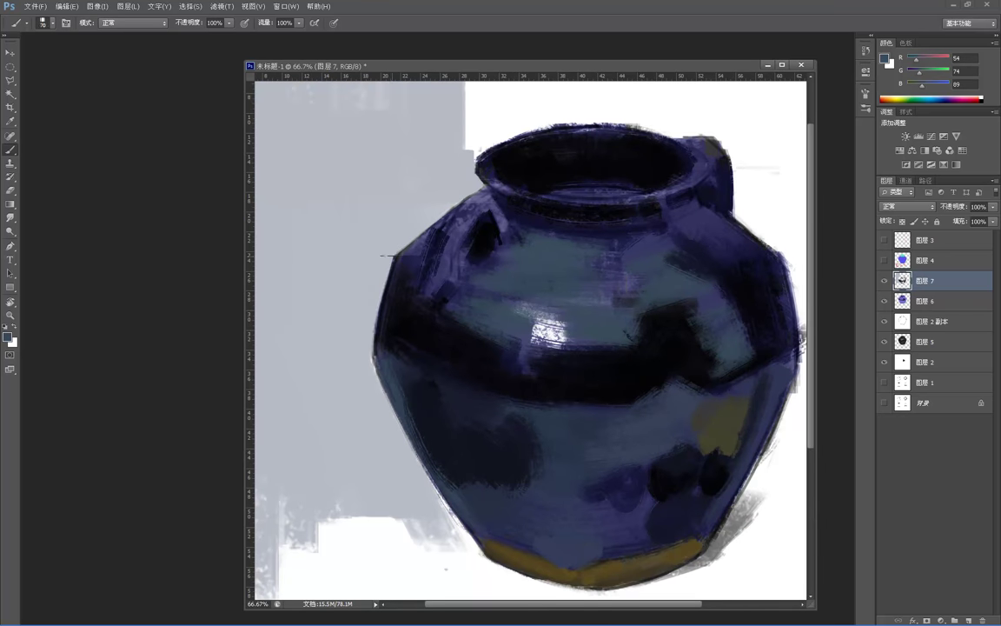
{"action": "key", "text": "bracketleft"}
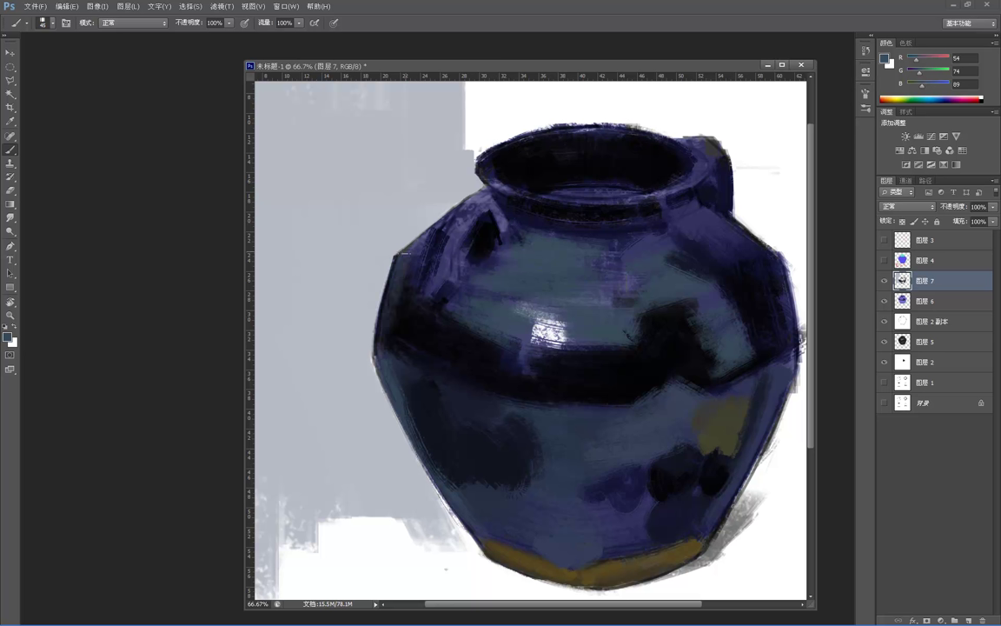
Refine the left shoulder contour with darker blue-grey, RGB 45, 57, 74, and background grey, RGB 182, 187, 197.
{"action": "left_click", "coordinate": [388, 299], "text": "alt"}
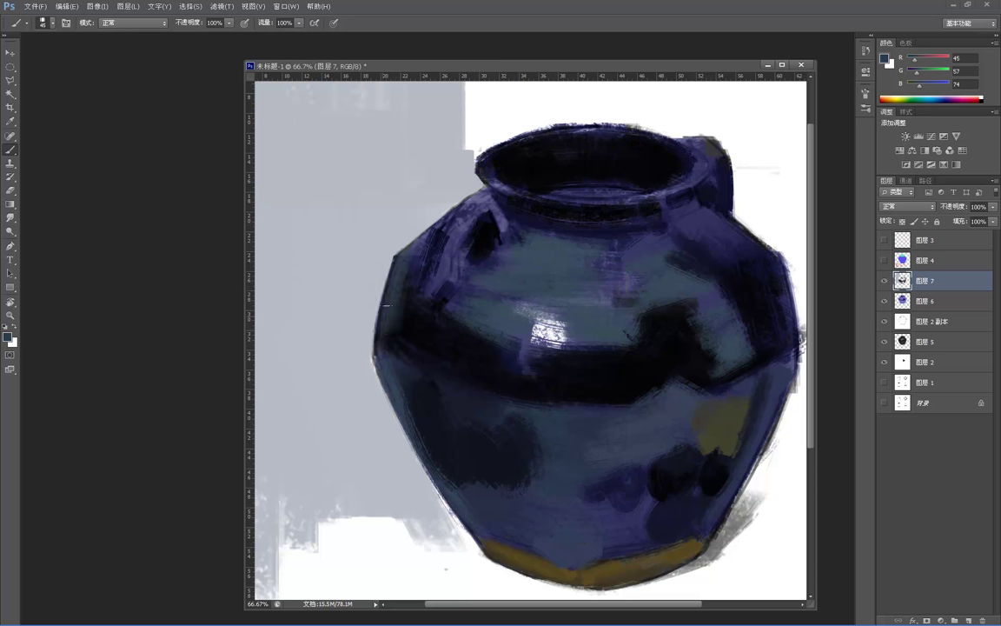
{"action": "left_click", "coordinate": [380, 269], "text": "alt"}
{"action": "left_click_drag", "start_coordinate": [385, 259], "coordinate": [366, 352]}
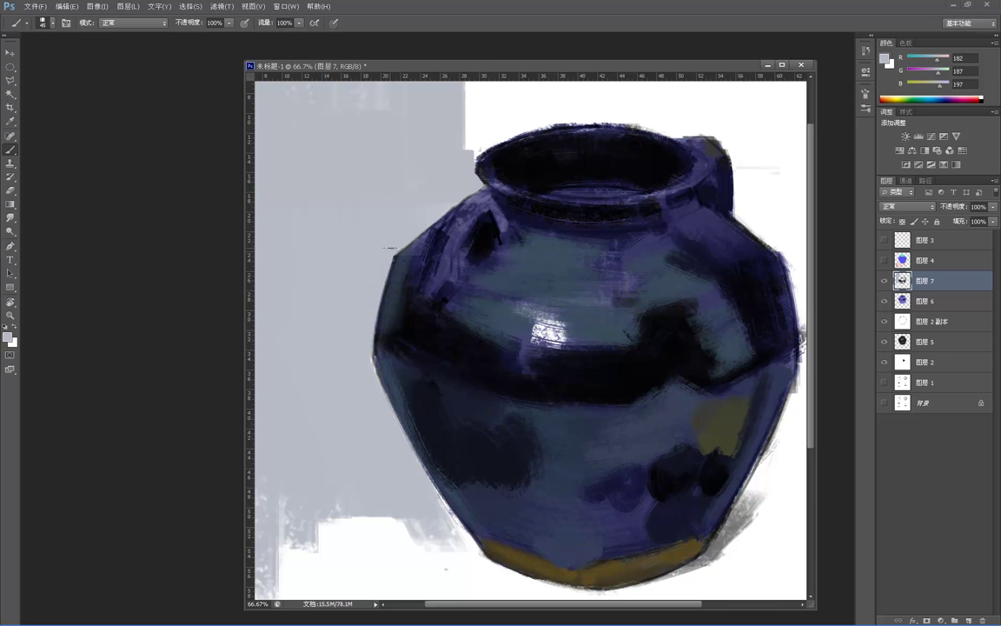
{"action": "left_click", "coordinate": [397, 270], "text": "alt"}
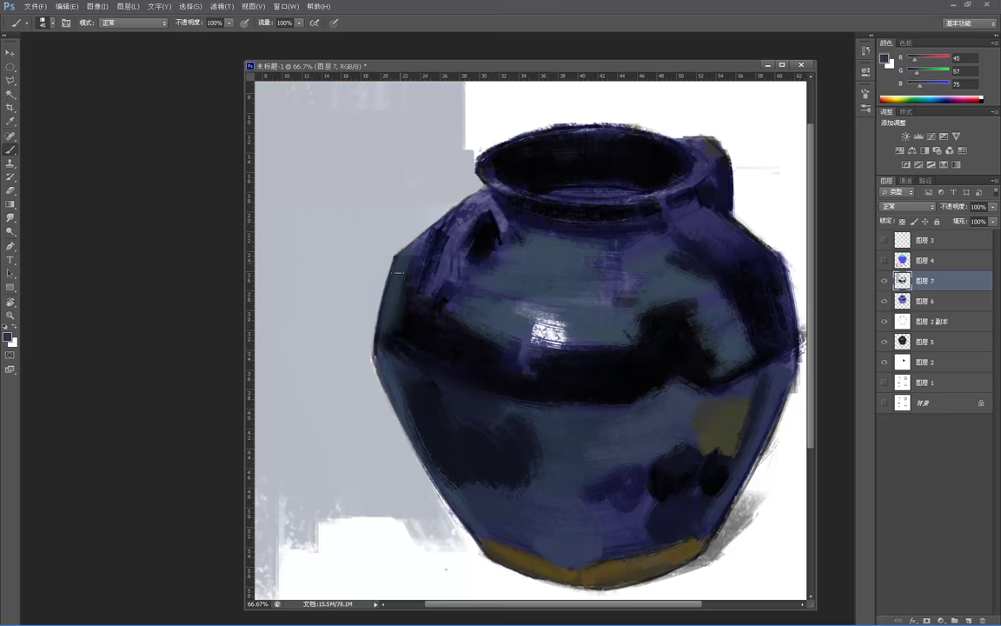
Darken the left part of the dark band with near-black, RGB 5, 5, 7, and refine its left corner with sampled blue-greys.
{"action": "key", "text": "z"}
{"action": "left_click", "coordinate": [415, 260], "text": "alt"}
{"action": "left_click", "coordinate": [415, 259], "text": "alt"}
{"action": "left_click", "coordinate": [415, 258]}
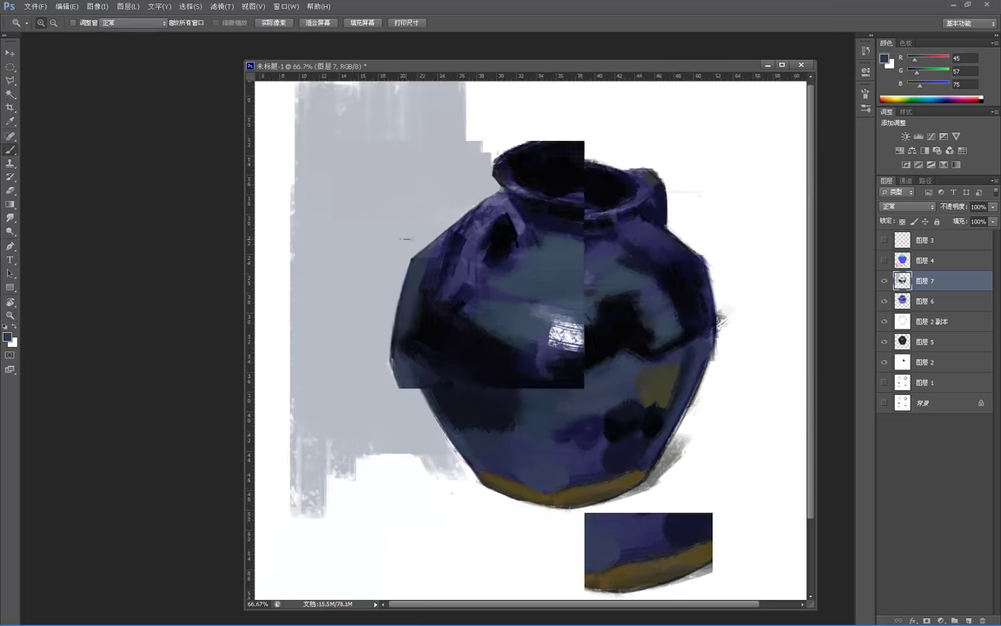
{"action": "key", "text": "b"}
{"action": "left_click", "coordinate": [428, 331], "text": "alt"}
{"action": "left_click", "coordinate": [428, 333], "text": "alt"}
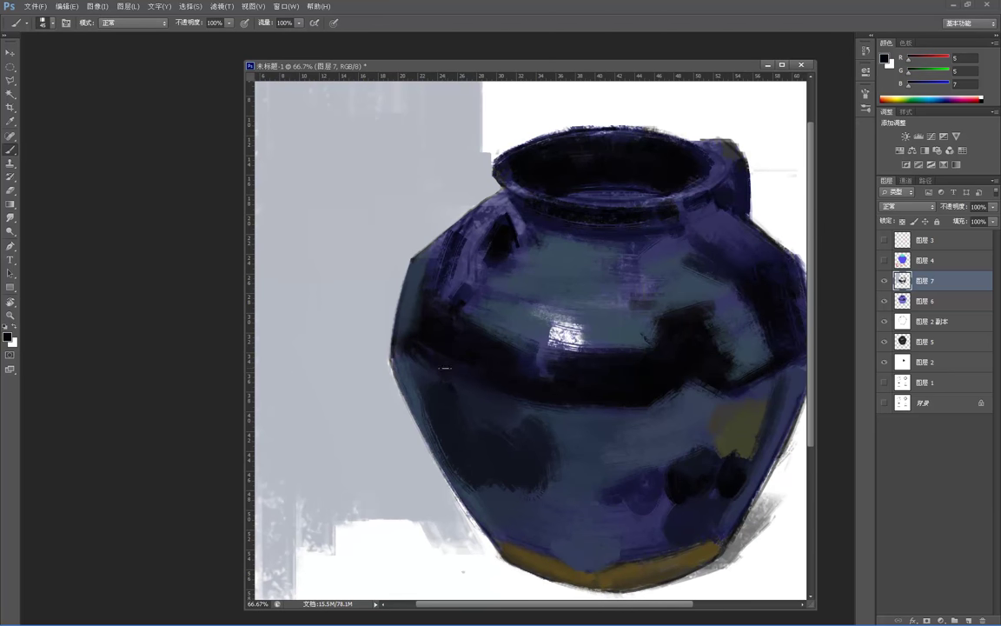
{"action": "left_click", "coordinate": [402, 366], "text": "alt"}
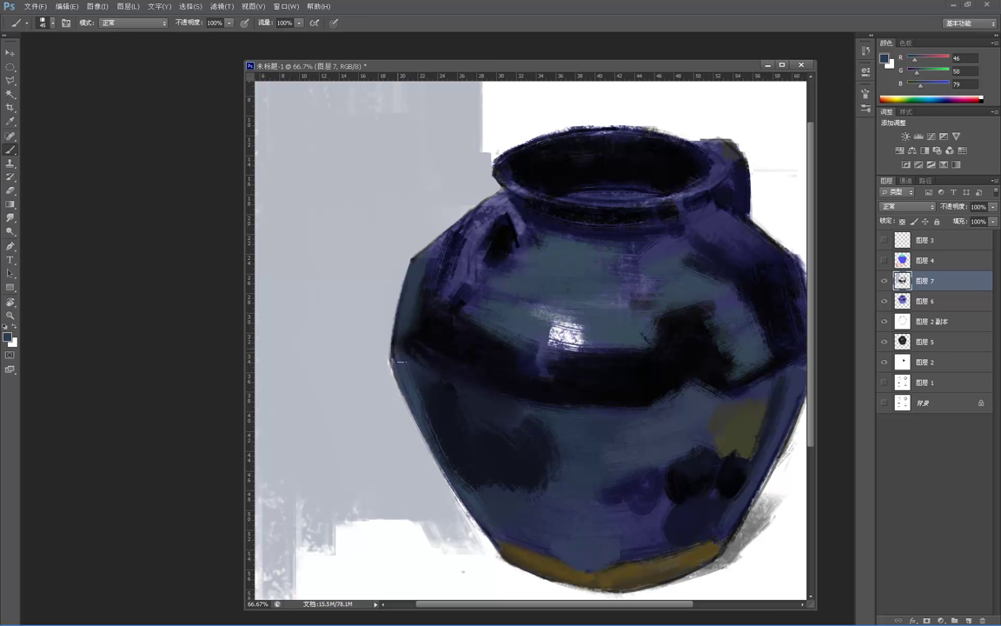
{"action": "left_click", "coordinate": [398, 360], "text": "alt"}
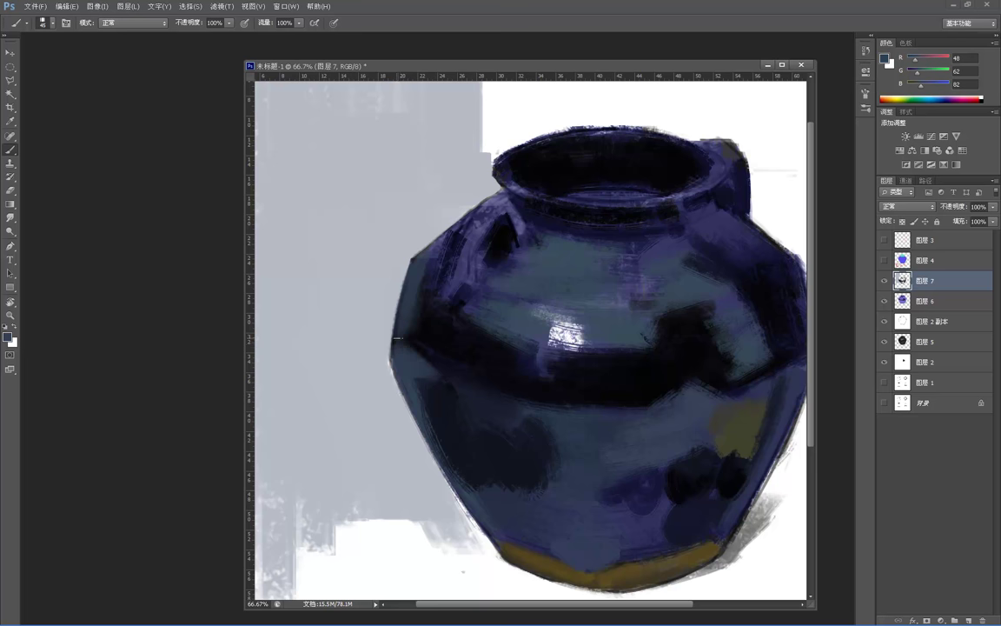
Repaint the dark band's left end and lower edge in near-black, RGB 5, 5, 8, with the 45 px brush.
{"action": "key", "text": "z"}
{"action": "left_click", "coordinate": [425, 310], "text": "alt"}
{"action": "left_click", "coordinate": [415, 300], "text": "alt"}
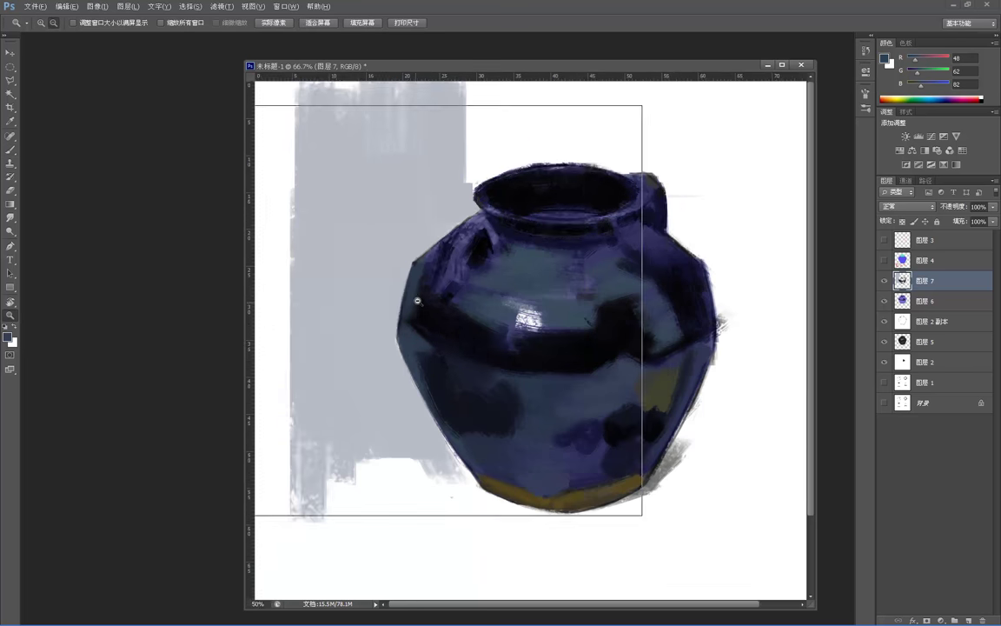
{"action": "left_click", "coordinate": [412, 287], "text": "alt"}
{"action": "key", "text": "ctrl+plus"}
{"action": "key", "text": "ctrl+plus"}
{"action": "key", "text": "b"}
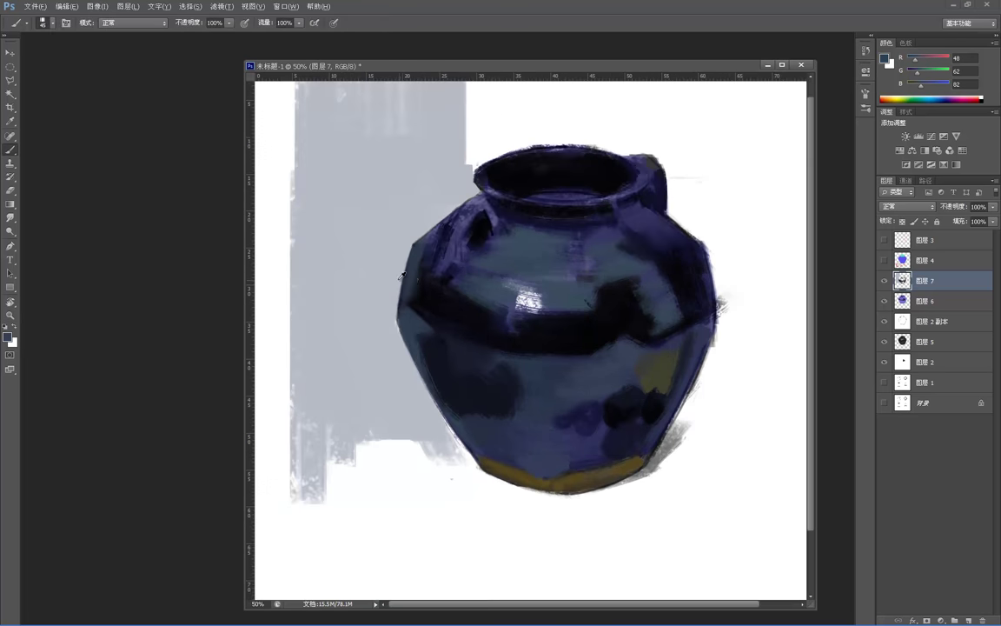
{"action": "left_click", "coordinate": [418, 306], "text": "alt"}
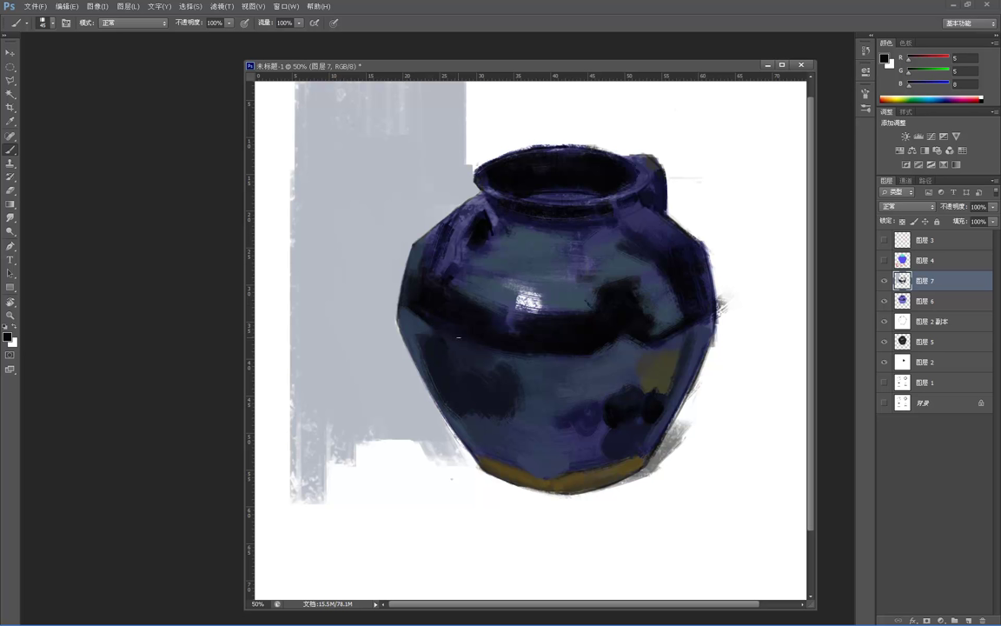
Touch up the dark band with near-black, RGB 9, 9, 15, using the brush enlarged to 80 px.
{"action": "left_click", "coordinate": [391, 291], "text": "alt"}
{"action": "key", "text": "z"}
{"action": "left_click", "coordinate": [494, 256], "text": "alt"}
{"action": "left_click", "coordinate": [492, 252], "text": "alt"}
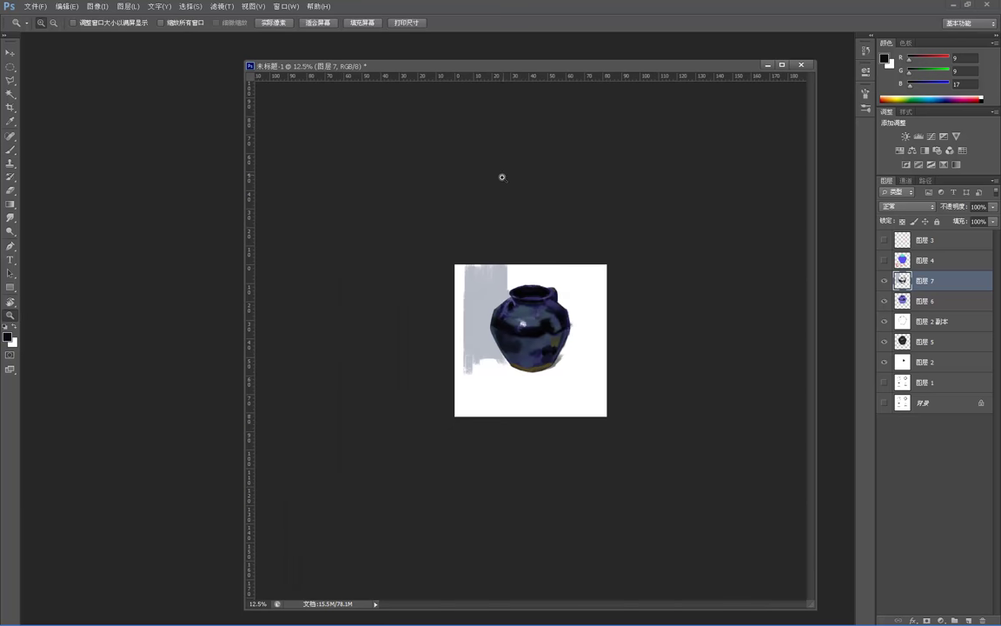
{"action": "left_click", "coordinate": [502, 257]}
{"action": "left_click", "coordinate": [507, 285]}
{"action": "left_click", "coordinate": [508, 285]}
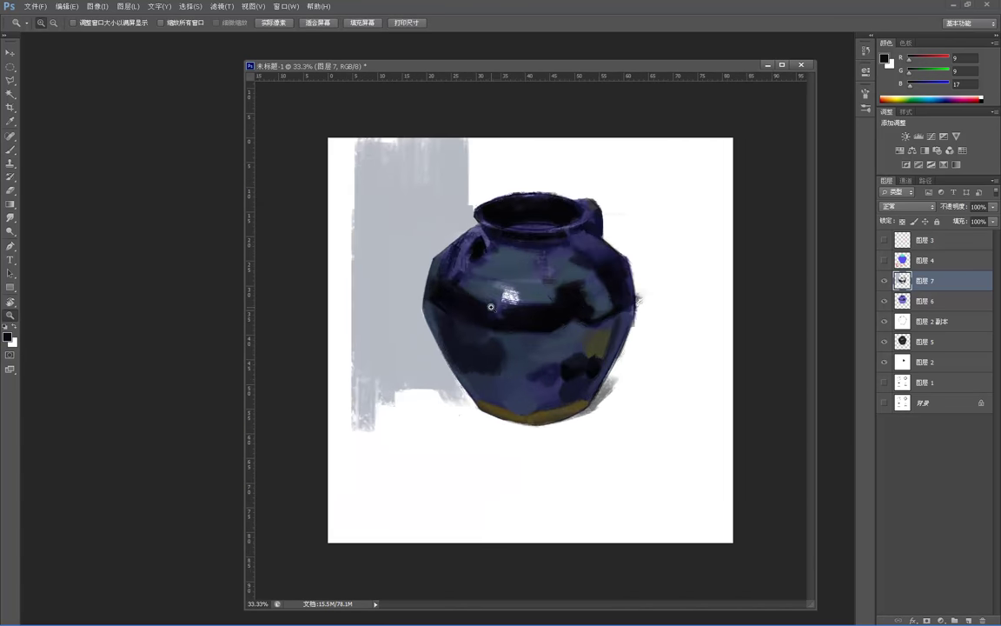
{"action": "left_click", "coordinate": [508, 286]}
{"action": "key", "text": "b"}
{"action": "key", "text": "bracketright"}
{"action": "key", "text": "bracketright"}
{"action": "key", "text": "bracketright"}
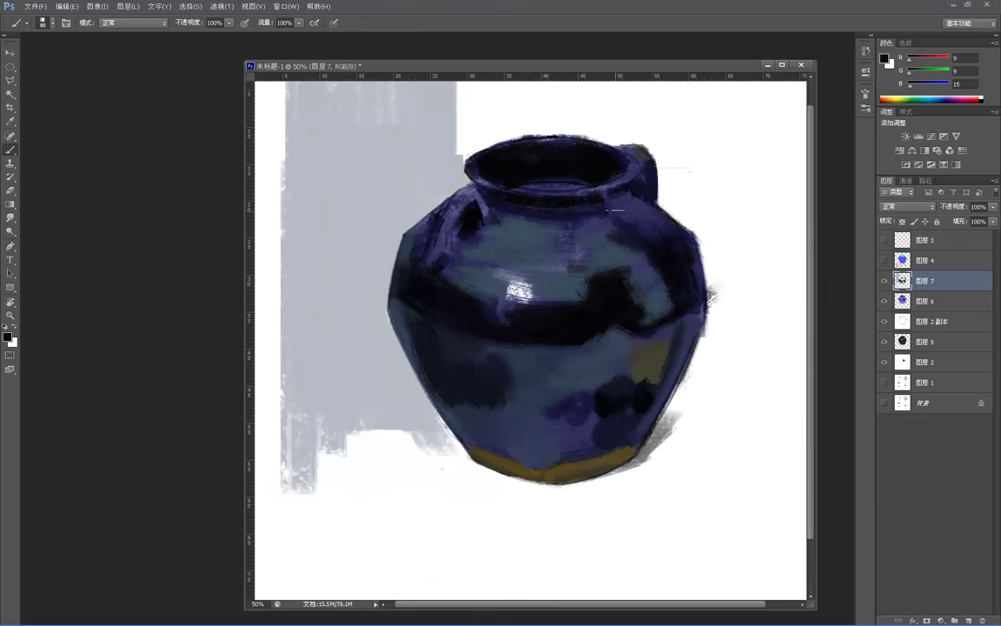
Paint blue-grey, RGB 56, 74, 91, on the jar's right shoulder below the neck with the 60 px brush.
{"action": "left_click", "coordinate": [557, 225], "text": "alt"}
{"action": "key", "text": "bracketleft"}
{"action": "key", "text": "bracketleft"}
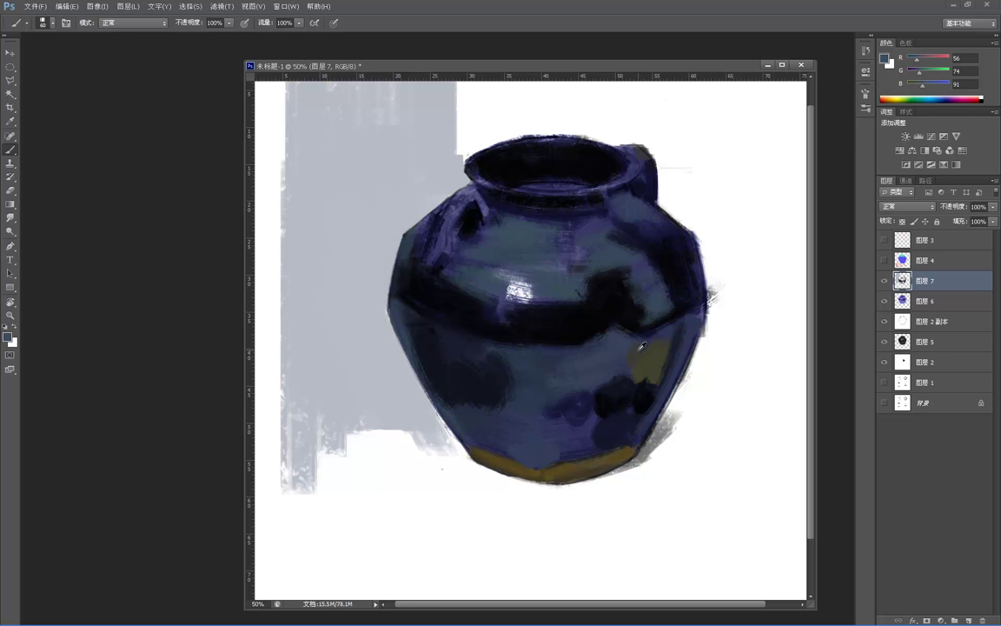
Rework the white highlight with light grey, RGB 212, 214, 223, and blend its surroundings with grey-blue, RGB 88, 105, 117.
{"action": "left_click", "coordinate": [515, 285], "text": "alt"}
{"action": "left_click", "coordinate": [518, 287], "text": "alt"}
{"action": "left_click_drag", "start_coordinate": [513, 284], "coordinate": [523, 291]}
{"action": "left_click", "coordinate": [518, 288], "text": "alt"}
{"action": "left_click", "coordinate": [516, 288], "text": "alt"}
{"action": "left_click", "coordinate": [519, 288], "text": "alt"}
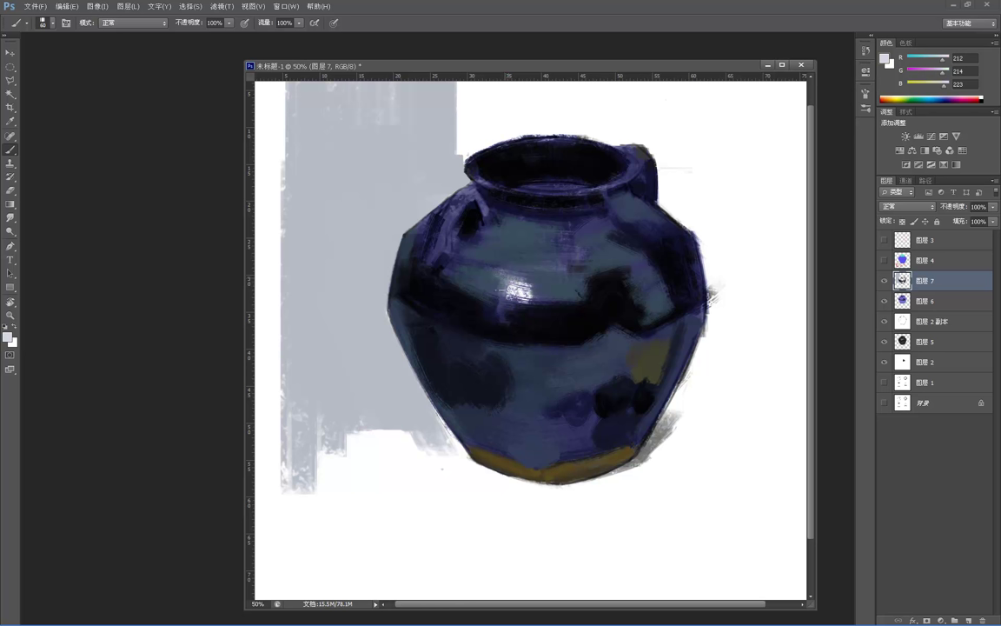
{"action": "left_click", "coordinate": [453, 257], "text": "alt"}
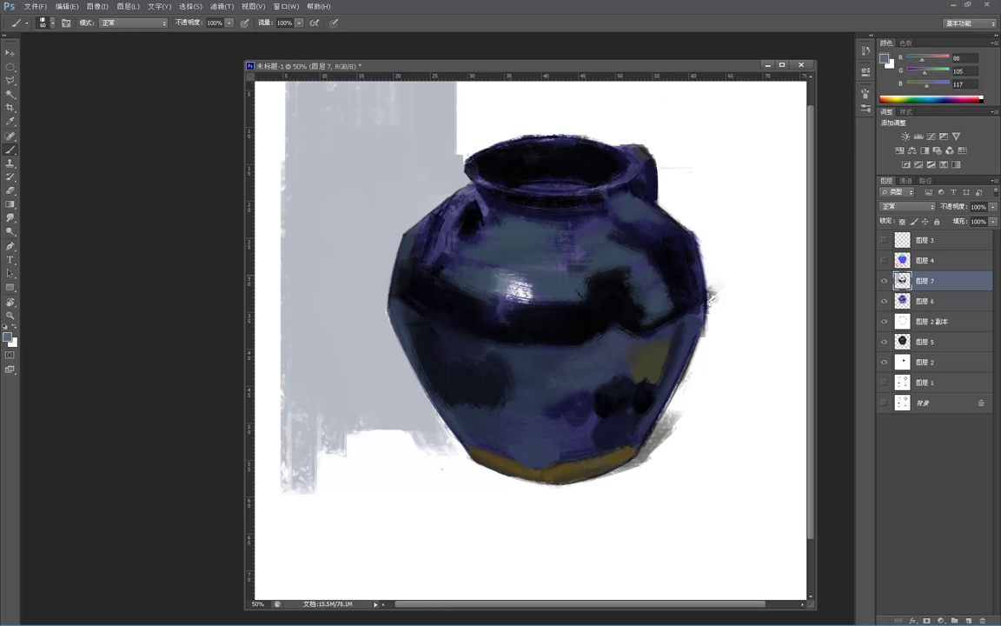
{"action": "left_click_drag", "start_coordinate": [526, 283], "coordinate": [519, 293]}
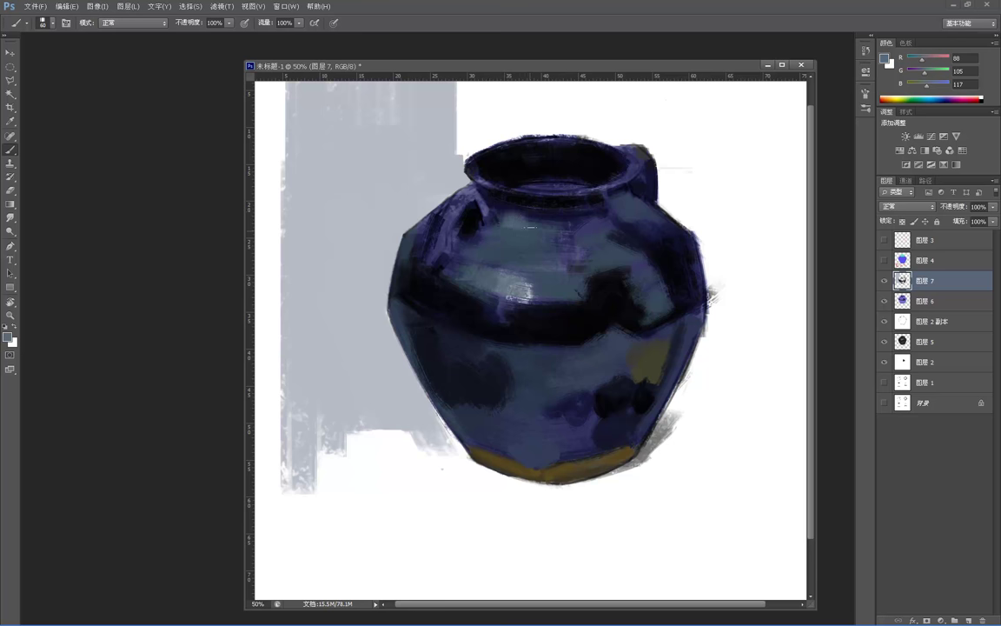
Darken the strip directly beneath the jar's neck with dark blue, RGB 16, 16, 38, and near-black, RGB 11, 11, 19.
{"action": "key", "text": "z"}
{"action": "left_click", "coordinate": [583, 185], "text": "alt"}
{"action": "left_click", "coordinate": [569, 169], "text": "alt"}
{"action": "left_click", "coordinate": [567, 168], "text": "alt"}
{"action": "left_click", "coordinate": [514, 271]}
{"action": "left_click", "coordinate": [512, 274]}
{"action": "scroll", "coordinate": [512, 273], "scroll_direction": "up", "scroll_amount": 1}
{"action": "key", "text": "b"}
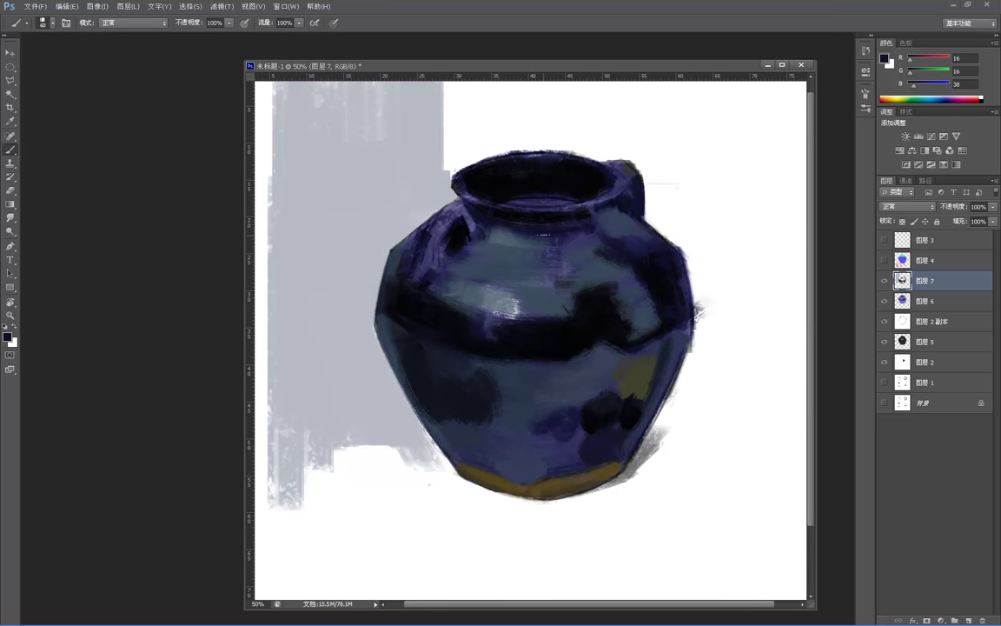
{"action": "left_click_drag", "start_coordinate": [531, 234], "coordinate": [522, 232]}
{"action": "left_click", "coordinate": [543, 220], "text": "alt"}
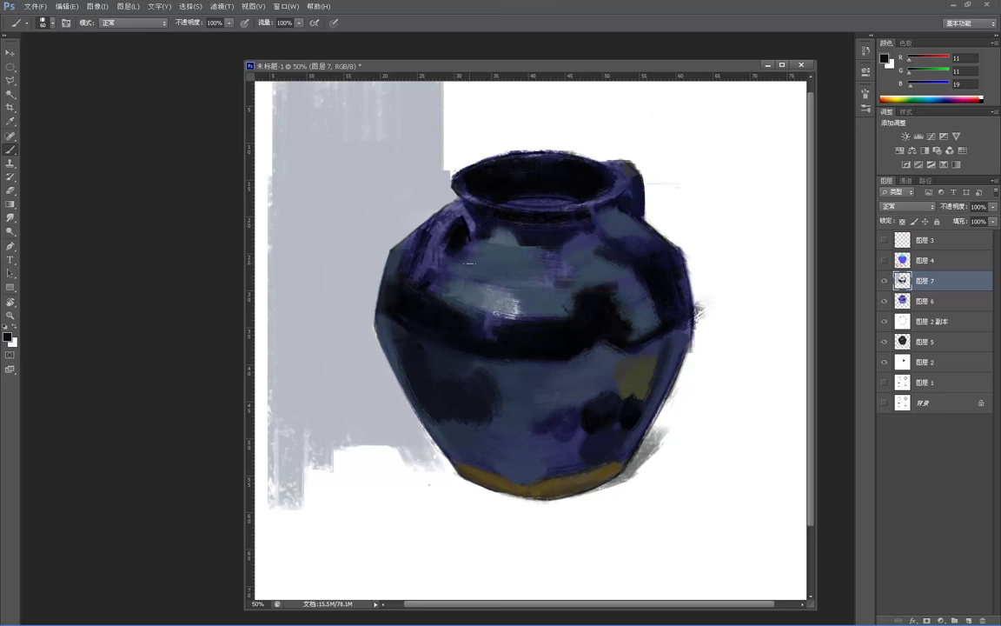
Lighten the upper front shoulder below the neck with grey-blues, RGB 119, 133, 143 and RGB 108, 119, 136.
{"action": "key", "text": "z"}
{"action": "left_click", "coordinate": [513, 207], "text": "alt"}
{"action": "left_click", "coordinate": [519, 214], "text": "alt"}
{"action": "left_click", "coordinate": [521, 248]}
{"action": "left_click", "coordinate": [504, 258], "text": "ctrl"}
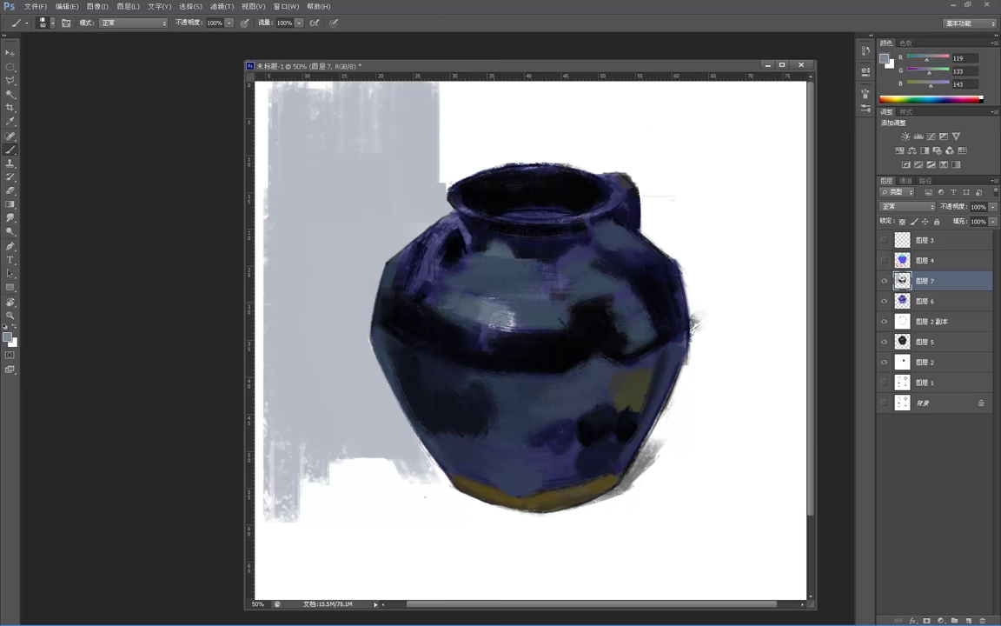
{"action": "left_click", "coordinate": [506, 250], "text": "alt"}
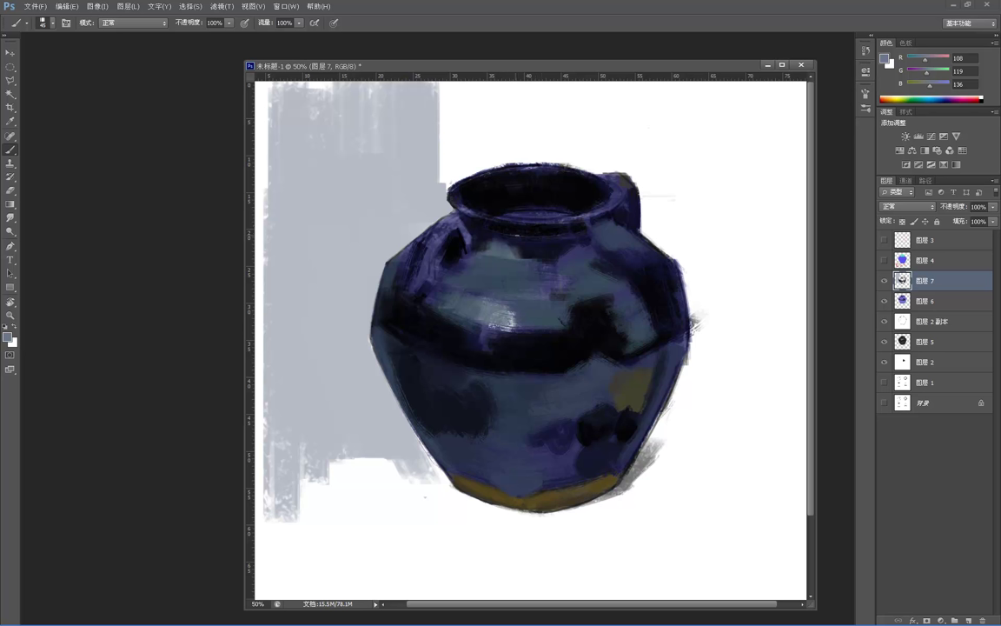
Add small patches of blue-grey, RGB 56, 64, 77, and dark blue, RGB 29, 31, 54, under the neck's right part.
{"action": "left_click", "coordinate": [543, 235], "text": "alt"}
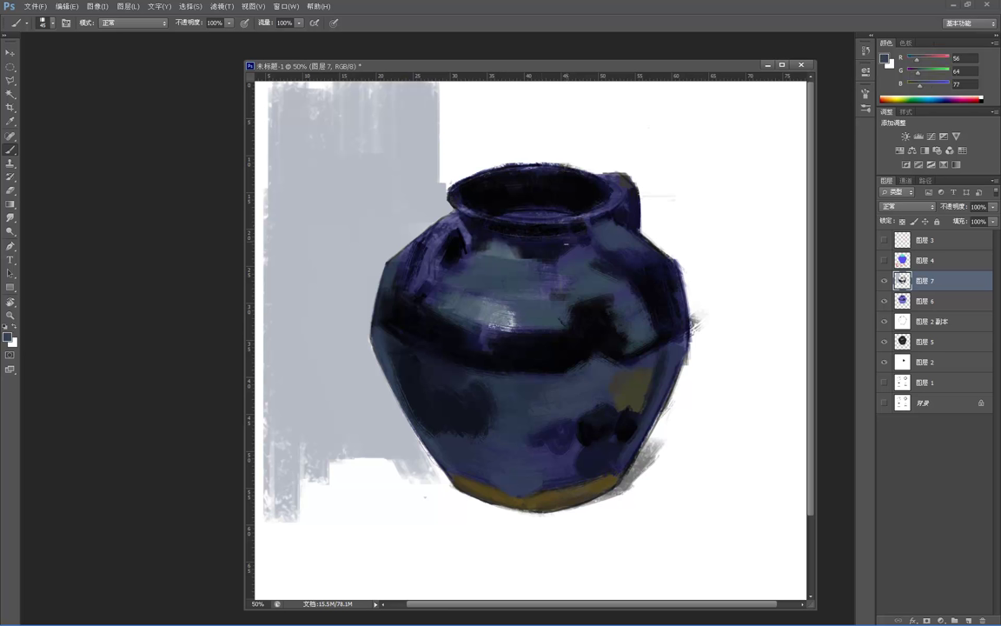
{"action": "left_click", "coordinate": [561, 240]}
{"action": "left_click", "coordinate": [515, 213], "text": "alt"}
{"action": "left_click", "coordinate": [558, 239]}
Touch up the inside of the jar's mouth with near-black, RGB 7, 7, 12, using the 45 px brush.
{"action": "key", "text": "z"}
{"action": "left_click", "coordinate": [563, 188], "text": "alt"}
{"action": "left_click", "coordinate": [545, 185], "text": "alt"}
{"action": "left_click", "coordinate": [523, 218]}
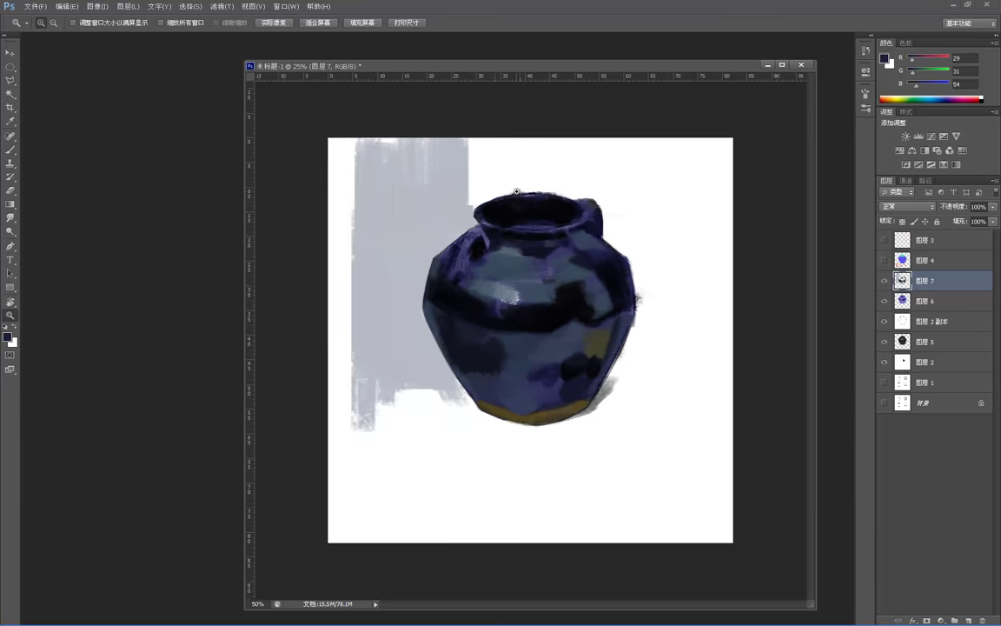
{"action": "left_click", "coordinate": [516, 191]}
{"action": "key", "text": "b"}
{"action": "left_click", "coordinate": [571, 186], "text": "alt"}
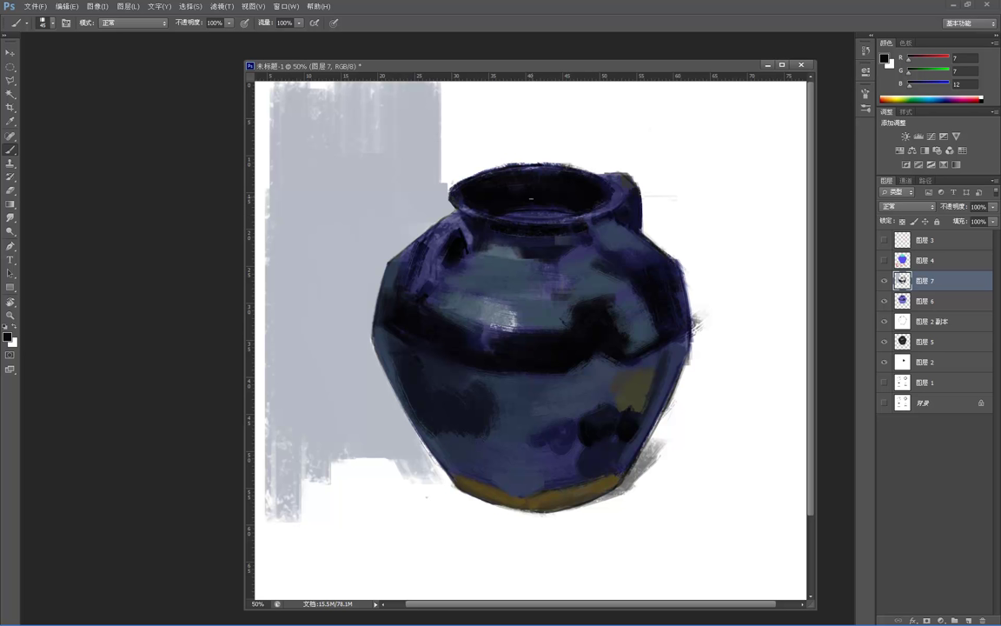
Paint a brown reflection, RGB 65, 55, 33 and RGB 71, 60, 34, at the lower inside of the jar's mouth.
{"action": "left_click", "coordinate": [490, 496], "text": "alt"}
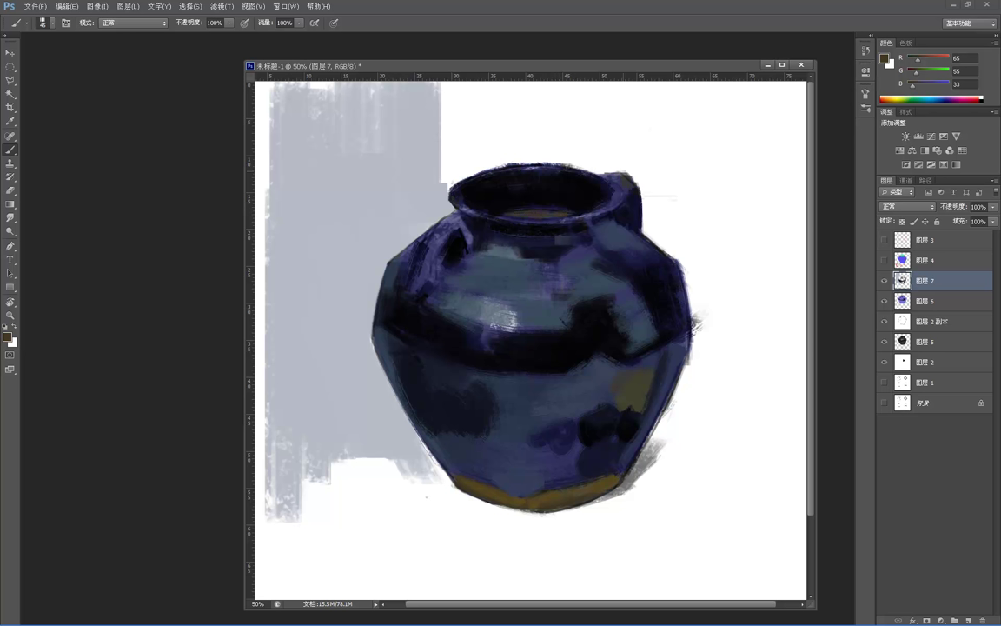
{"action": "left_click", "coordinate": [555, 505], "text": "alt"}
{"action": "left_click", "coordinate": [471, 487], "text": "alt"}
{"action": "left_click_drag", "start_coordinate": [517, 212], "coordinate": [543, 209]}
Repaint the dark band beneath the highlight around the purple streak with near-black, RGB 6, 6, 10.
{"action": "key", "text": "z"}
{"action": "left_click", "coordinate": [590, 190], "text": "alt"}
{"action": "left_click", "coordinate": [644, 122], "text": "alt"}
{"action": "left_click", "coordinate": [521, 230]}
{"action": "left_click", "coordinate": [512, 287]}
{"action": "left_click", "coordinate": [513, 287]}
{"action": "key", "text": "b"}
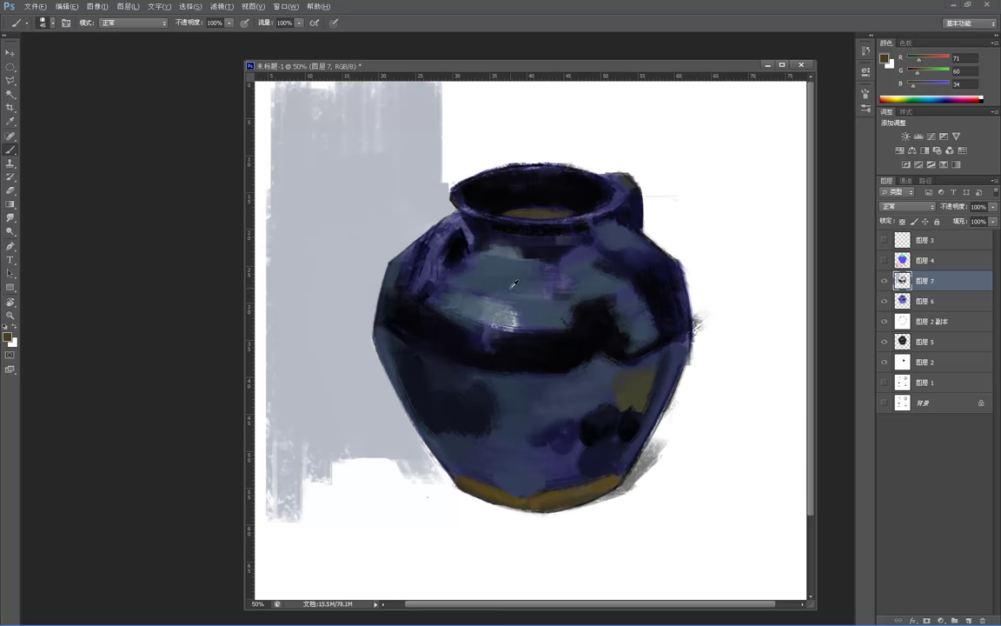
{"action": "left_click", "coordinate": [539, 320], "text": "alt"}
{"action": "left_click", "coordinate": [504, 350], "text": "alt"}
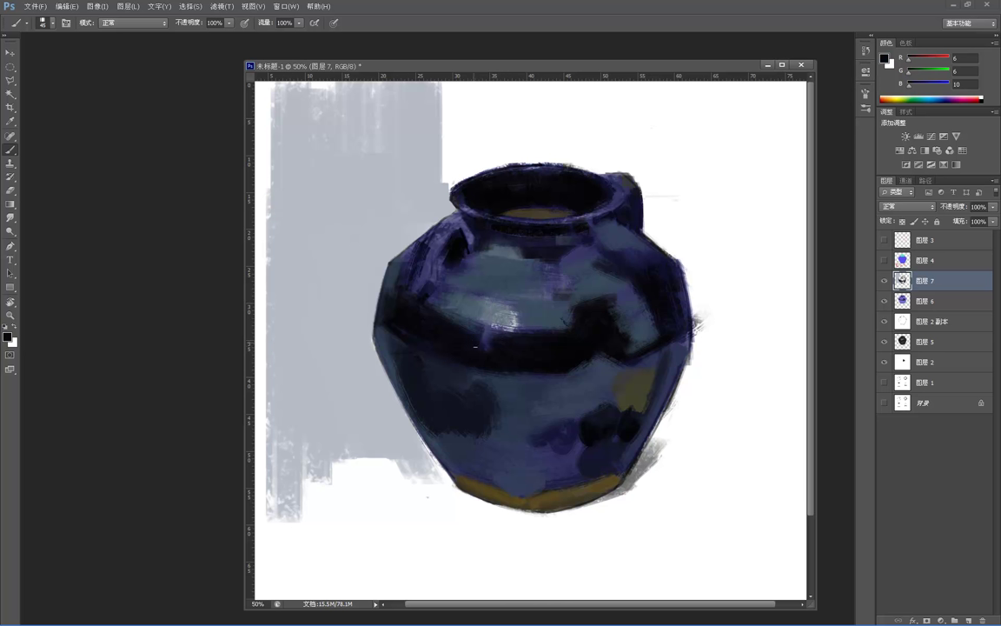
{"action": "left_click_drag", "start_coordinate": [477, 335], "coordinate": [481, 344]}
Reshape the reflection's lower edge with sampled grey-blue and darken the band to its left with near-black, RGB 9, 9, 15.
{"action": "left_click", "coordinate": [530, 317], "text": "alt"}
{"action": "left_click", "coordinate": [439, 295], "text": "alt"}
{"action": "left_click", "coordinate": [472, 325], "text": "alt"}
{"action": "left_click_drag", "start_coordinate": [477, 322], "coordinate": [469, 325]}
{"action": "left_click", "coordinate": [411, 292], "text": "alt"}
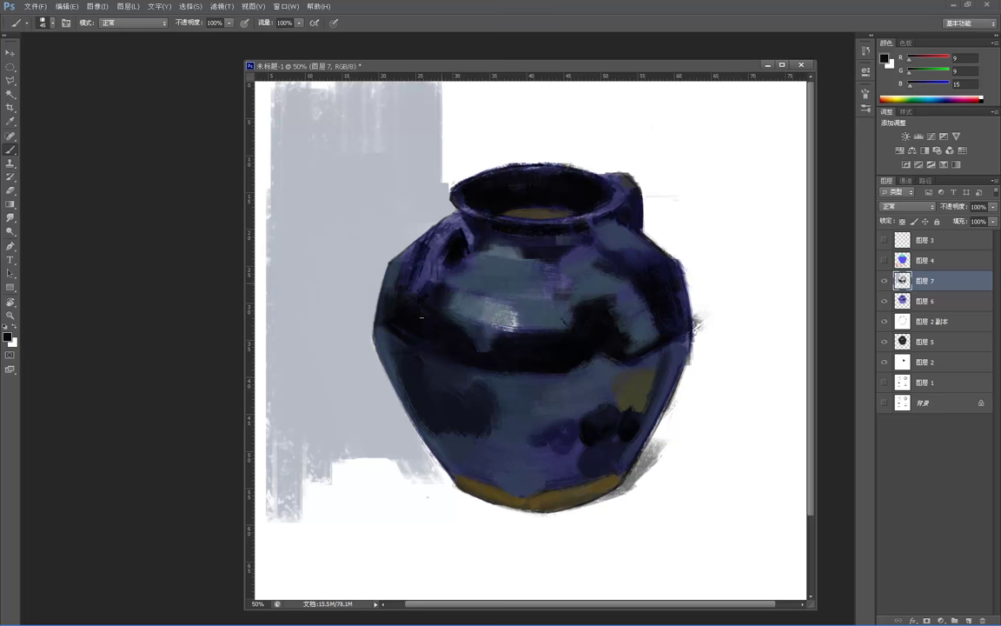
Break up the edges of the dark patch on the jar's lower left body with blue-grey, RGB 39, 53, 72.
{"action": "key", "text": "z"}
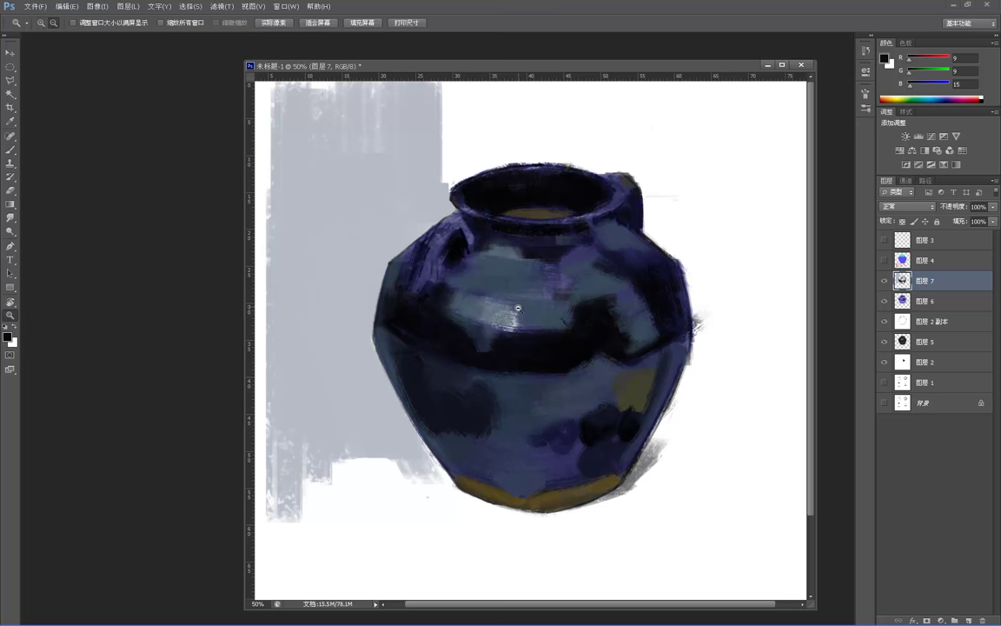
{"action": "left_click", "coordinate": [512, 269], "text": "alt"}
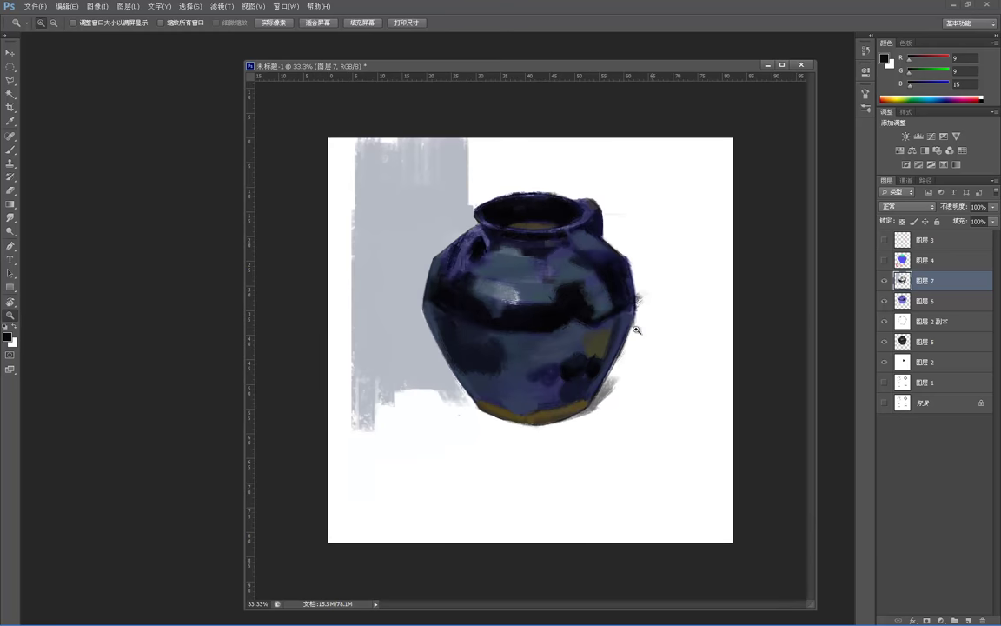
{"action": "left_click", "coordinate": [504, 325]}
{"action": "left_click", "coordinate": [503, 322]}
{"action": "key", "text": "b"}
{"action": "left_click", "coordinate": [511, 356], "text": "alt"}
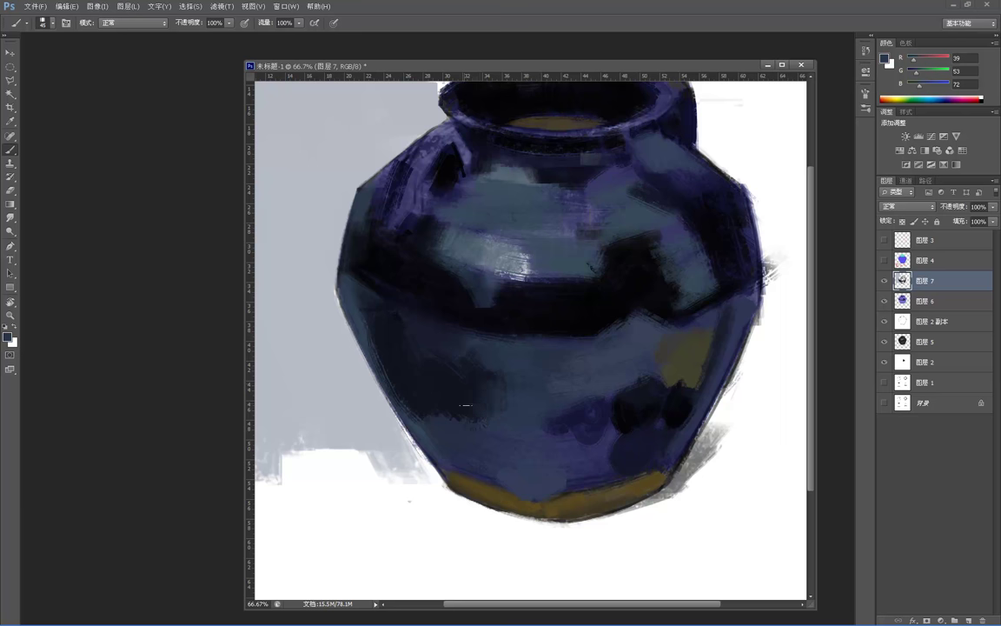
Paint the left handle brownish grey, RGB 60, 53, 53, with the brush reduced to 35 px.
{"action": "key", "text": "z"}
{"action": "left_click", "coordinate": [521, 315], "text": "alt"}
{"action": "left_click", "coordinate": [521, 315], "text": "alt"}
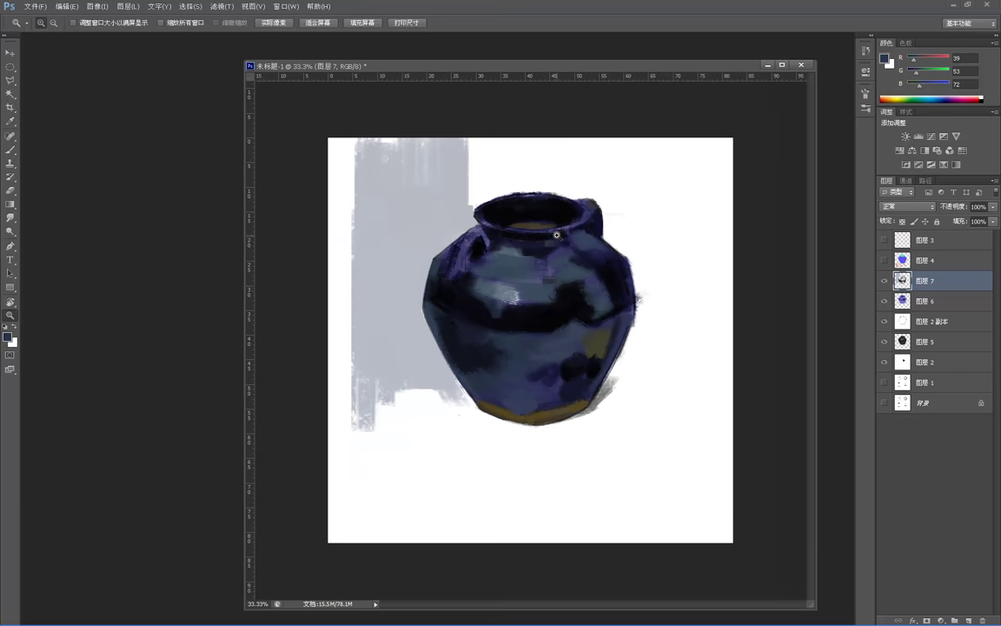
{"action": "left_click", "coordinate": [510, 229]}
{"action": "left_click", "coordinate": [510, 229]}
{"action": "key", "text": "b"}
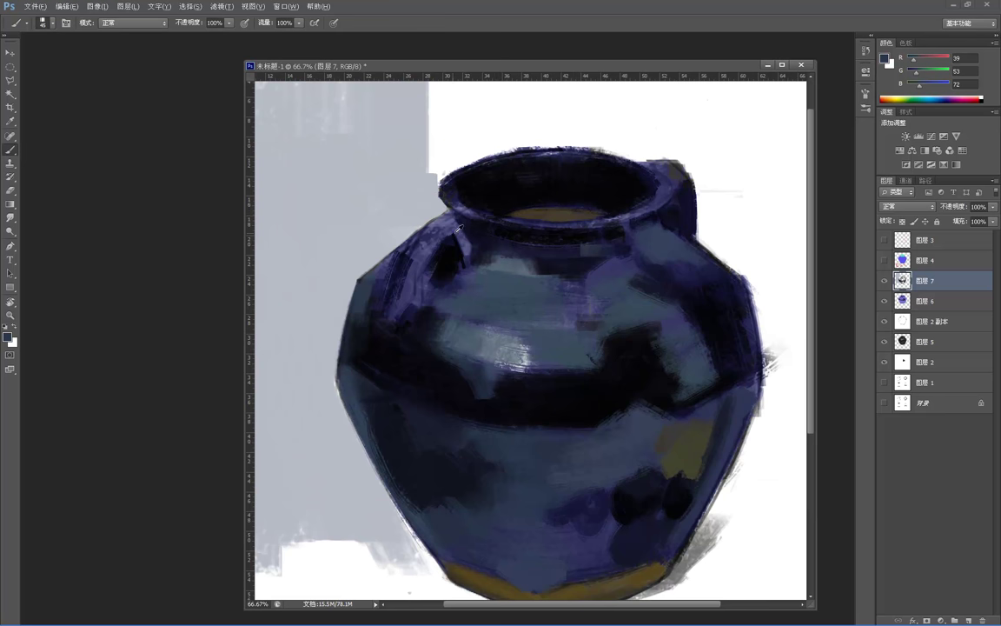
{"action": "left_click", "coordinate": [534, 214], "text": "alt"}
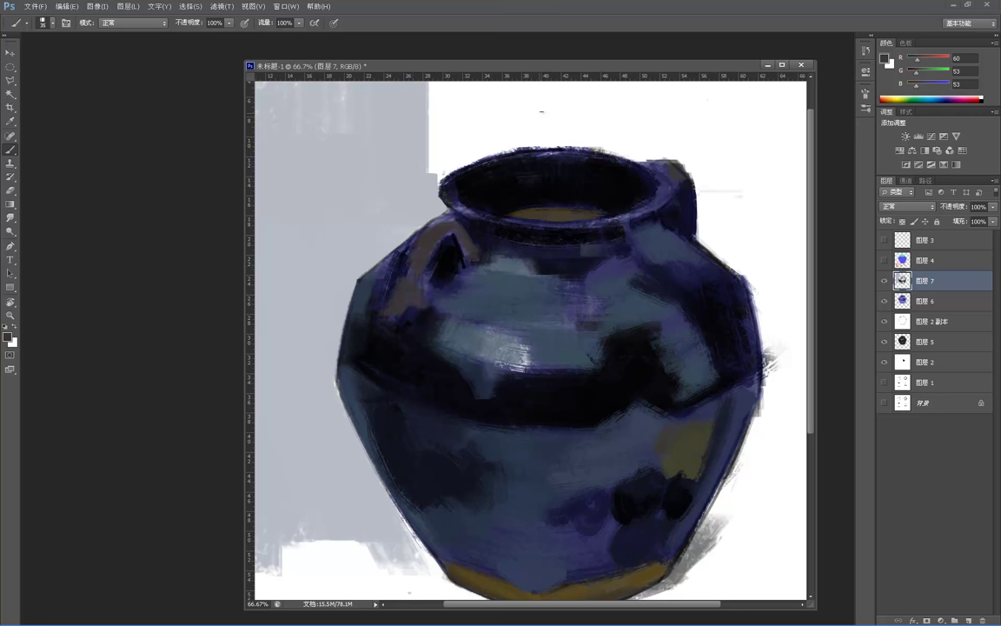
Soften the upper part of the dark patch on the right shoulder with blue-grey, RGB 56, 72, 91.
{"action": "key", "text": "z"}
{"action": "left_click", "coordinate": [563, 204], "text": "alt"}
{"action": "left_click", "coordinate": [563, 204], "text": "alt"}
{"action": "left_click", "coordinate": [486, 249]}
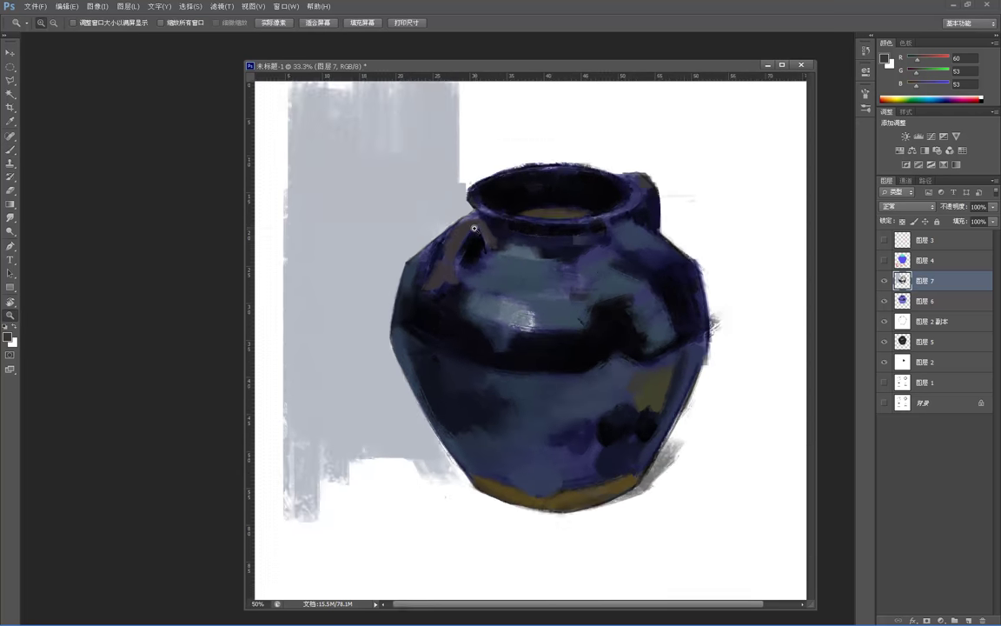
{"action": "left_click", "coordinate": [519, 255]}
{"action": "key", "text": "b"}
{"action": "left_click_drag", "start_coordinate": [637, 286], "coordinate": [623, 283]}
{"action": "left_click", "coordinate": [573, 267], "text": "alt"}
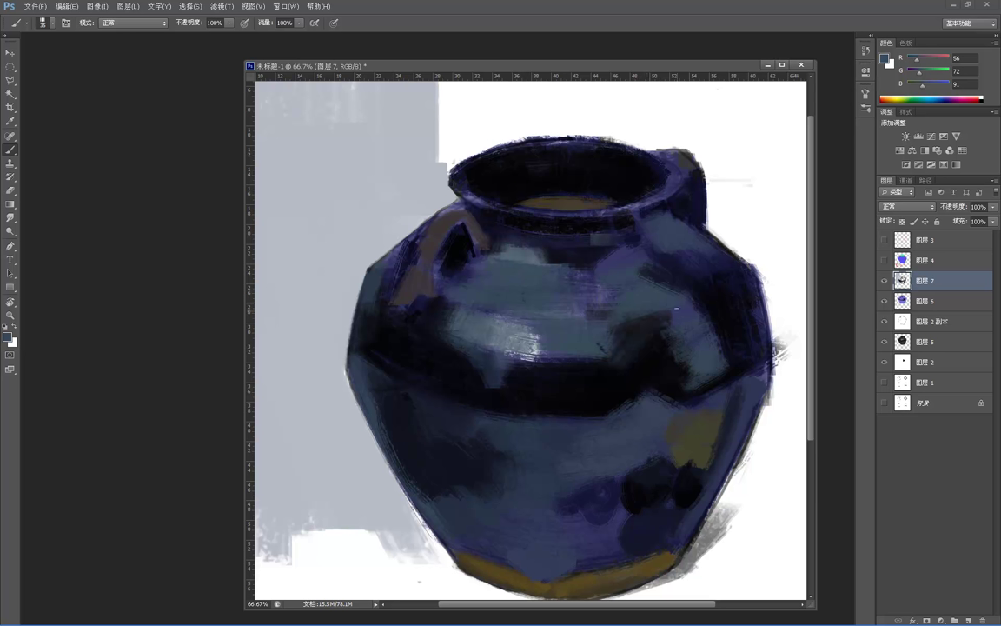
Choose a lighter blue-grey and paint reflections on the right shoulder, using RGB 107, 120, 135.
{"action": "key", "text": "alt"}
{"action": "left_click", "coordinate": [8, 337]}
{"action": "left_click", "coordinate": [247, 178]}
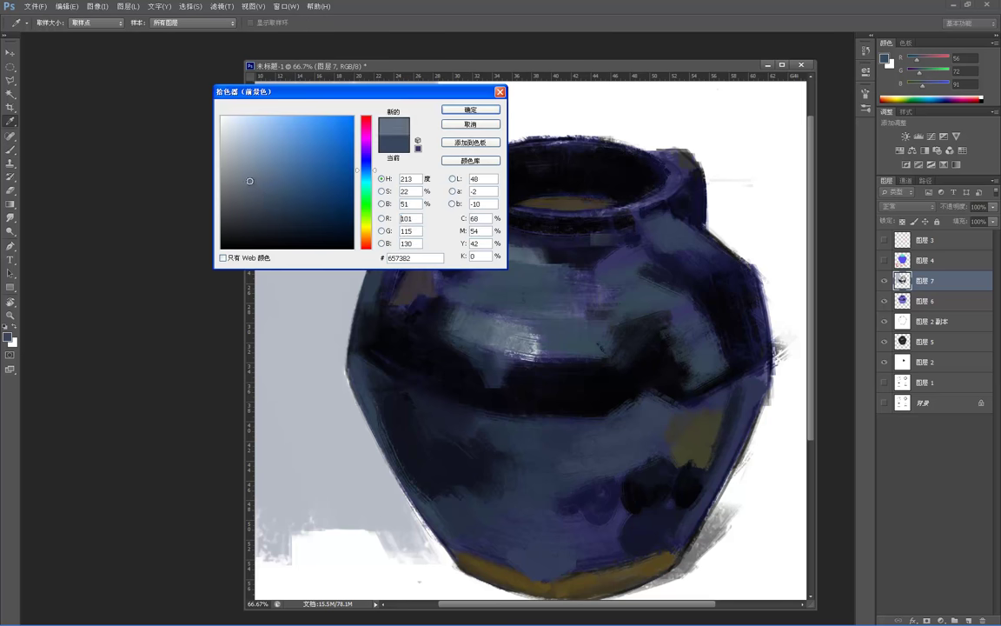
{"action": "left_click", "coordinate": [467, 109]}
{"action": "key", "text": "b"}
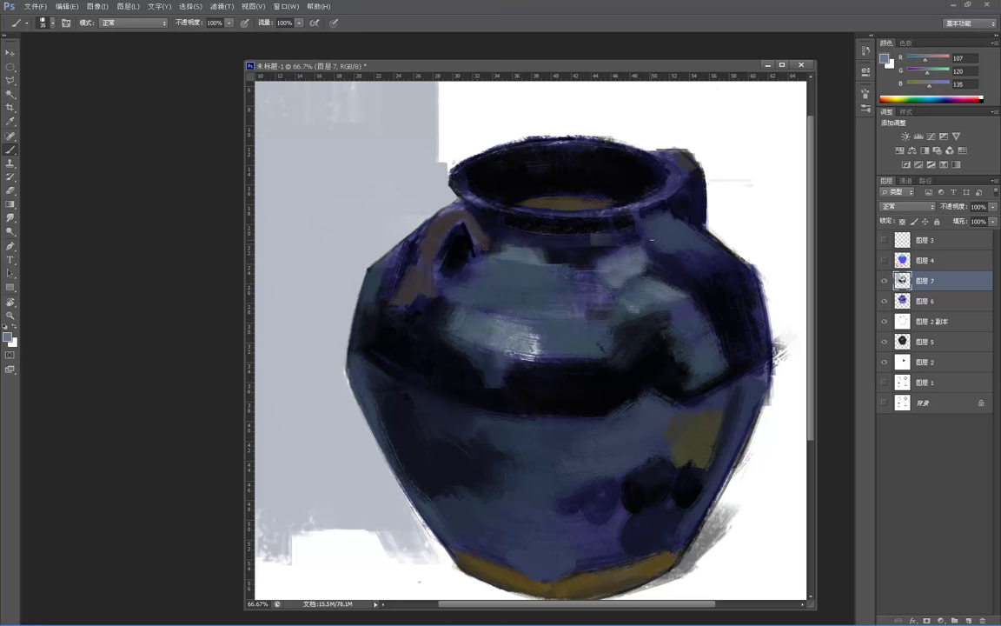
Extend the right shoulder reflections around the dark patch, blending with sampled blue-grey, RGB 97, 110, 127.
{"action": "key", "text": "z"}
{"action": "left_click", "coordinate": [566, 276], "text": "alt"}
{"action": "left_click", "coordinate": [638, 235]}
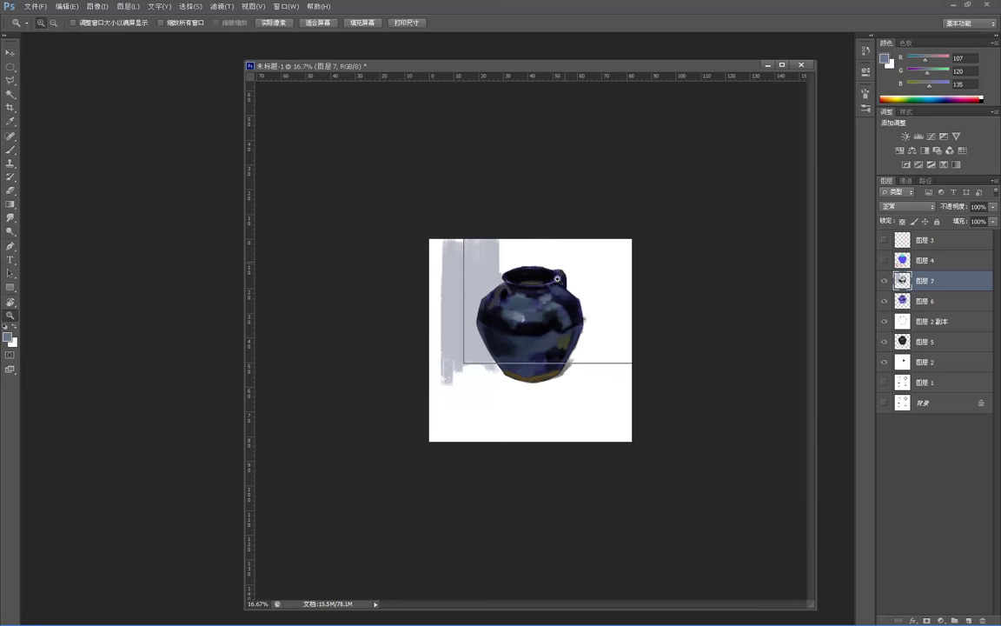
{"action": "key", "text": "b"}
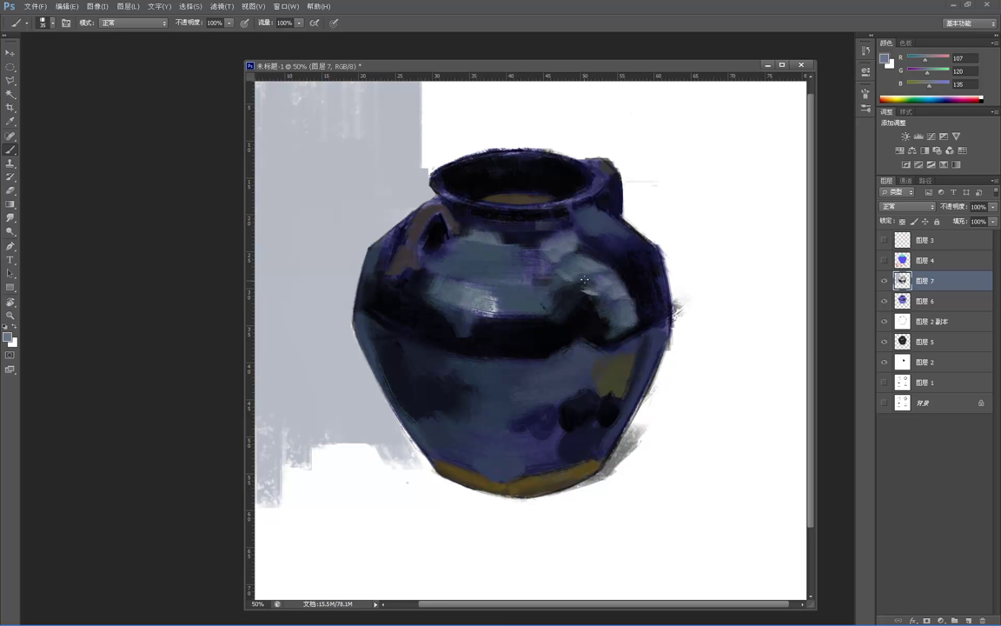
{"action": "left_click", "coordinate": [561, 259], "text": "alt"}
{"action": "left_click_drag", "start_coordinate": [597, 291], "coordinate": [580, 289]}
Tone the outer right shoulder below the handle with sampled dark blue, RGB 48, 55, 84.
{"action": "key", "text": "z"}
{"action": "left_click", "coordinate": [613, 231], "text": "alt"}
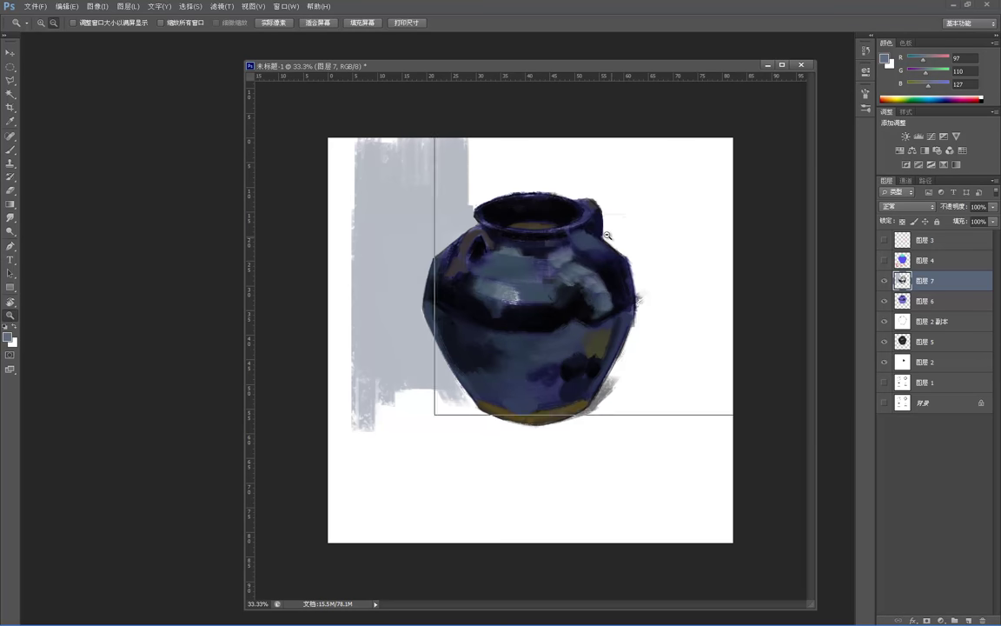
{"action": "left_click", "coordinate": [613, 231], "text": "alt"}
{"action": "left_click", "coordinate": [598, 227], "text": "alt"}
{"action": "left_click", "coordinate": [569, 282], "text": "alt"}
{"action": "left_click_drag", "start_coordinate": [553, 312], "coordinate": [608, 287]}
{"action": "key", "text": "b"}
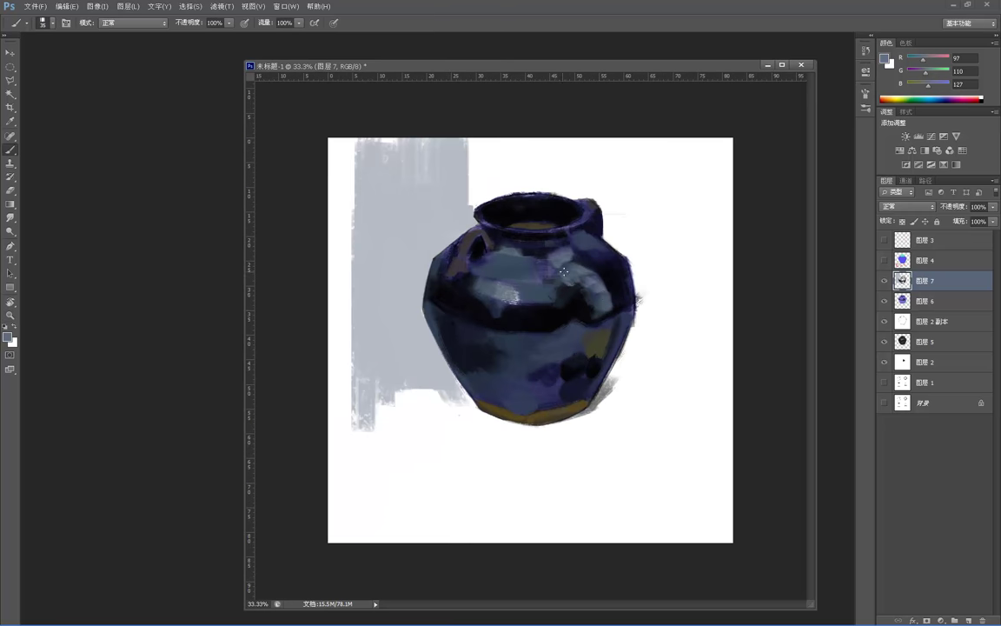
{"action": "left_click", "coordinate": [605, 248], "text": "alt"}
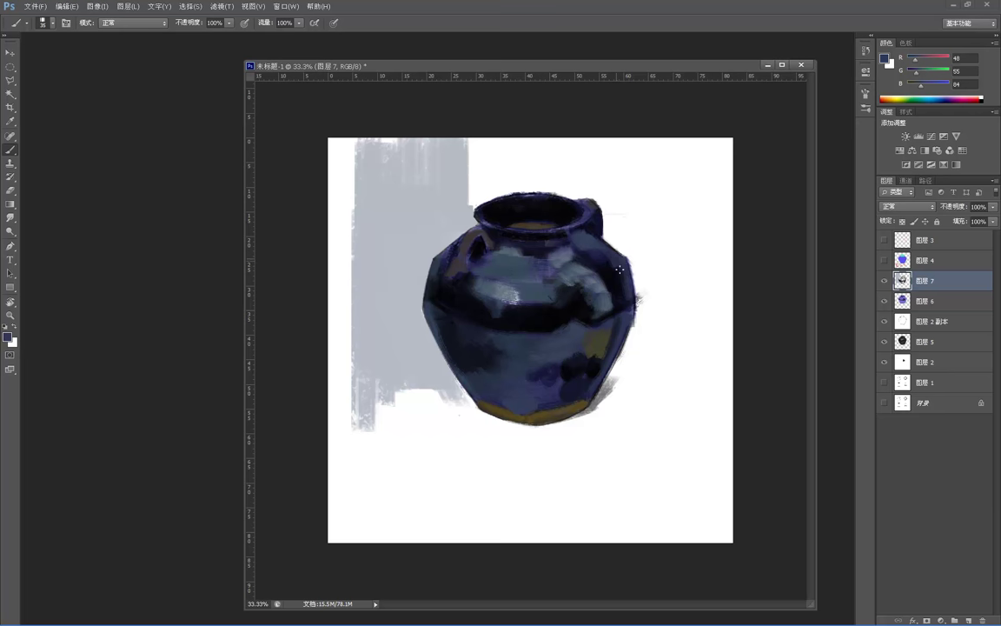
{"action": "key", "text": "z"}
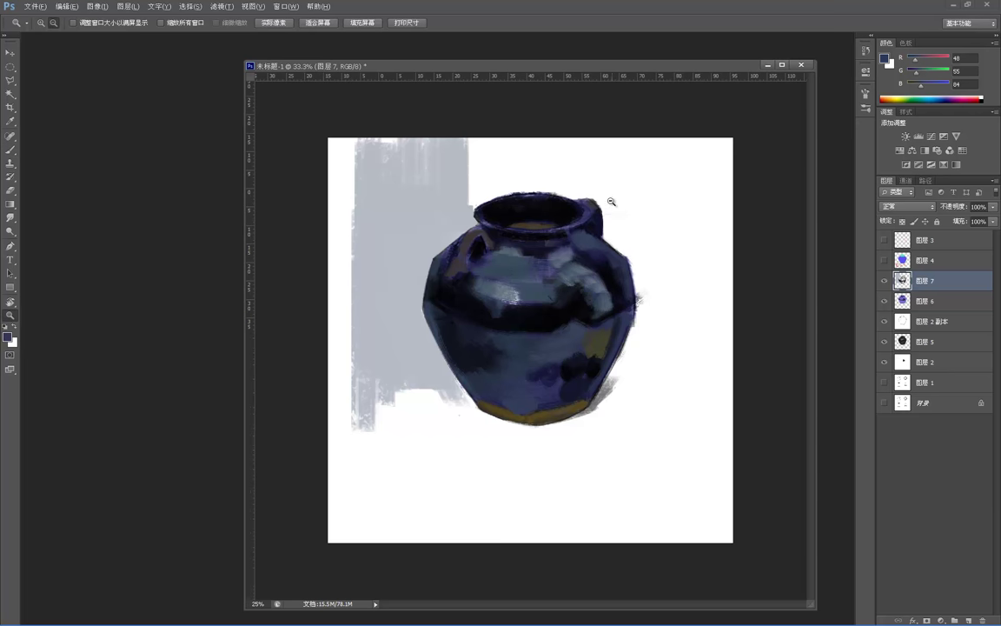
{"action": "left_click", "coordinate": [572, 104], "text": "alt"}
{"action": "left_click", "coordinate": [571, 103], "text": "alt"}
{"action": "left_click", "coordinate": [572, 104], "text": "alt"}
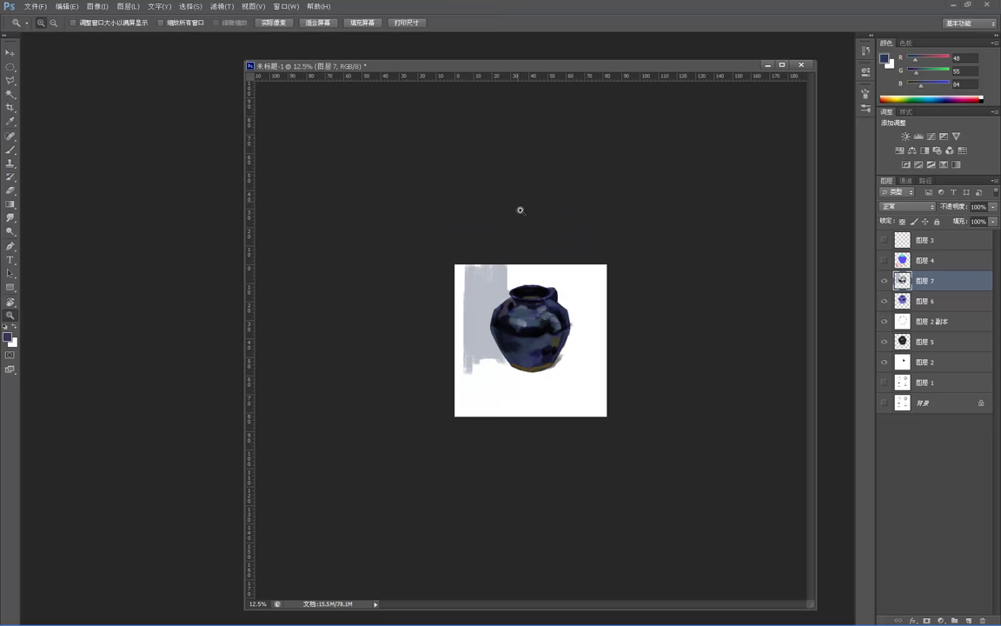
Darken the brown reflection inside the jar's mouth with sampled near-black, RGB 11, 11, 21.
{"action": "left_click", "coordinate": [507, 304]}
{"action": "left_click", "coordinate": [517, 301]}
{"action": "left_click", "coordinate": [536, 292]}
{"action": "left_click", "coordinate": [565, 251], "text": "ctrl"}
{"action": "left_click_drag", "start_coordinate": [554, 177], "coordinate": [597, 178]}
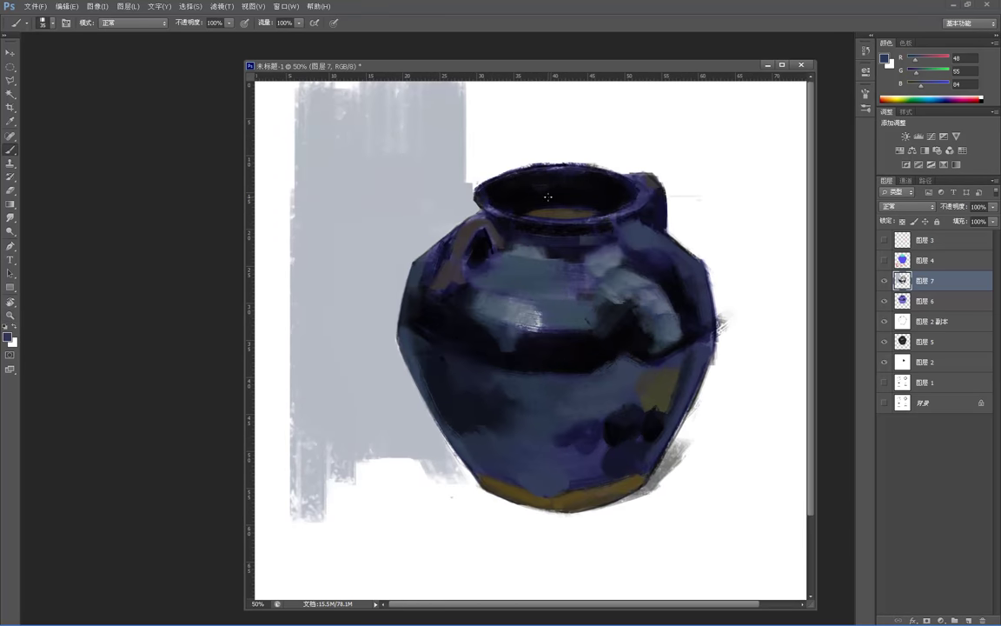
{"action": "left_click", "coordinate": [560, 205], "text": "alt"}
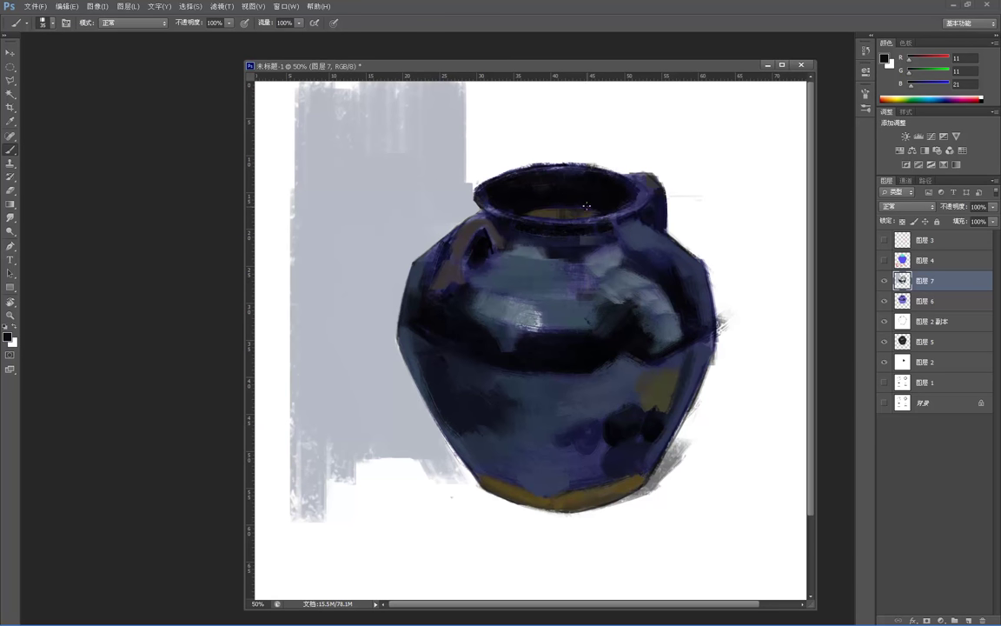
{"action": "left_click", "coordinate": [584, 213], "text": "alt"}
Extend the light grey background around the upper left of the rim with sampled grey, RGB 182, 187, 197.
{"action": "left_click", "coordinate": [461, 196], "text": "alt"}
{"action": "mouse_move", "coordinate": [477, 172]}
{"action": "left_mouse_down"}
{"action": "mouse_move", "coordinate": [471, 180]}
{"action": "mouse_move", "coordinate": [480, 176]}
{"action": "left_mouse_up"}
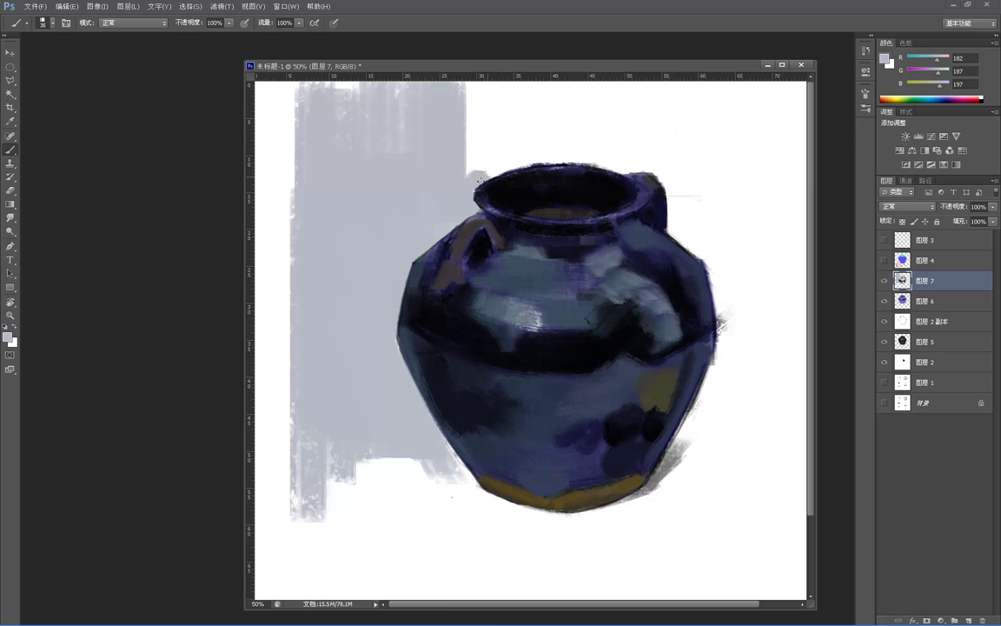
{"action": "left_click_drag", "start_coordinate": [474, 172], "coordinate": [560, 164]}
{"action": "key", "text": "ctrl+z"}
{"action": "mouse_move", "coordinate": [472, 177]}
{"action": "left_mouse_down"}
{"action": "mouse_move", "coordinate": [459, 186]}
{"action": "mouse_move", "coordinate": [487, 166]}
{"action": "mouse_move", "coordinate": [462, 189]}
{"action": "left_mouse_up"}
{"action": "left_click_drag", "start_coordinate": [478, 180], "coordinate": [525, 162]}
{"action": "mouse_move", "coordinate": [470, 90]}
{"action": "left_mouse_down"}
{"action": "mouse_move", "coordinate": [473, 155]}
{"action": "mouse_move", "coordinate": [484, 94]}
{"action": "left_mouse_up"}
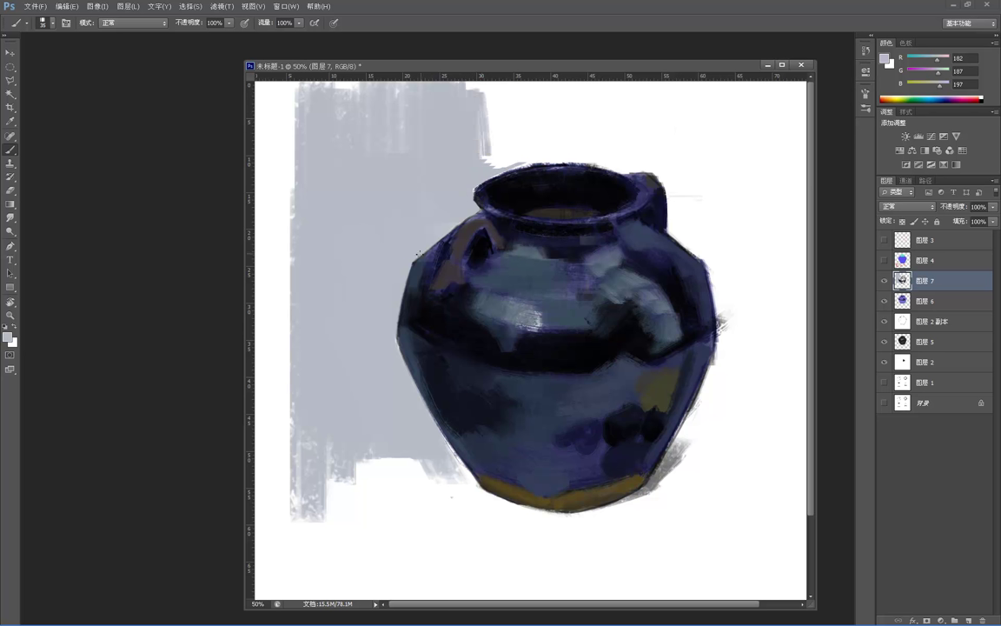
Tone the outer edge of the left shoulder with sampled blue-grey, RGB 84, 99, 115.
{"action": "left_click", "coordinate": [420, 263], "text": "alt"}
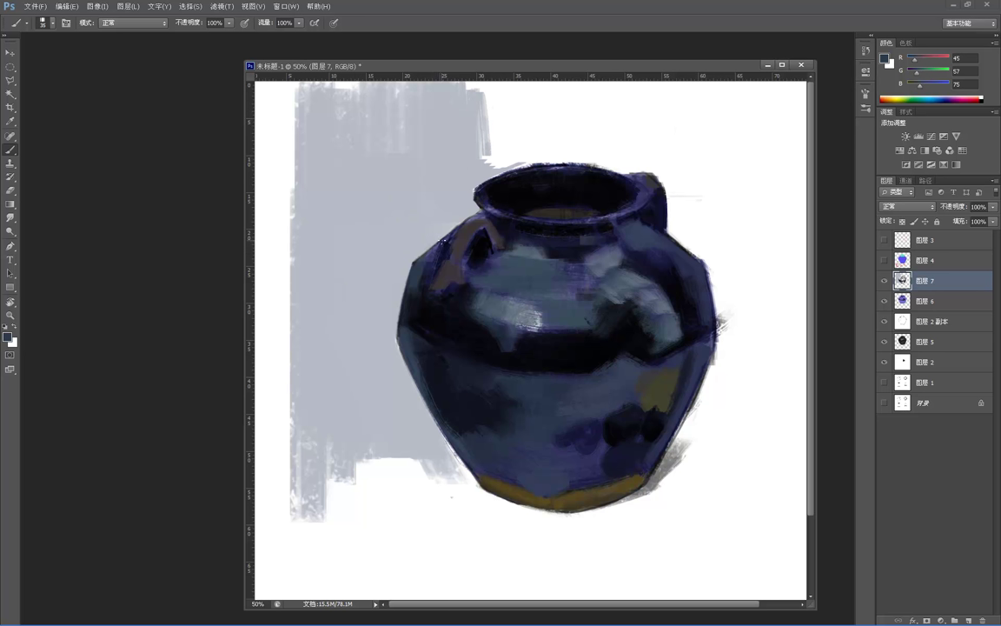
{"action": "left_click", "coordinate": [521, 258], "text": "alt"}
{"action": "left_click", "coordinate": [522, 253], "text": "alt"}
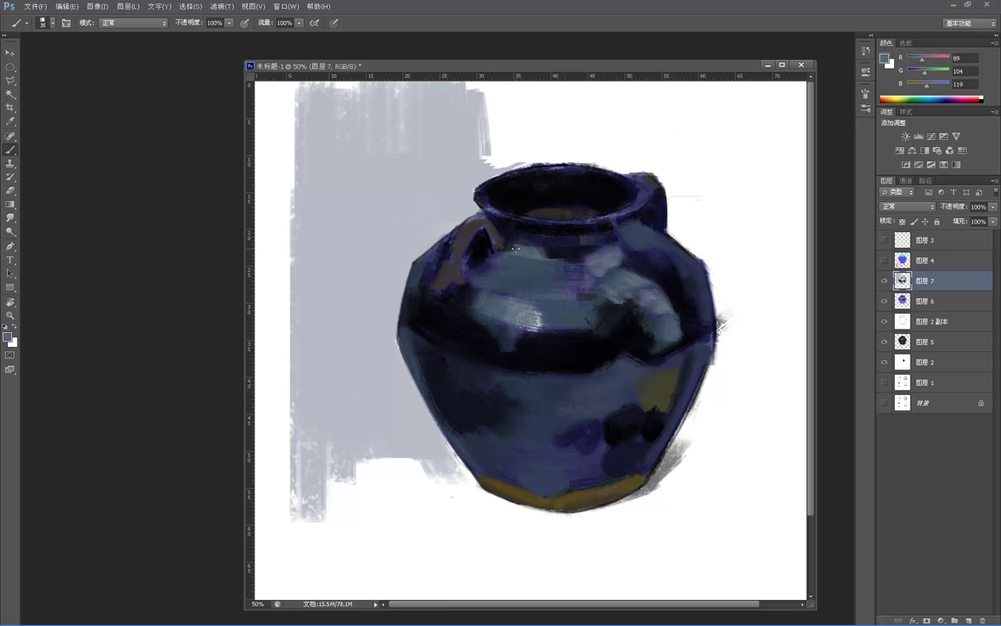
{"action": "left_click", "coordinate": [414, 267], "text": "alt"}
{"action": "left_click_drag", "start_coordinate": [413, 265], "coordinate": [444, 234]}
Rework the dark patch on the lower left body with sampled dark blue, RGB 17, 20, 31.
{"action": "key", "text": "z"}
{"action": "left_click", "coordinate": [505, 201], "text": "alt"}
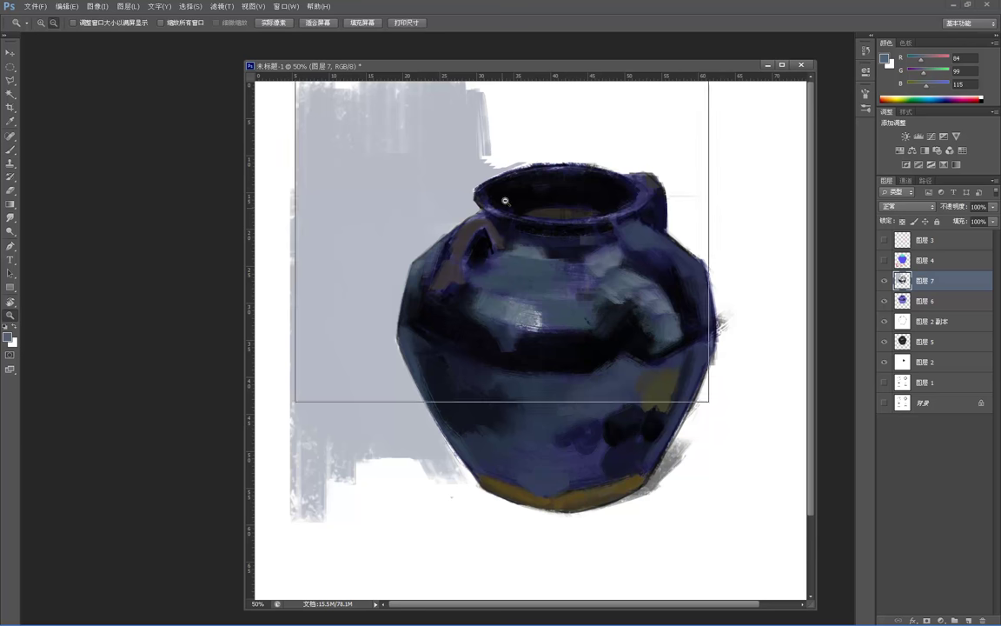
{"action": "left_click", "coordinate": [504, 201], "text": "alt"}
{"action": "key", "text": "ctrl+plus"}
{"action": "key", "text": "ctrl+plus"}
{"action": "key", "text": "b"}
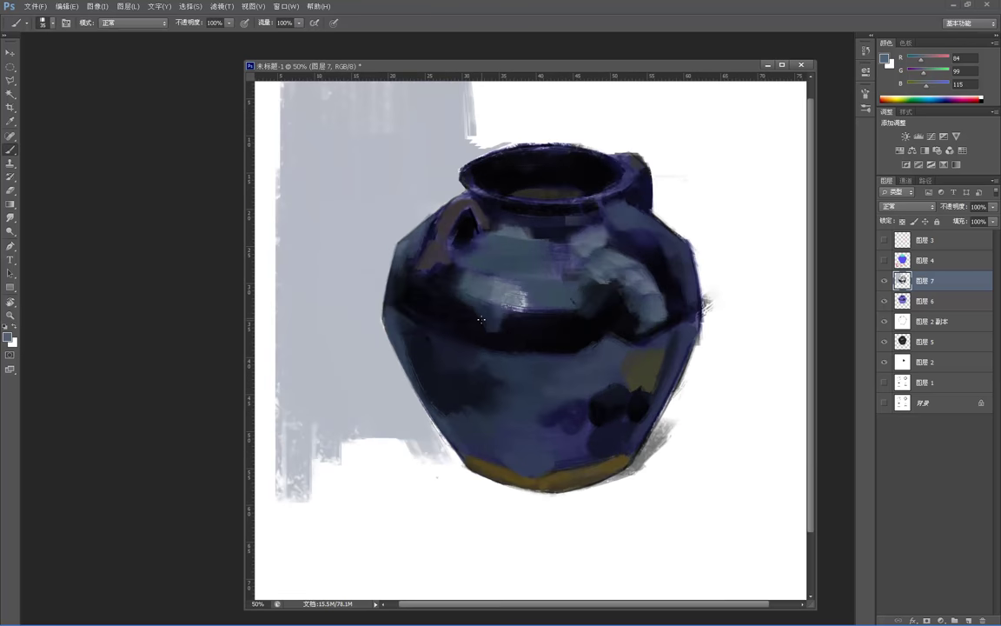
{"action": "left_click", "coordinate": [456, 390], "text": "alt"}
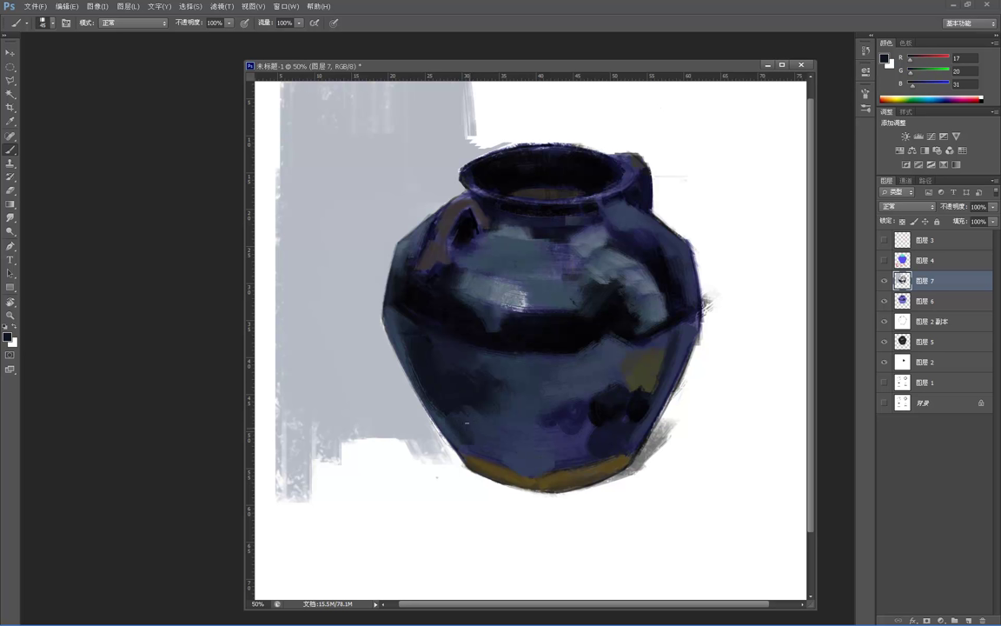
{"action": "left_click", "coordinate": [454, 416], "text": "alt"}
Fill the ragged background area beside the jar's lower left side with sampled light grey, RGB 183, 188, 198.
{"action": "left_click", "coordinate": [399, 378], "text": "alt"}
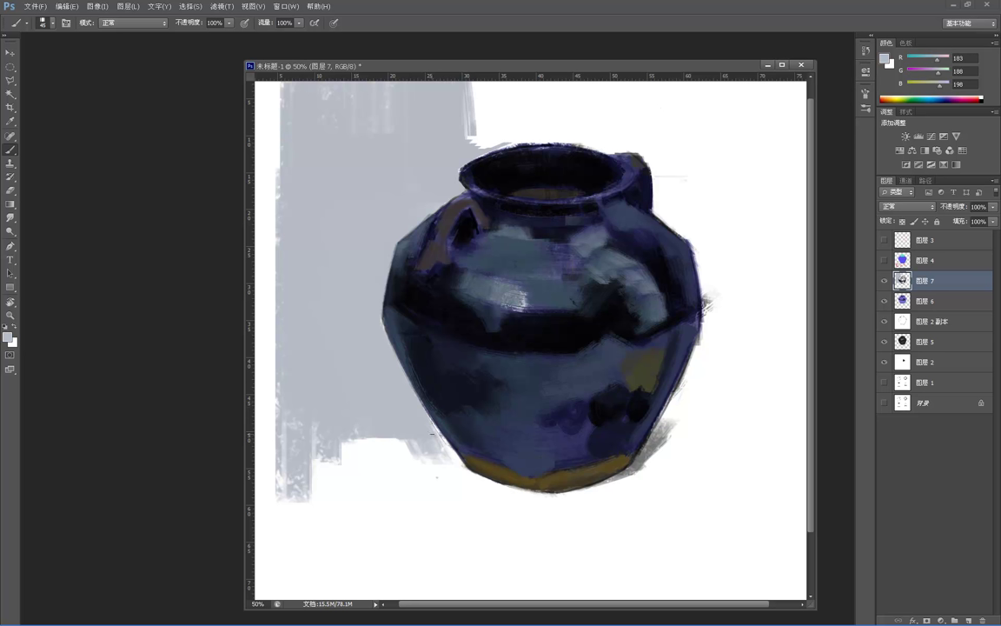
{"action": "mouse_move", "coordinate": [417, 424]}
{"action": "left_mouse_down"}
{"action": "mouse_move", "coordinate": [450, 461]}
{"action": "mouse_move", "coordinate": [365, 453]}
{"action": "mouse_move", "coordinate": [287, 470]}
{"action": "mouse_move", "coordinate": [290, 484]}
{"action": "left_mouse_up"}
{"action": "key", "text": "z"}
{"action": "left_click", "coordinate": [433, 279], "text": "alt"}
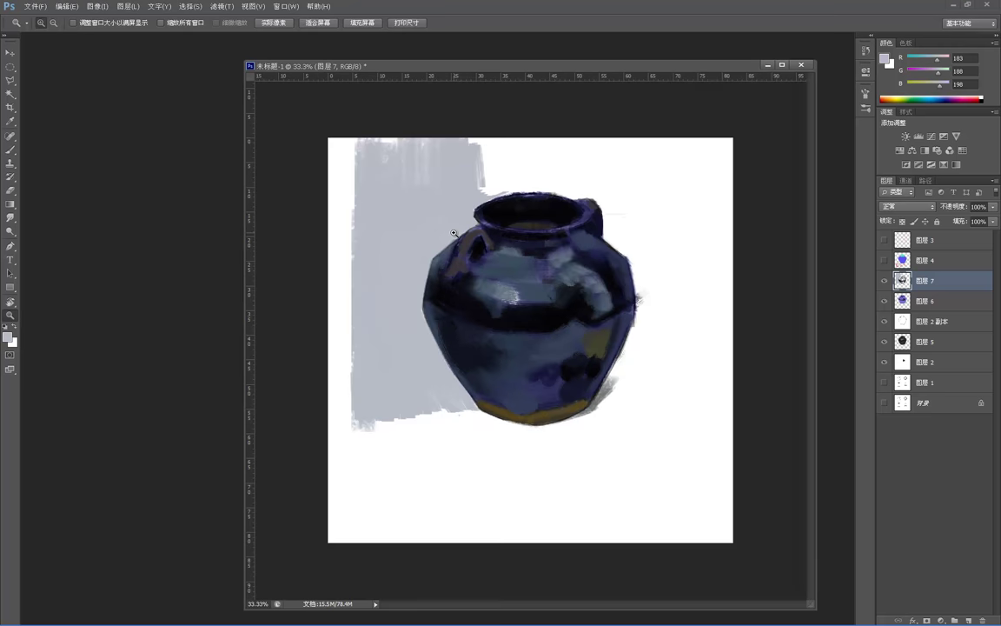
Blend the main highlight into the dark band below it with sampled blues, including RGB 54, 76, 87 and 23, 23, 43.
{"action": "left_click", "coordinate": [526, 238]}
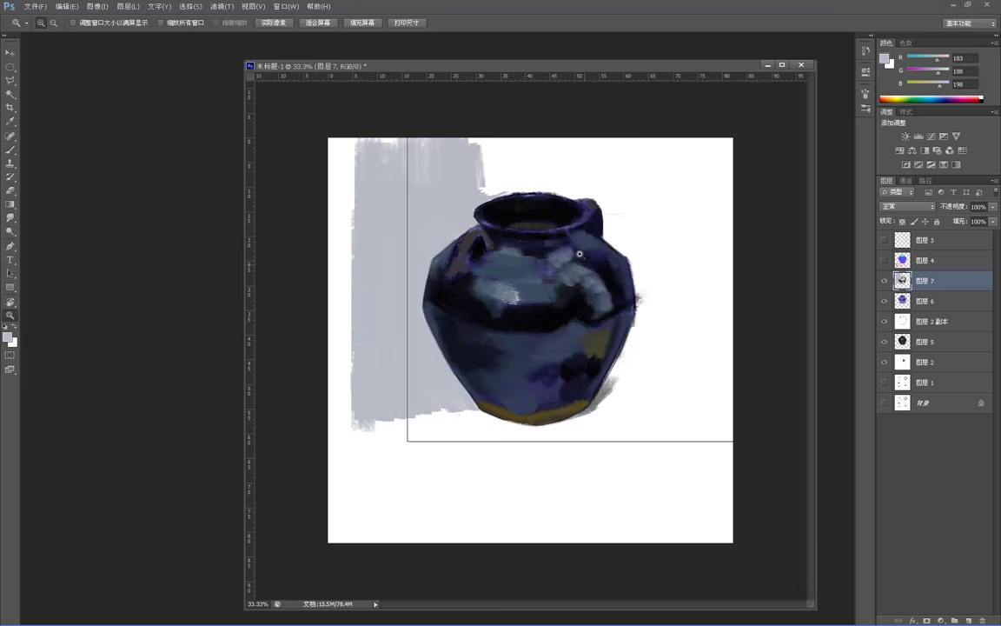
{"action": "key", "text": "b"}
{"action": "left_click_drag", "start_coordinate": [516, 324], "coordinate": [548, 320]}
{"action": "left_click", "coordinate": [521, 330], "text": "alt"}
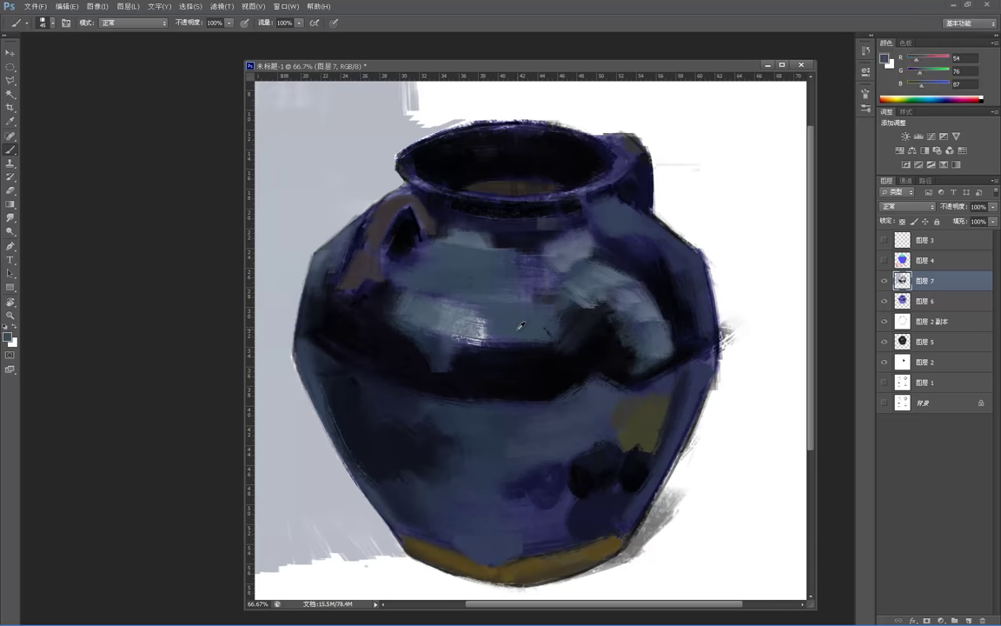
{"action": "left_click", "coordinate": [482, 351], "text": "alt"}
{"action": "left_click_drag", "start_coordinate": [486, 345], "coordinate": [478, 349]}
{"action": "left_click", "coordinate": [487, 353], "text": "alt"}
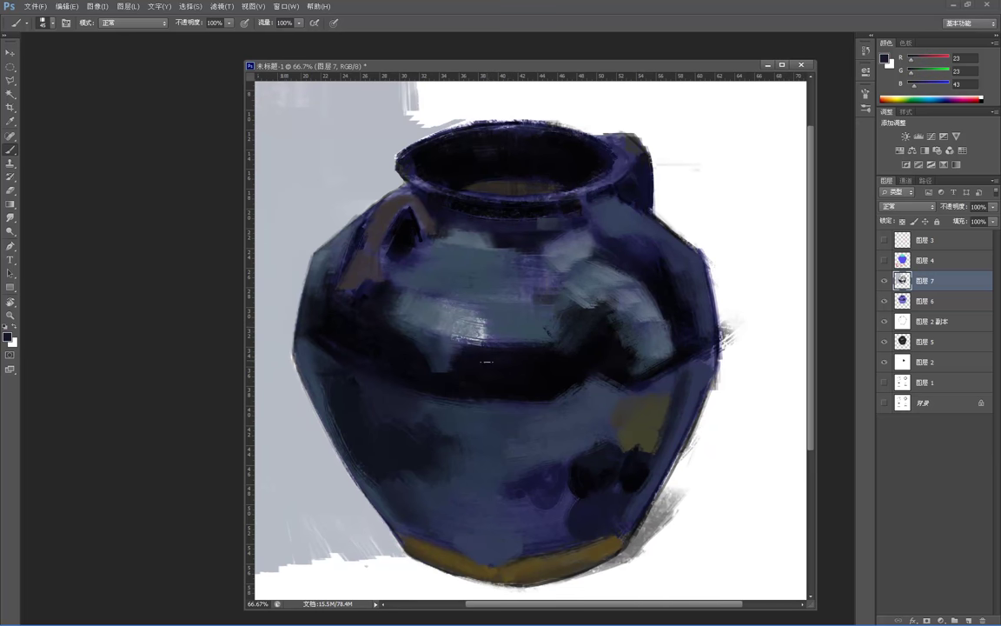
{"action": "left_click", "coordinate": [493, 348], "text": "alt"}
{"action": "left_click", "coordinate": [466, 297], "text": "alt"}
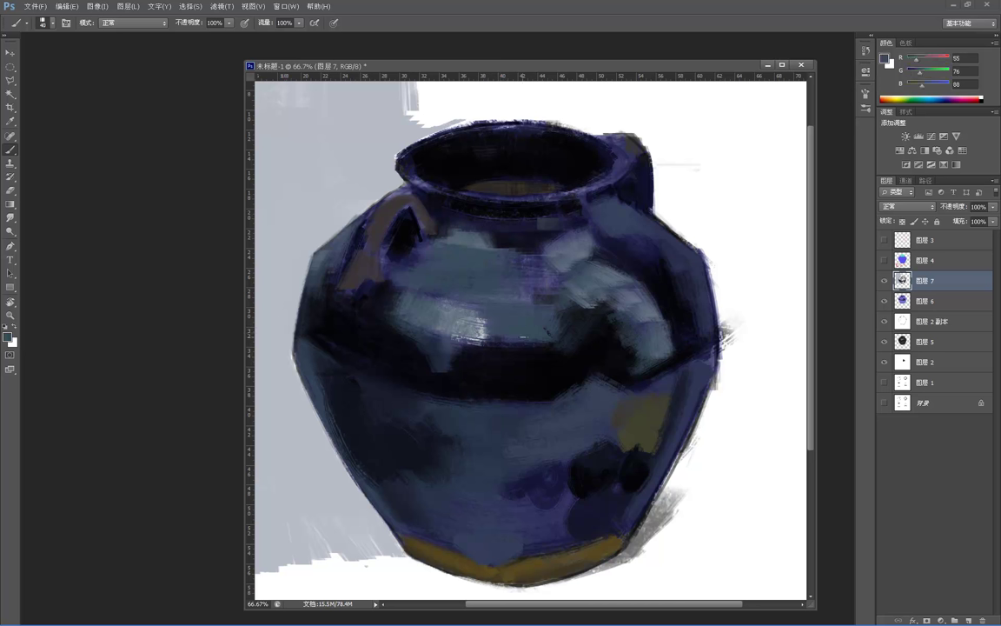
{"action": "left_click", "coordinate": [543, 287], "text": "alt"}
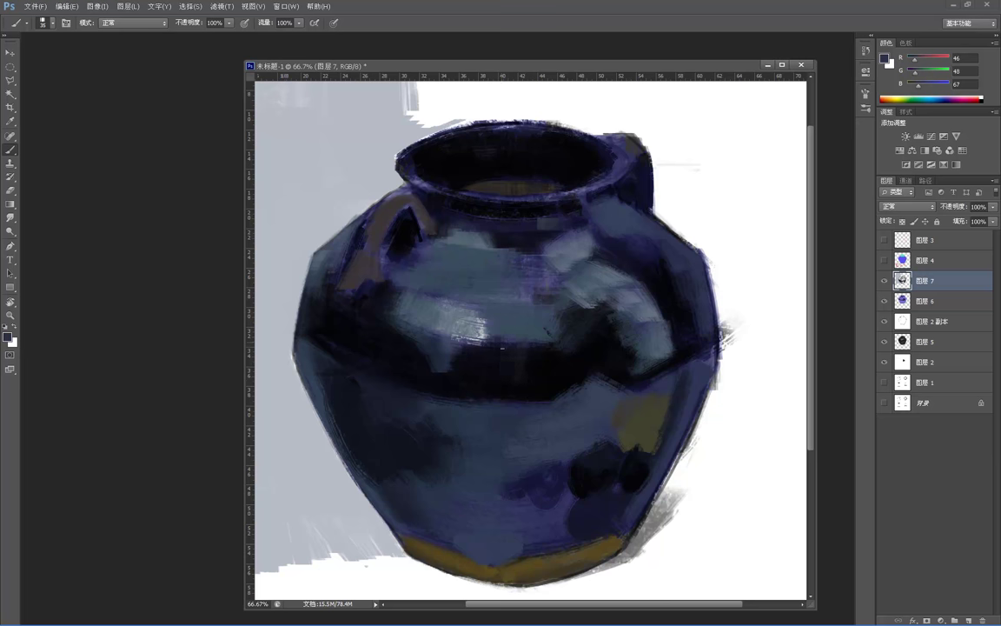
Choose a dark teal and glaze the lower body below the dark band, using RGB 31, 46, 47.
{"action": "key", "text": "z"}
{"action": "left_click", "coordinate": [540, 293], "text": "alt"}
{"action": "left_click", "coordinate": [516, 206], "text": "alt"}
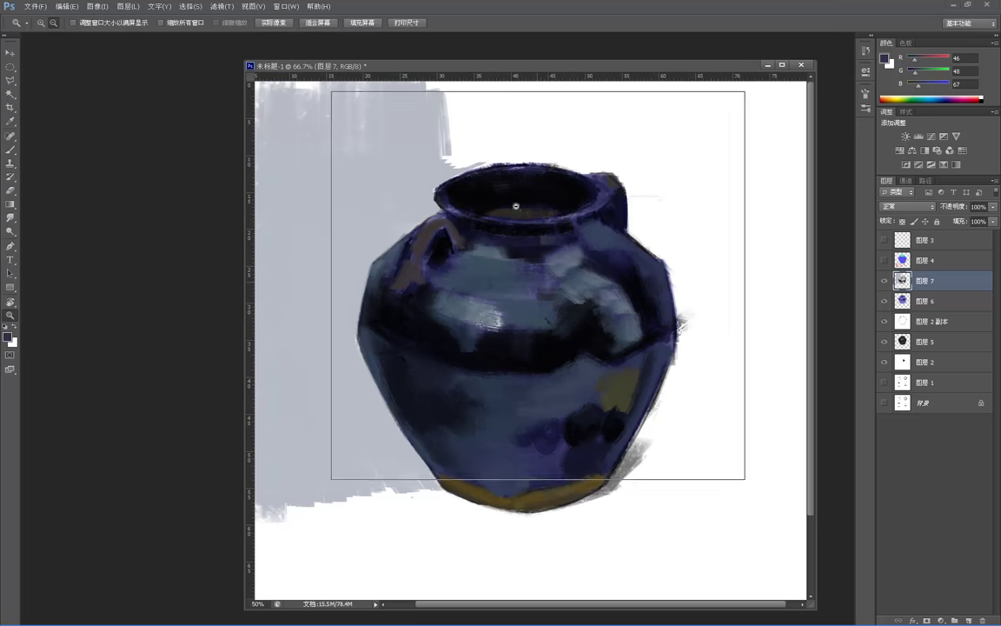
{"action": "left_click", "coordinate": [513, 256], "text": "alt"}
{"action": "left_click", "coordinate": [524, 286]}
{"action": "left_click_drag", "start_coordinate": [525, 286], "coordinate": [521, 274]}
{"action": "key", "text": "b"}
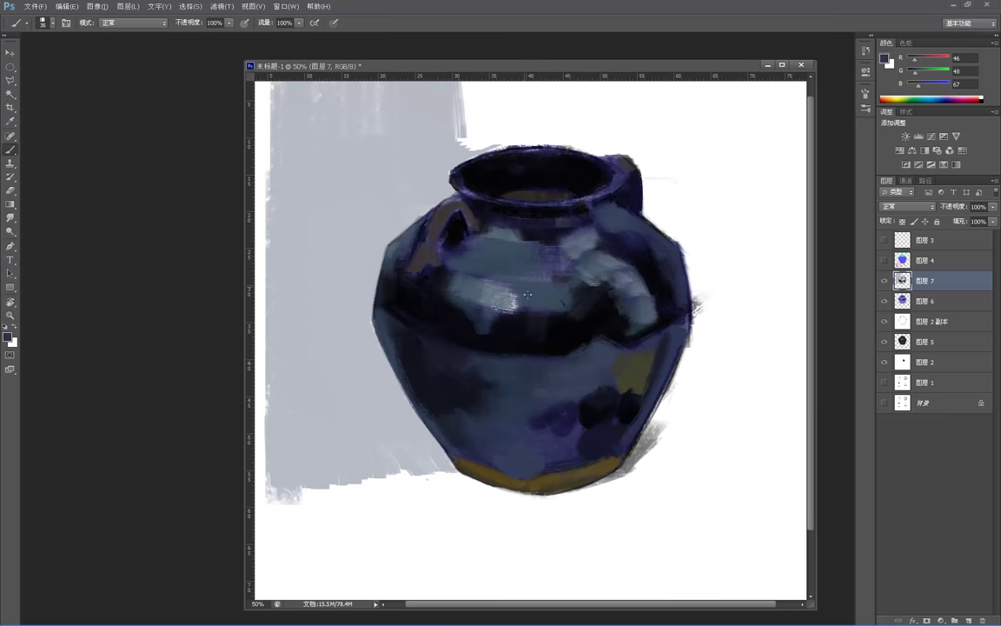
{"action": "left_click", "coordinate": [495, 297], "text": "alt"}
{"action": "left_click", "coordinate": [8, 336]}
{"action": "left_click_drag", "start_coordinate": [378, 173], "coordinate": [378, 193]}
{"action": "left_click", "coordinate": [452, 109]}
{"action": "left_click", "coordinate": [398, 331], "text": "alt"}
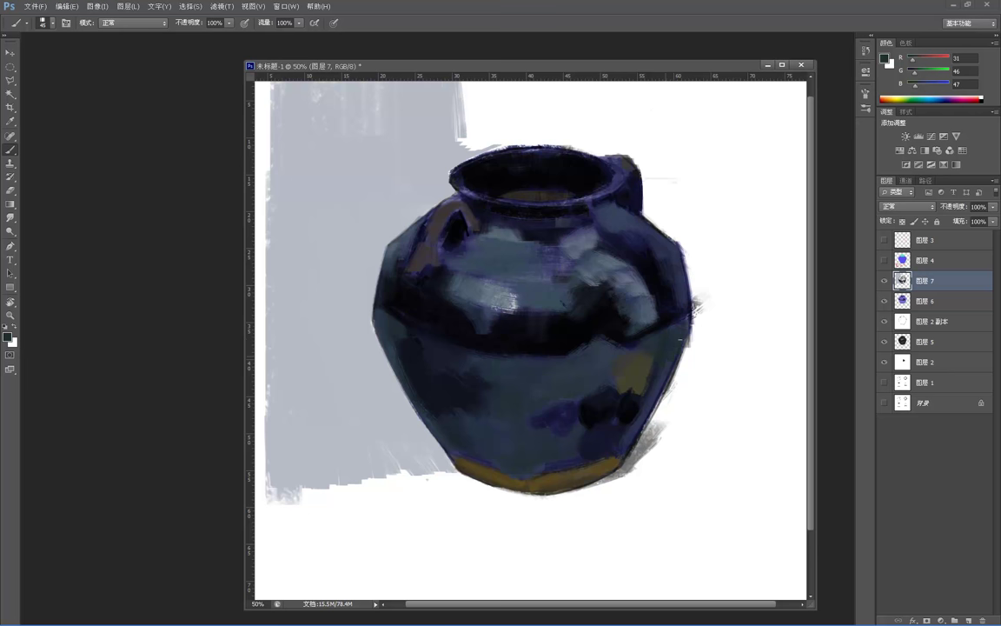
Even out the teal tone across the lower body with sampled dark teal, RGB 33, 48, 52.
{"action": "key", "text": "z"}
{"action": "left_click", "coordinate": [685, 297], "text": "alt"}
{"action": "left_click", "coordinate": [677, 290], "text": "alt"}
{"action": "left_click", "coordinate": [622, 308], "text": "alt"}
{"action": "left_click", "coordinate": [622, 308], "text": "alt"}
{"action": "left_click", "coordinate": [541, 313]}
{"action": "left_click", "coordinate": [536, 317]}
{"action": "left_click", "coordinate": [532, 323]}
{"action": "left_click", "coordinate": [527, 326]}
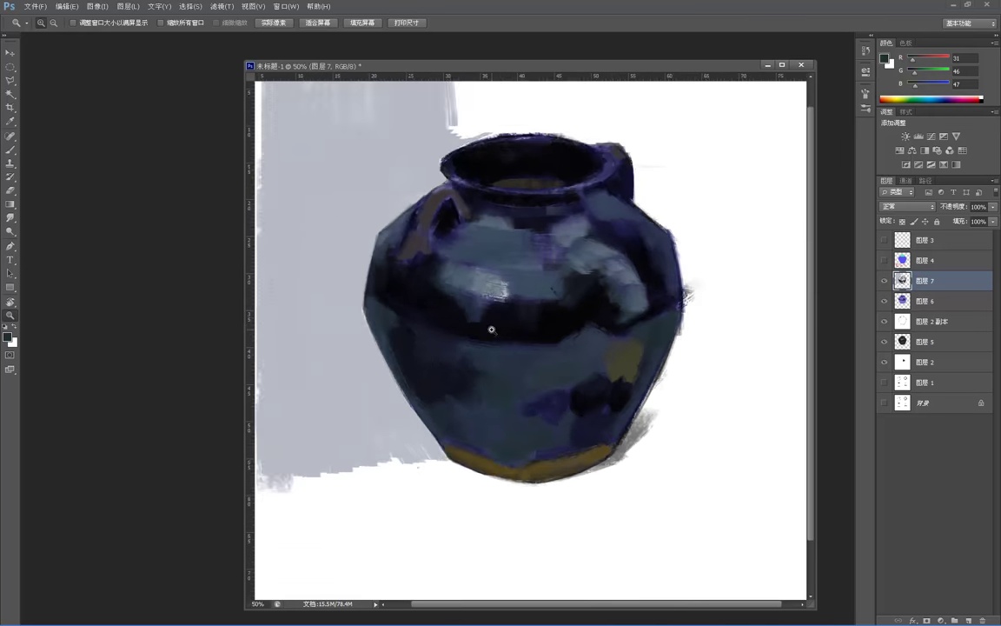
{"action": "left_click", "coordinate": [491, 329]}
{"action": "key", "text": "b"}
{"action": "left_click", "coordinate": [508, 414], "text": "alt"}
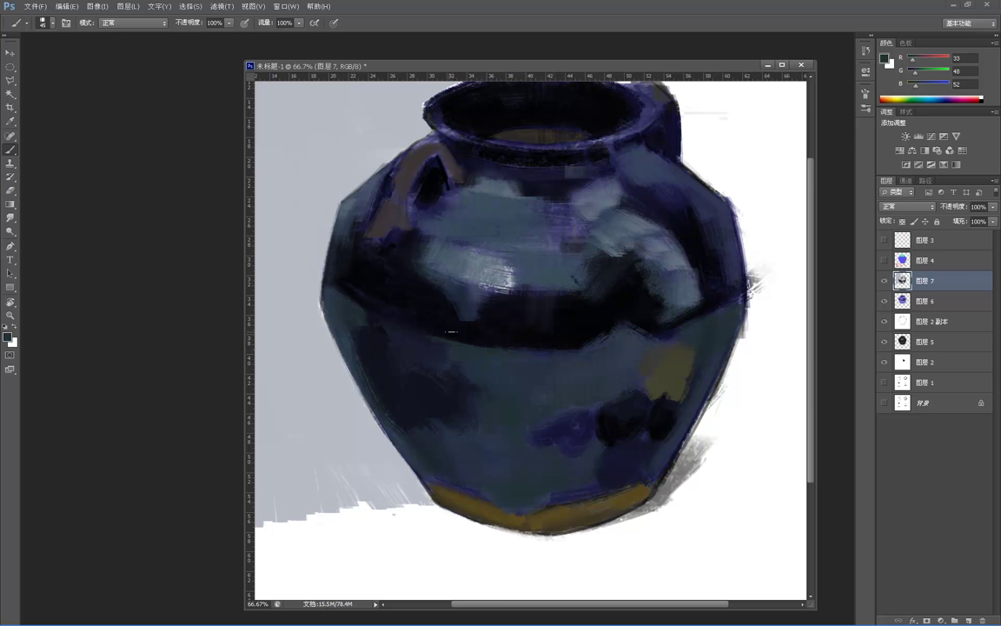
{"action": "left_click", "coordinate": [453, 337], "text": "alt"}
Touch up the reflections on the upper shoulder with sampled blue-grey, RGB 98, 113, 125.
{"action": "key", "text": "z"}
{"action": "left_click", "coordinate": [507, 321], "text": "alt"}
{"action": "left_click", "coordinate": [507, 321], "text": "alt"}
{"action": "left_click", "coordinate": [507, 322], "text": "alt"}
{"action": "left_click", "coordinate": [504, 318], "text": "alt"}
{"action": "left_click", "coordinate": [504, 318], "text": "alt"}
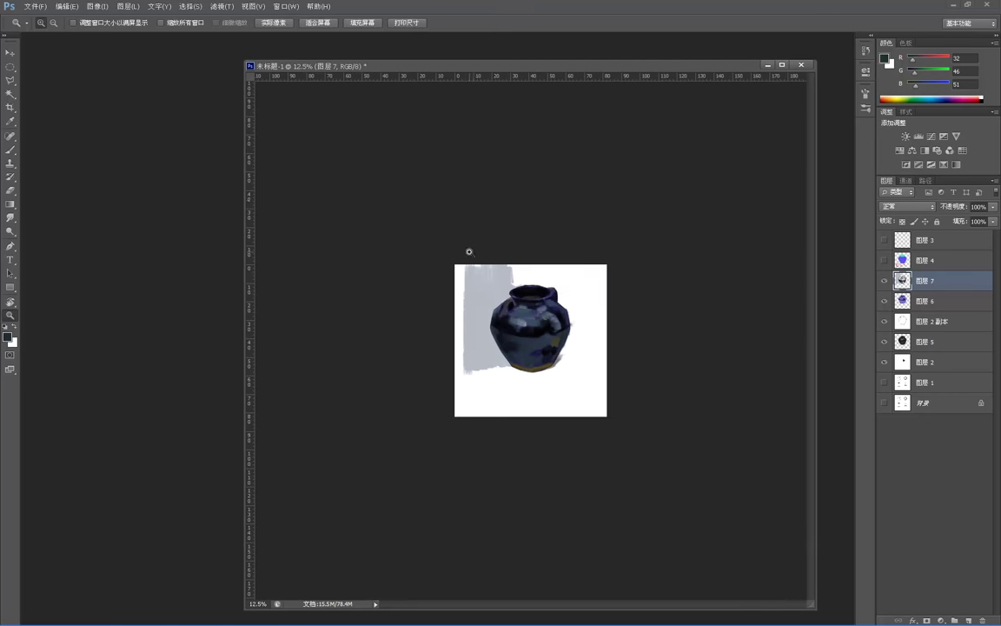
{"action": "left_click_drag", "start_coordinate": [474, 269], "coordinate": [518, 299]}
{"action": "left_click", "coordinate": [483, 275], "text": "alt"}
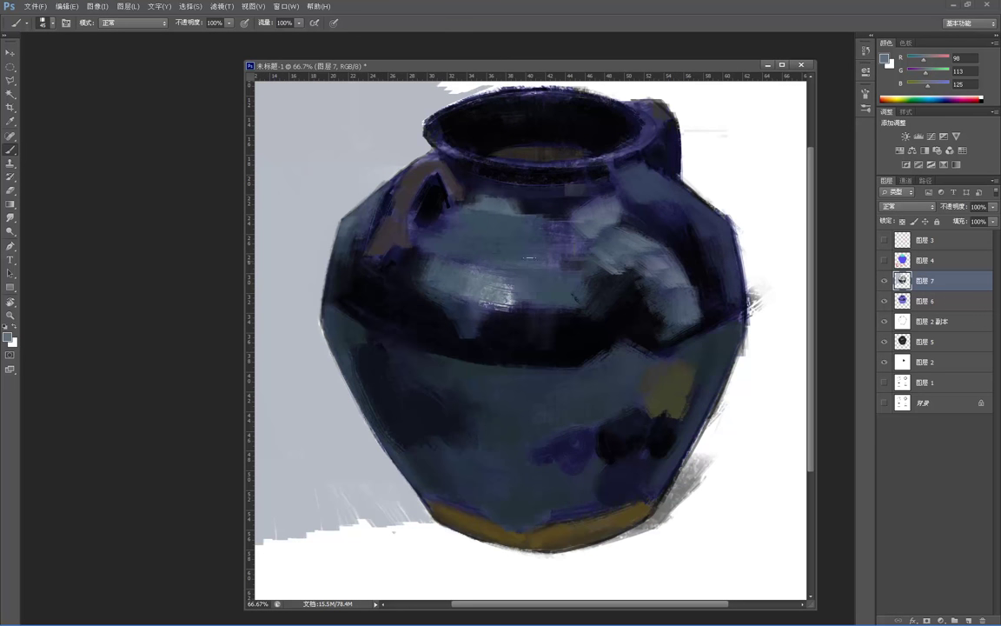
{"action": "left_click_drag", "start_coordinate": [492, 215], "coordinate": [496, 213]}
Choose a darker teal, RGB 19, 31, 34, and shade along the lower edge of the dark band on the left.
{"action": "left_click", "coordinate": [477, 366], "text": "alt"}
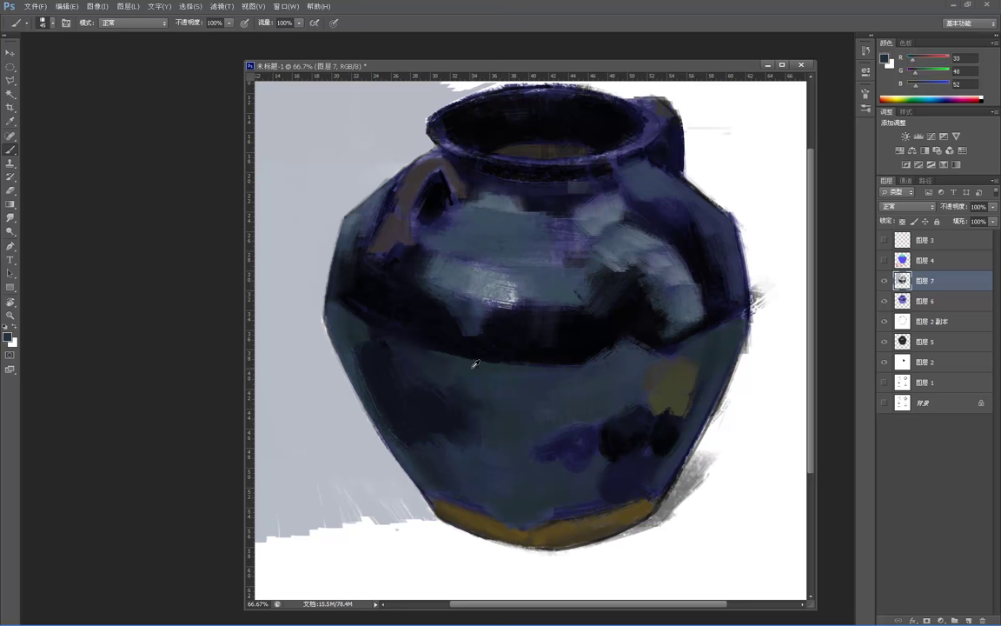
{"action": "left_click", "coordinate": [7, 335]}
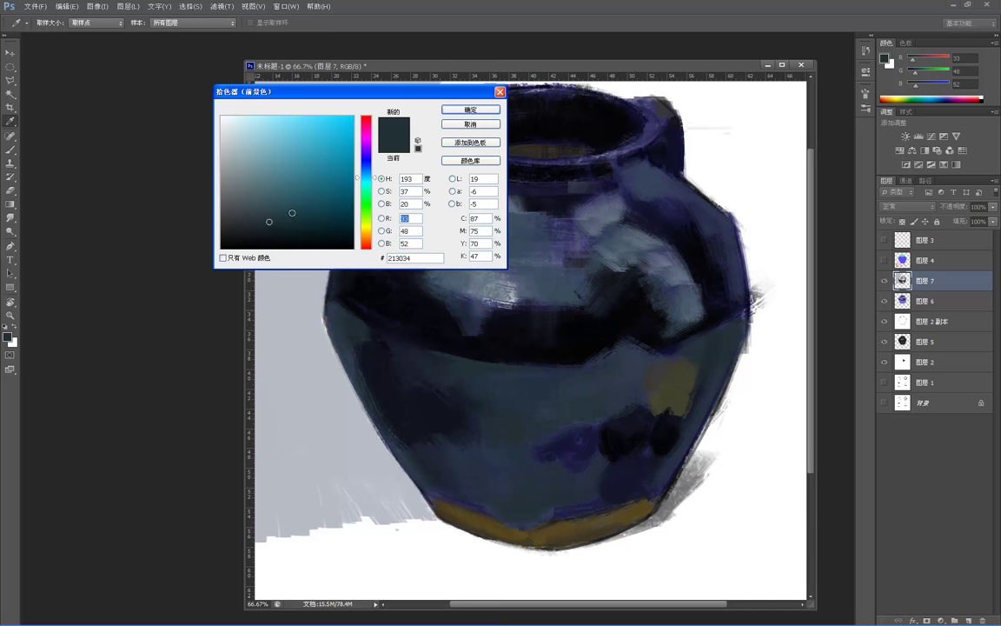
{"action": "left_click", "coordinate": [279, 231]}
{"action": "key", "text": "Return"}
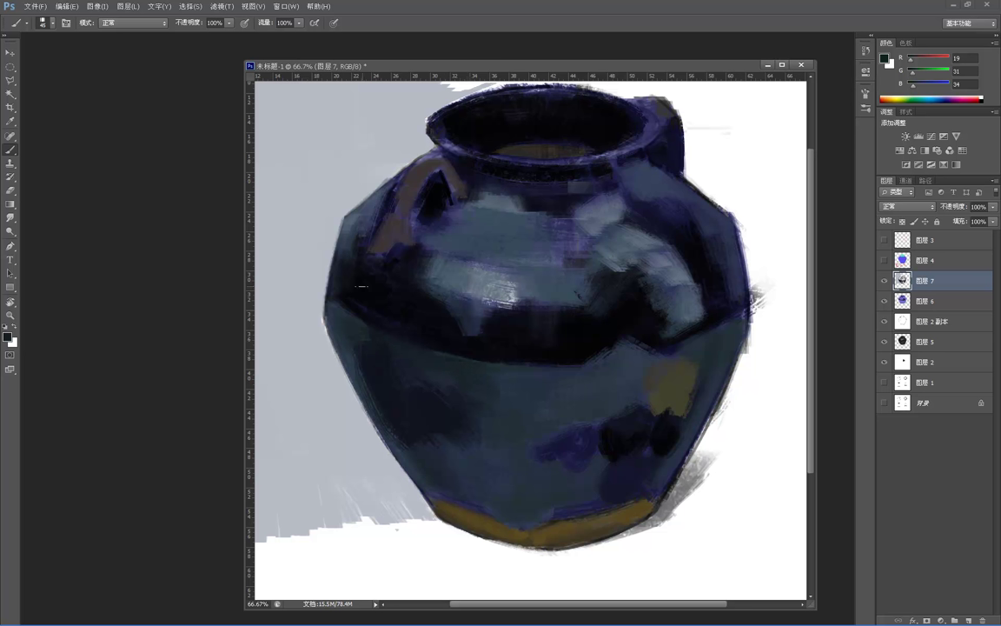
{"action": "left_click", "coordinate": [412, 311], "text": "alt"}
{"action": "left_click", "coordinate": [406, 335], "text": "alt"}
{"action": "left_click", "coordinate": [453, 277], "text": "alt"}
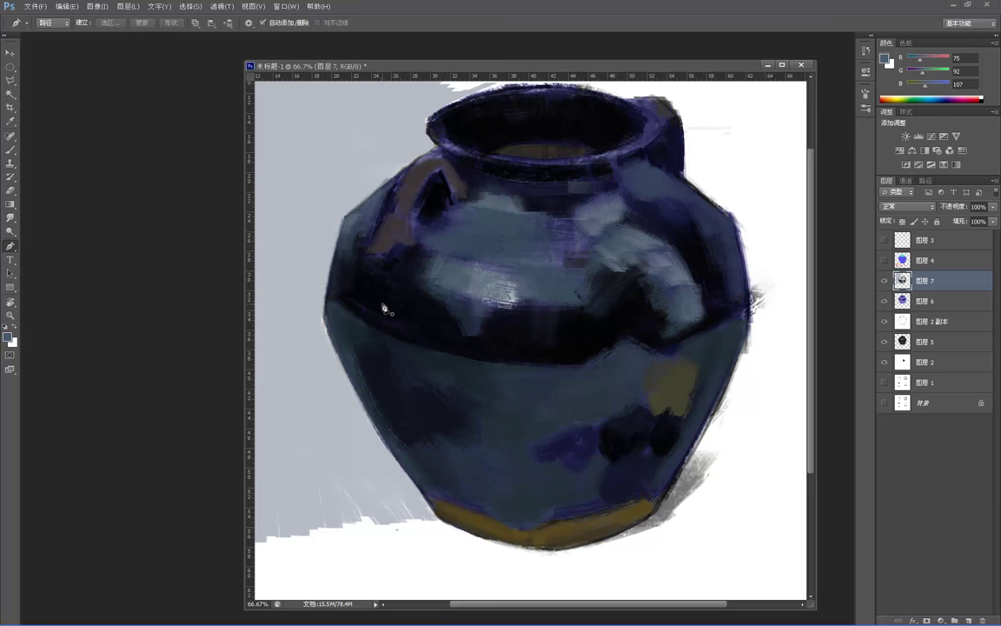
{"action": "key", "text": "ctrl+z"}
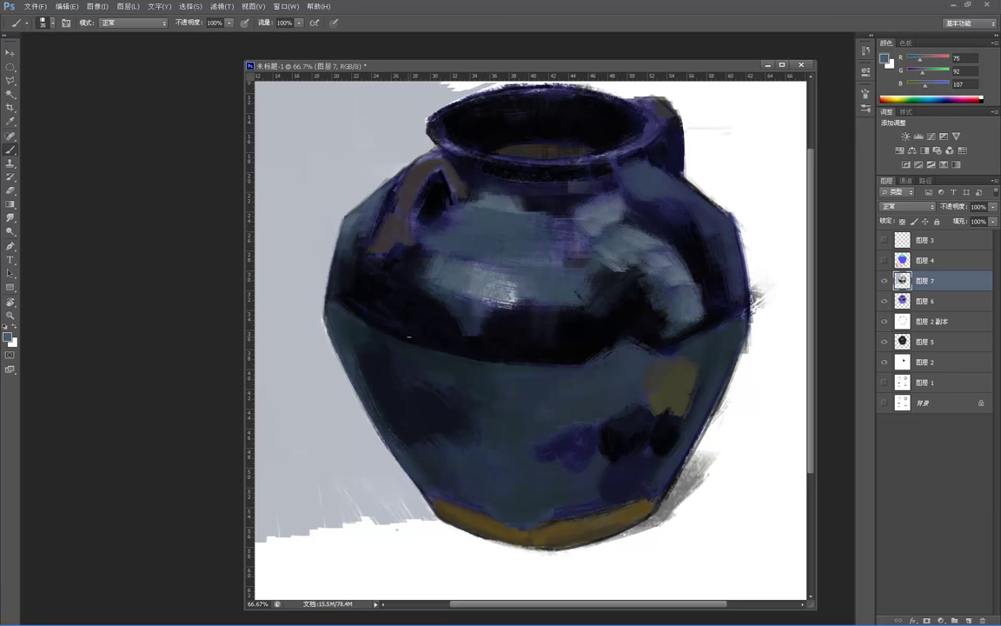
Broaden and soften the left shoulder highlights with sampled blue-greys, RGB 129, 139, 154 and 108, 117, 142.
{"action": "key", "text": "z"}
{"action": "left_click_drag", "start_coordinate": [418, 330], "coordinate": [382, 264]}
{"action": "left_click", "coordinate": [381, 264], "text": "alt"}
{"action": "left_click", "coordinate": [486, 308], "text": "ctrl"}
{"action": "left_click", "coordinate": [504, 301], "text": "ctrl"}
{"action": "left_click", "coordinate": [518, 297], "text": "ctrl"}
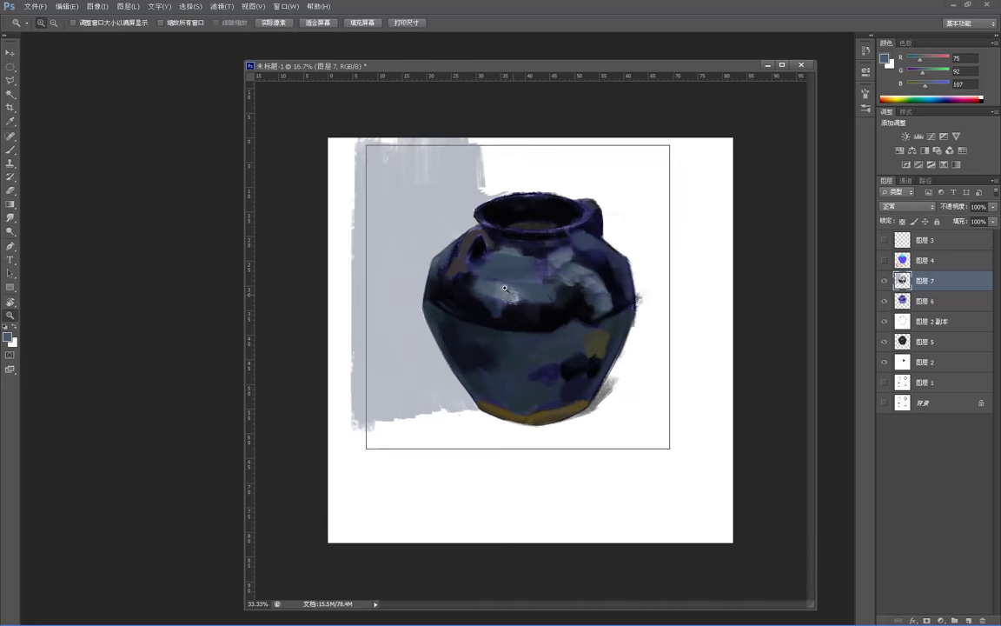
{"action": "left_click", "coordinate": [487, 269], "text": "alt"}
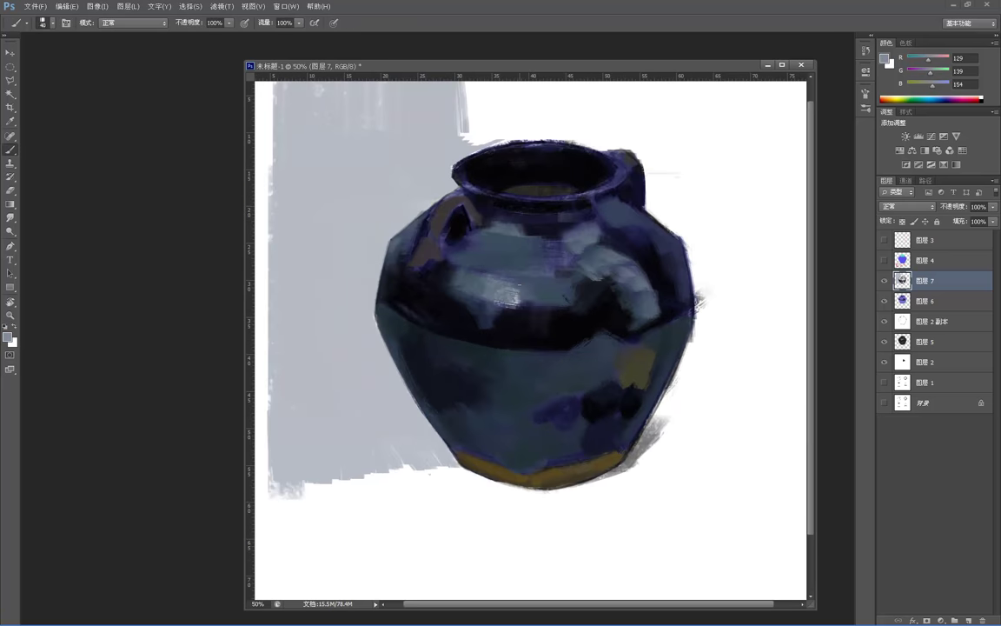
{"action": "left_click", "coordinate": [464, 268], "text": "alt"}
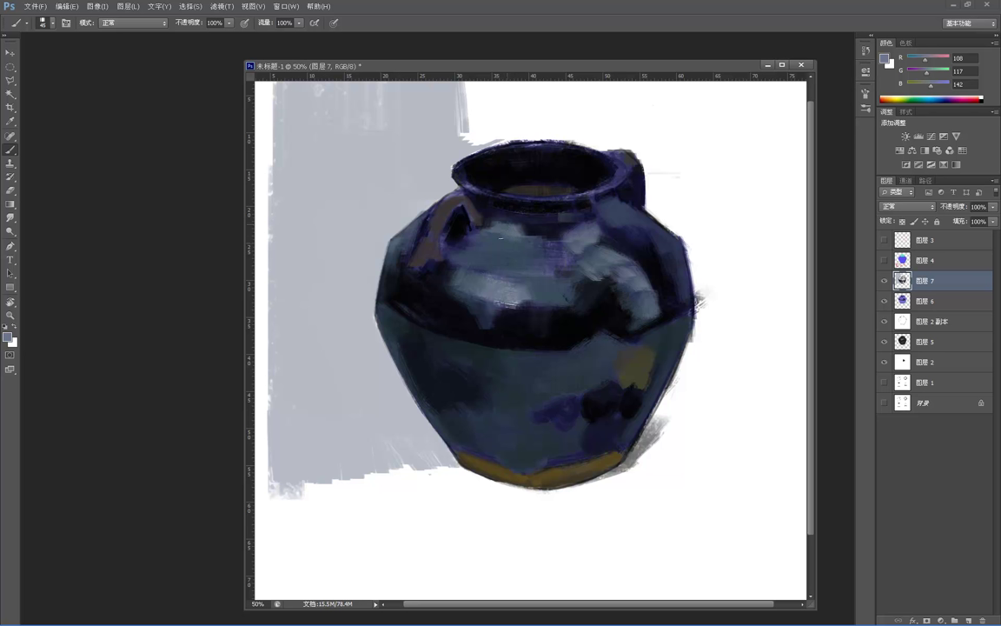
{"action": "mouse_move", "coordinate": [522, 247]}
{"action": "left_mouse_down"}
{"action": "mouse_move", "coordinate": [501, 244]}
{"action": "mouse_move", "coordinate": [521, 245]}
{"action": "left_mouse_up"}
Darken the purple area between the upper shoulder highlights with sampled dark blues, RGB 12, 13, 24 and 14, 15, 25.
{"action": "left_click", "coordinate": [537, 231], "text": "alt"}
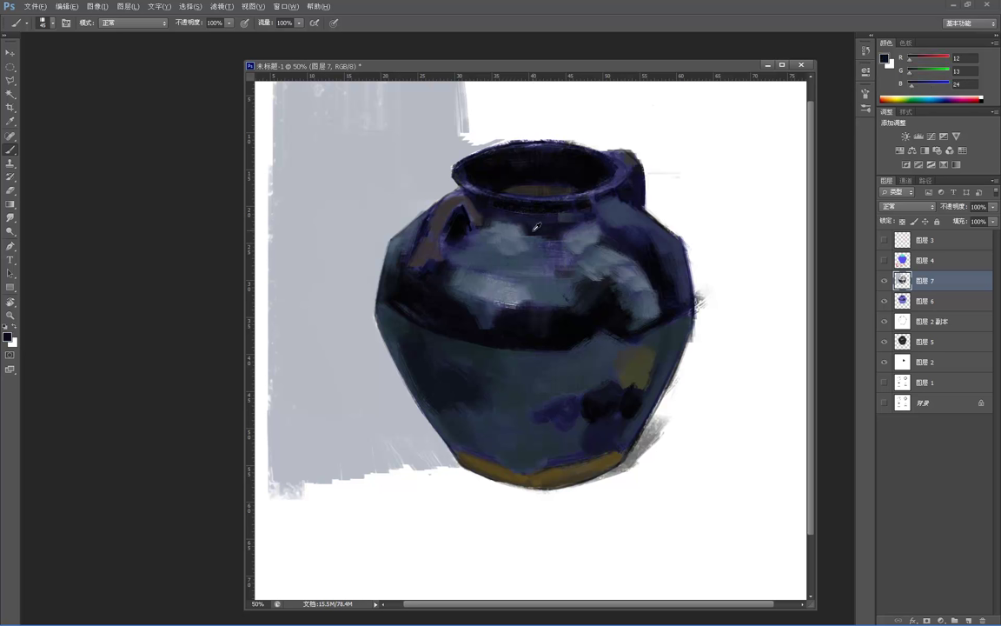
{"action": "mouse_move", "coordinate": [461, 229]}
{"action": "left_mouse_down"}
{"action": "mouse_move", "coordinate": [440, 230]}
{"action": "mouse_move", "coordinate": [428, 218]}
{"action": "mouse_move", "coordinate": [421, 226]}
{"action": "mouse_move", "coordinate": [422, 210]}
{"action": "mouse_move", "coordinate": [471, 232]}
{"action": "left_mouse_up"}
{"action": "left_click", "coordinate": [465, 248], "text": "alt"}
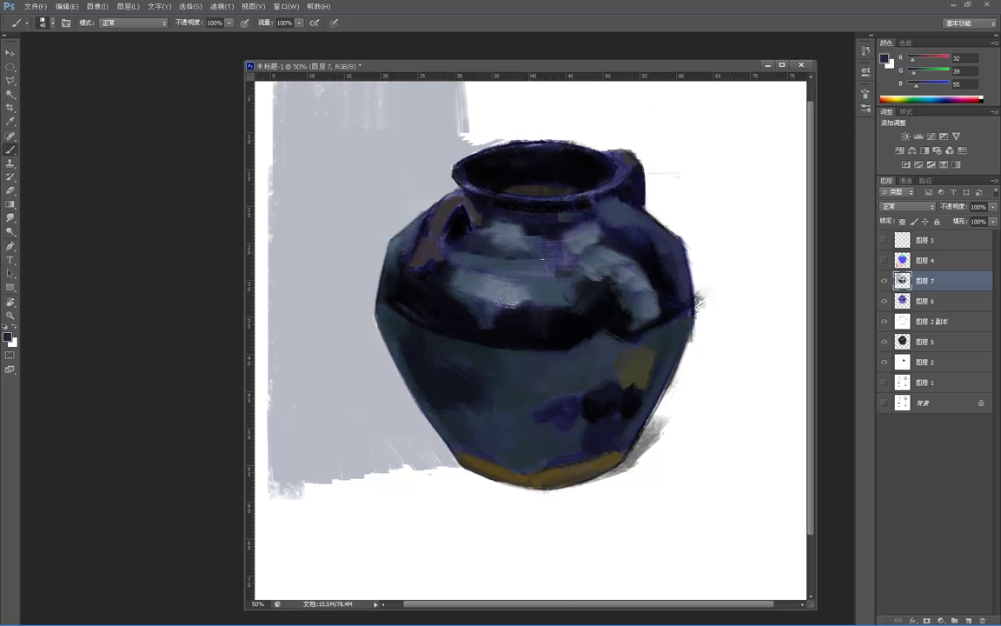
{"action": "left_click", "coordinate": [547, 232], "text": "alt"}
{"action": "mouse_move", "coordinate": [508, 218]}
{"action": "left_mouse_down"}
{"action": "mouse_move", "coordinate": [484, 228]}
{"action": "mouse_move", "coordinate": [517, 232]}
{"action": "left_mouse_up"}
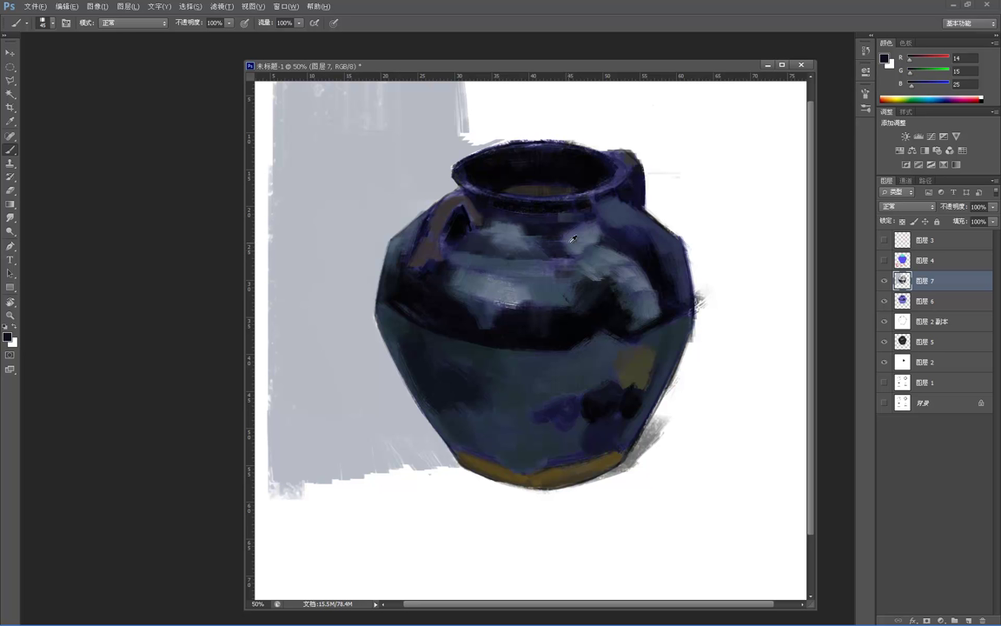
{"action": "left_click", "coordinate": [516, 217], "text": "alt"}
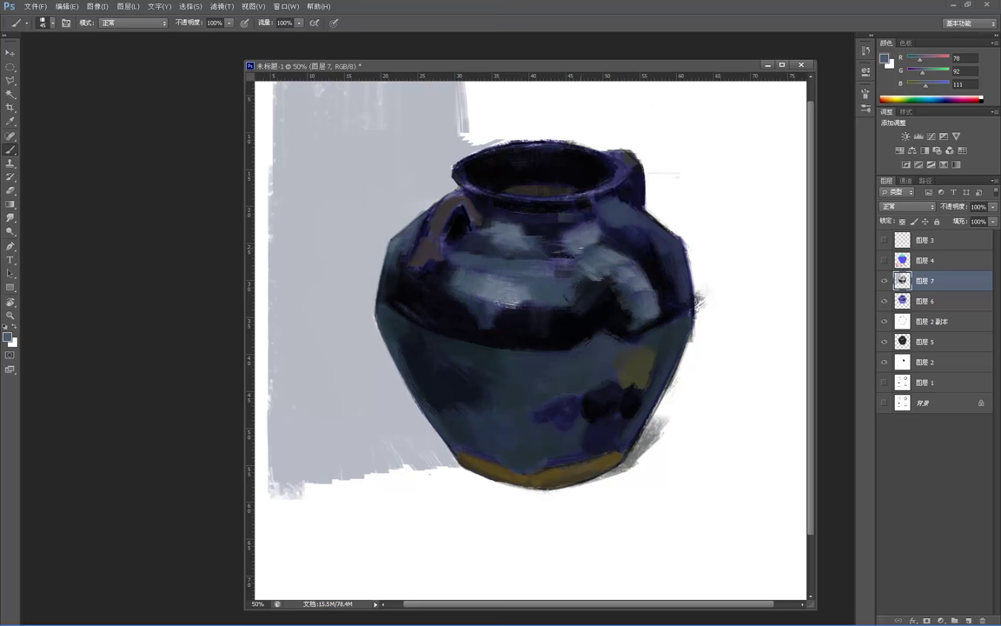
Deepen the dark area between the shoulder highlights on the right with sampled near-black, RGB 8, 8, 14.
{"action": "key", "text": "z"}
{"action": "left_click", "coordinate": [621, 255], "text": "alt"}
{"action": "left_click", "coordinate": [621, 254], "text": "alt"}
{"action": "left_click", "coordinate": [622, 255], "text": "alt"}
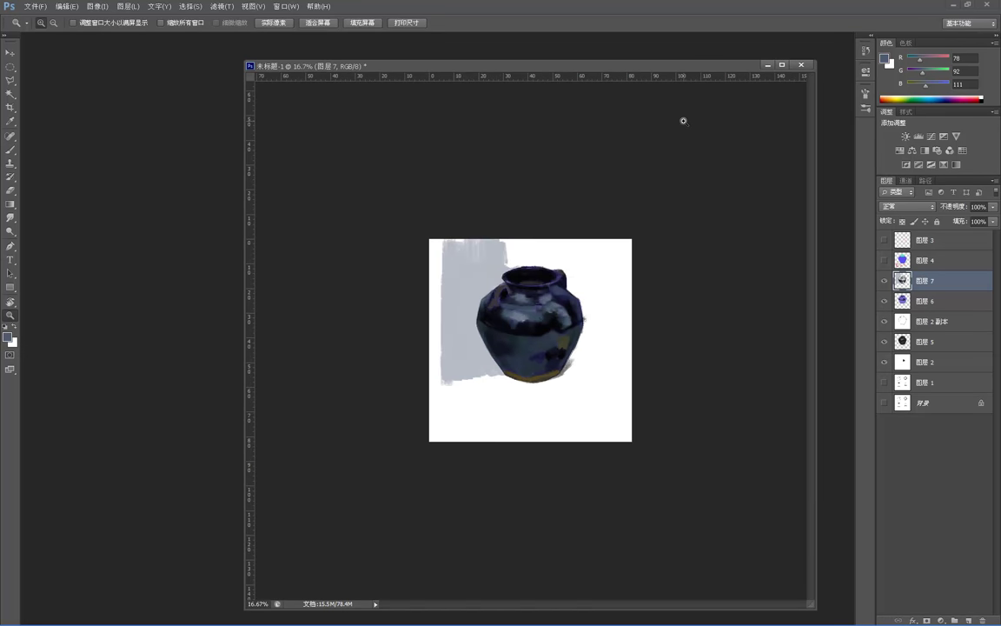
{"action": "left_click", "coordinate": [574, 304]}
{"action": "left_click", "coordinate": [575, 308]}
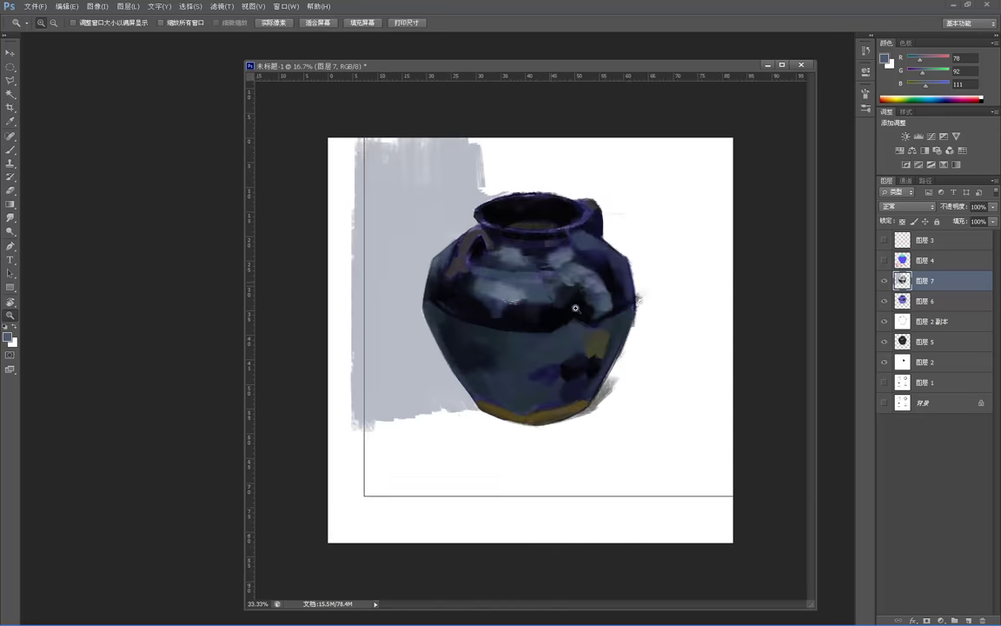
{"action": "left_click", "coordinate": [575, 308]}
{"action": "key", "text": "b"}
{"action": "left_click", "coordinate": [586, 316], "text": "alt"}
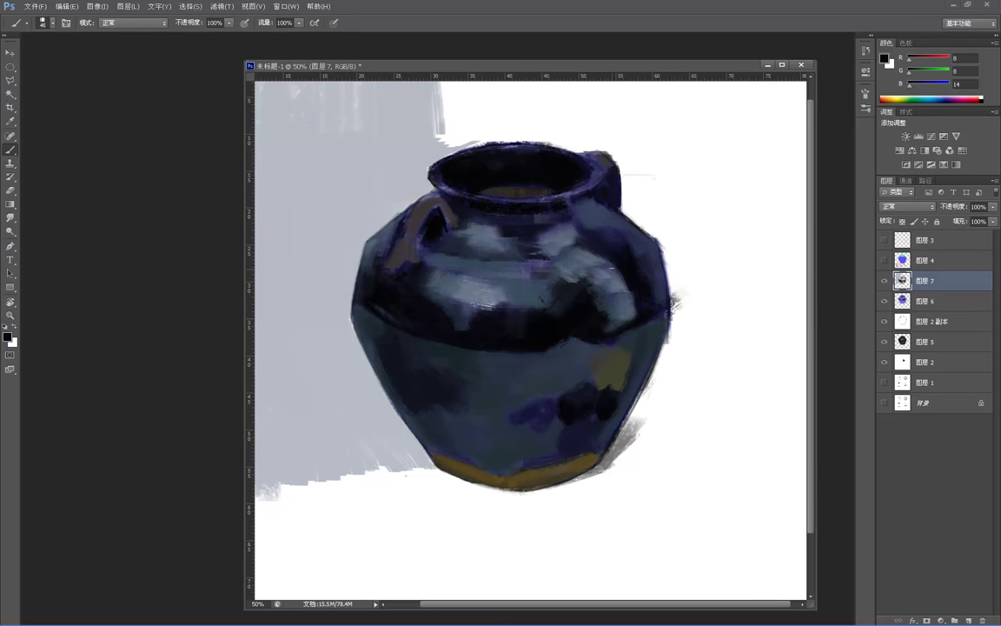
{"action": "key", "text": "alt"}
{"action": "left_click", "coordinate": [7, 336]}
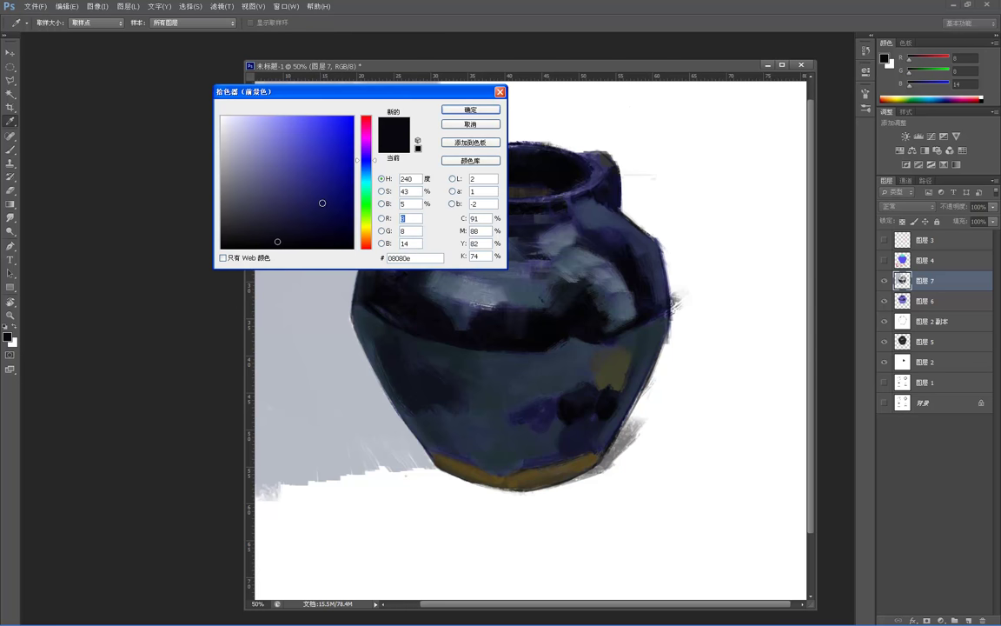
{"action": "left_click", "coordinate": [463, 126]}
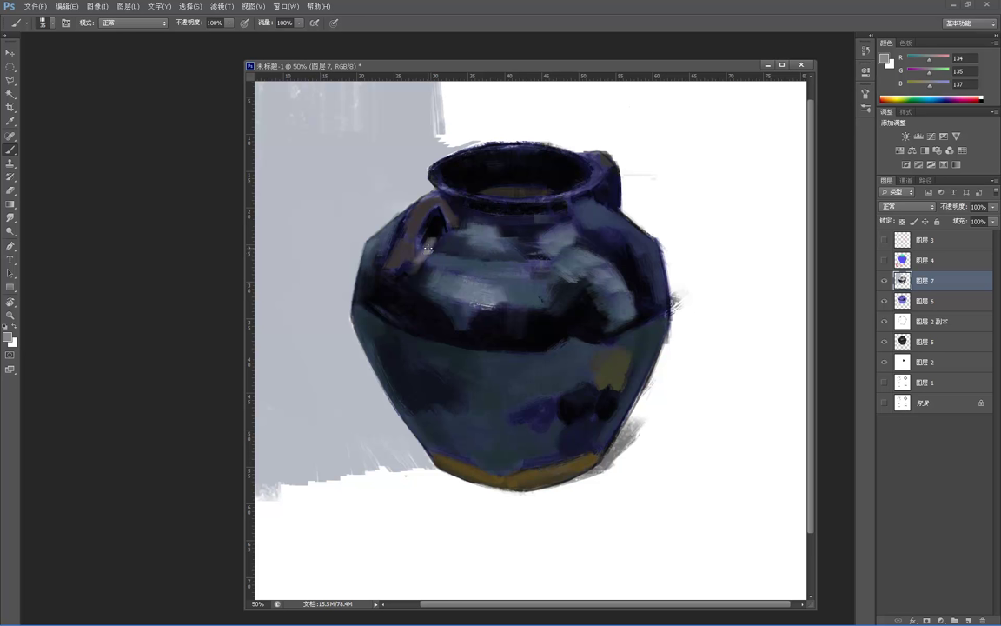
Paint the left handle's lower end with greys, RGB 134, 135, 137 and 69, 70, 84, and touch up the left shoulder with teal, RGB 30, 57, 66.
{"action": "left_click", "coordinate": [429, 249], "text": "alt"}
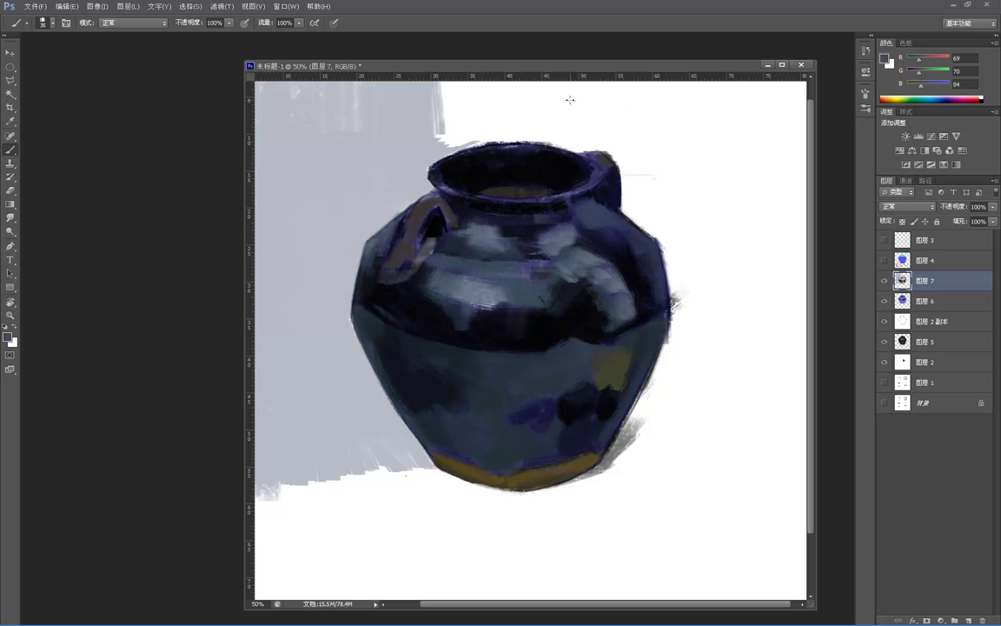
{"action": "left_click", "coordinate": [374, 249], "text": "alt"}
{"action": "key", "text": "z"}
{"action": "left_click", "coordinate": [558, 215], "text": "alt"}
{"action": "left_click", "coordinate": [551, 216], "text": "alt"}
{"action": "left_click", "coordinate": [518, 229], "text": "alt"}
{"action": "left_click", "coordinate": [532, 240]}
{"action": "left_click", "coordinate": [527, 235]}
{"action": "key", "text": "b"}
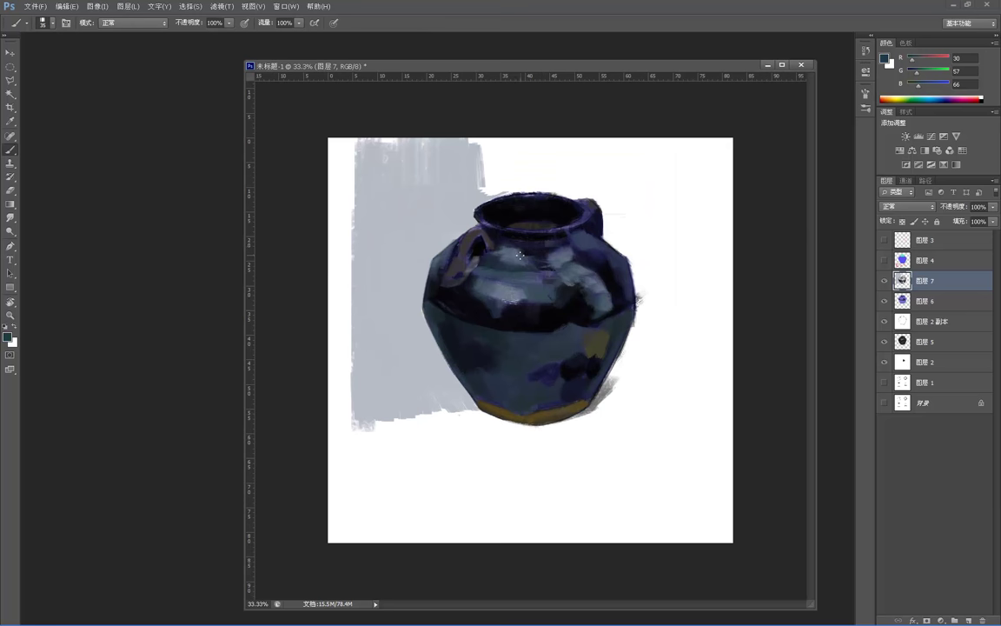
Darken the inside of the right handle with sampled near-black, RGB 4, 4, 11.
{"action": "key", "text": "z"}
{"action": "left_click", "coordinate": [509, 233]}
{"action": "left_click", "coordinate": [534, 232], "text": "alt"}
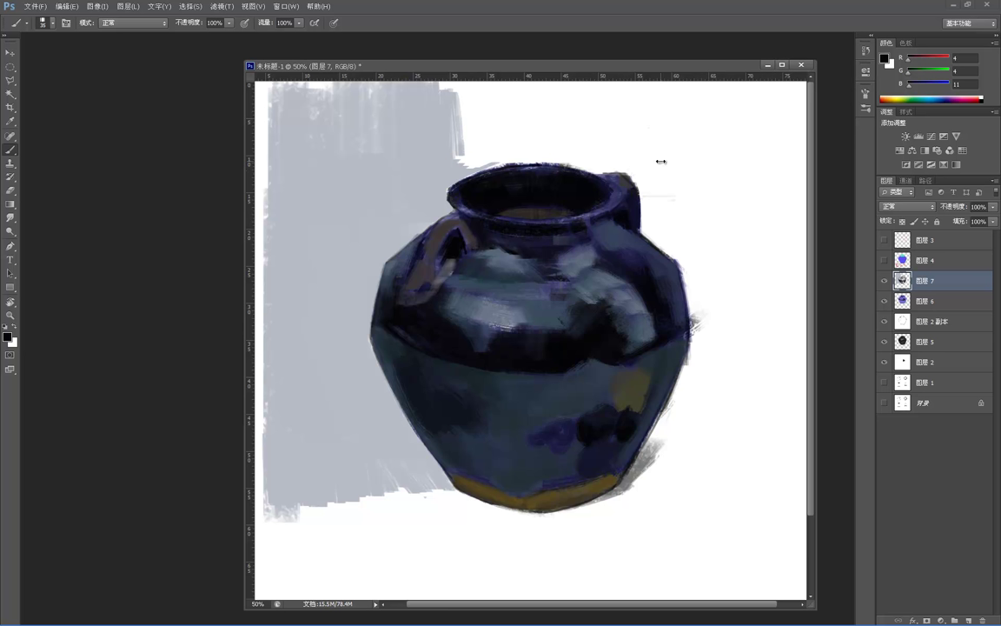
{"action": "left_click", "coordinate": [622, 183], "text": "alt"}
{"action": "left_click", "coordinate": [629, 216], "text": "alt"}
{"action": "left_click_drag", "start_coordinate": [629, 215], "coordinate": [631, 192]}
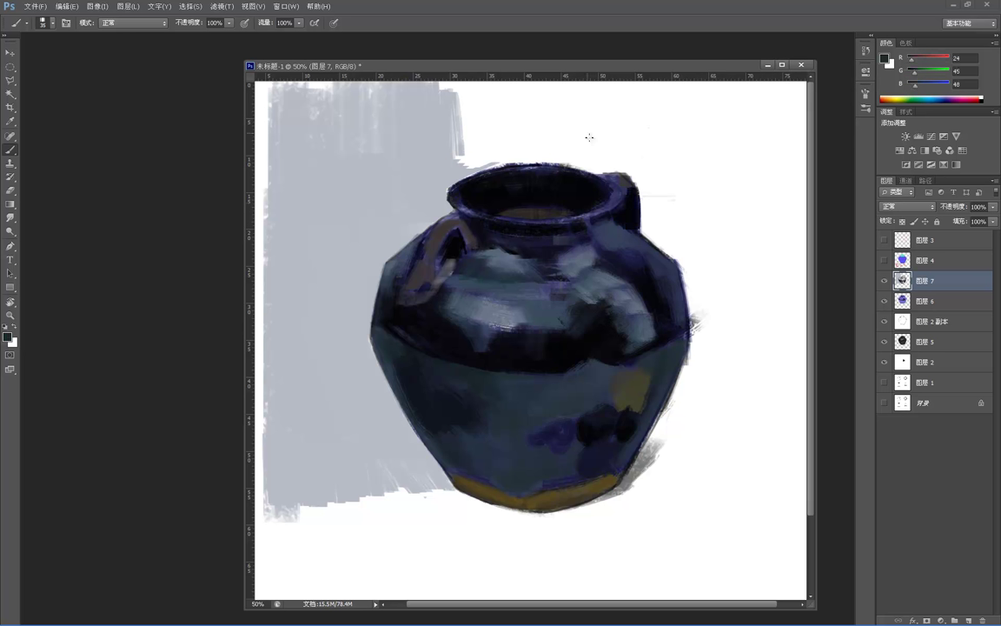
Shade the right side of the rim and its lower edge with dark teal, RGB 24, 45, 48, and near-black, RGB 5, 5, 9.
{"action": "left_click", "coordinate": [602, 182], "text": "alt"}
{"action": "left_click", "coordinate": [598, 192], "text": "alt"}
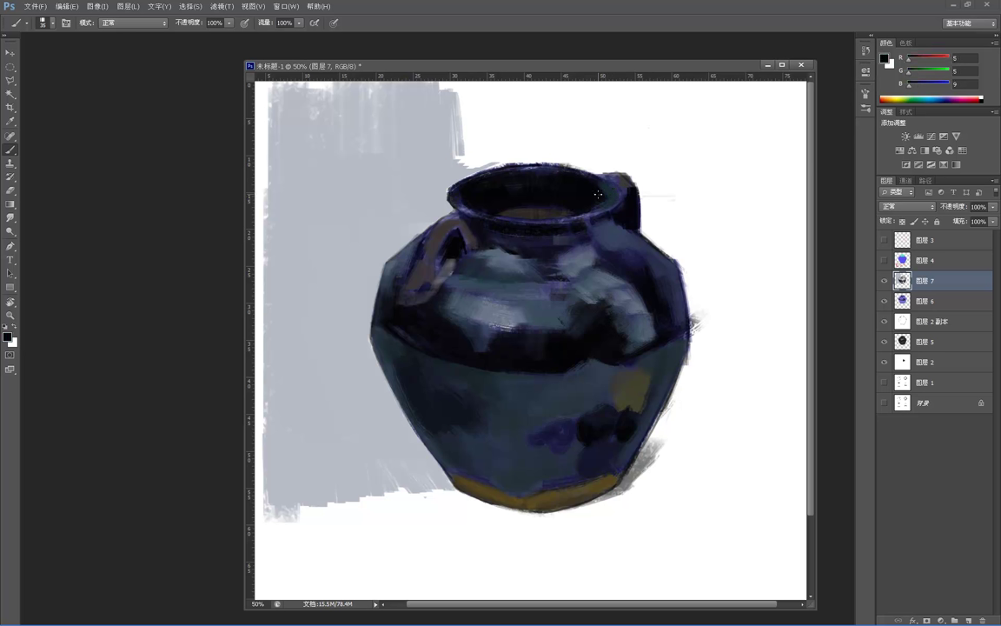
{"action": "left_click_drag", "start_coordinate": [533, 223], "coordinate": [588, 209]}
Extend the light grey background above the jar mouth to the right handle with sampled grey, RGB 182, 187, 197.
{"action": "left_click", "coordinate": [440, 128], "text": "alt"}
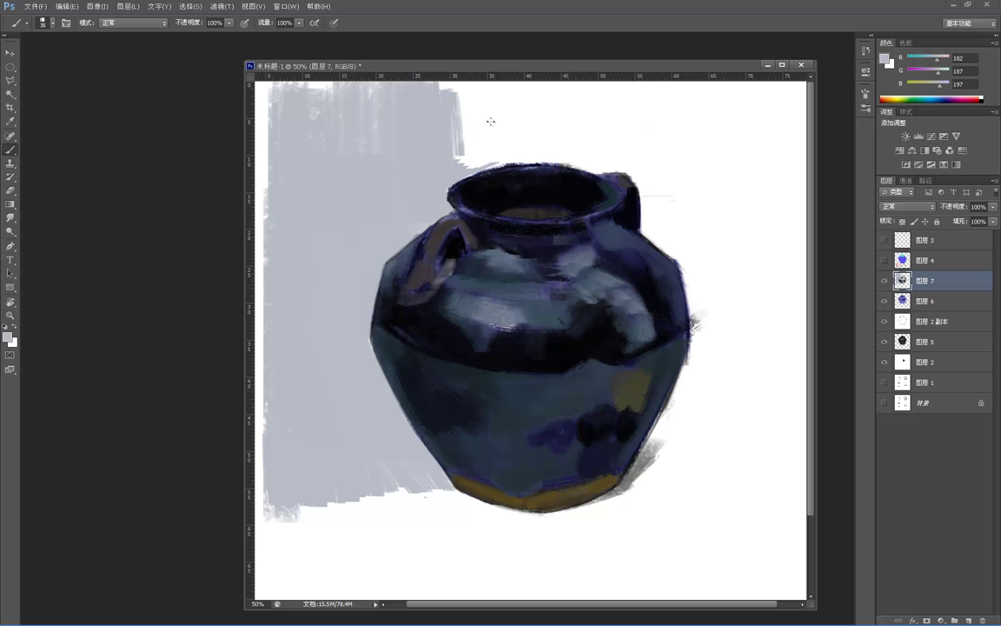
{"action": "mouse_move", "coordinate": [483, 116]}
{"action": "left_mouse_down"}
{"action": "mouse_move", "coordinate": [459, 140]}
{"action": "mouse_move", "coordinate": [462, 156]}
{"action": "mouse_move", "coordinate": [491, 162]}
{"action": "mouse_move", "coordinate": [511, 93]}
{"action": "mouse_move", "coordinate": [515, 104]}
{"action": "mouse_move", "coordinate": [526, 90]}
{"action": "mouse_move", "coordinate": [542, 141]}
{"action": "mouse_move", "coordinate": [579, 110]}
{"action": "mouse_move", "coordinate": [595, 128]}
{"action": "mouse_move", "coordinate": [612, 104]}
{"action": "mouse_move", "coordinate": [560, 91]}
{"action": "mouse_move", "coordinate": [555, 128]}
{"action": "mouse_move", "coordinate": [512, 103]}
{"action": "mouse_move", "coordinate": [568, 95]}
{"action": "mouse_move", "coordinate": [558, 135]}
{"action": "mouse_move", "coordinate": [534, 103]}
{"action": "mouse_move", "coordinate": [526, 150]}
{"action": "mouse_move", "coordinate": [453, 159]}
{"action": "mouse_move", "coordinate": [486, 88]}
{"action": "mouse_move", "coordinate": [514, 133]}
{"action": "mouse_move", "coordinate": [465, 156]}
{"action": "mouse_move", "coordinate": [468, 166]}
{"action": "mouse_move", "coordinate": [475, 140]}
{"action": "mouse_move", "coordinate": [518, 147]}
{"action": "mouse_move", "coordinate": [464, 170]}
{"action": "mouse_move", "coordinate": [612, 156]}
{"action": "left_mouse_up"}
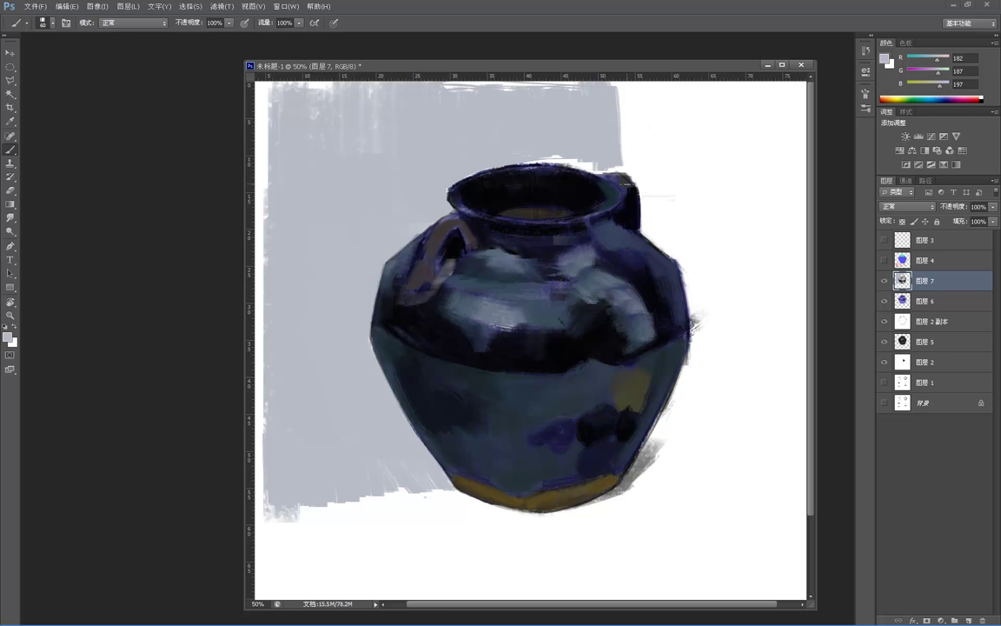
Shade the right shoulder and its outer edge with dark teal, RGB 25, 45, 50, near-black, RGB 6, 6, 9, and muted blue, RGB 52, 64, 90.
{"action": "left_click", "coordinate": [612, 220], "text": "alt"}
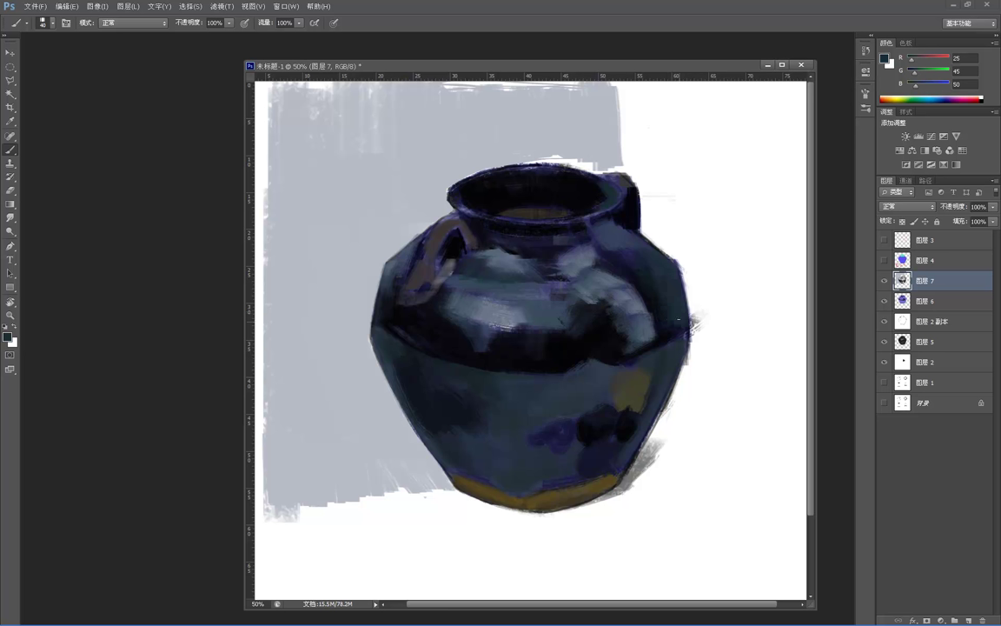
{"action": "left_click", "coordinate": [663, 298], "text": "alt"}
{"action": "left_click", "coordinate": [667, 324], "text": "alt"}
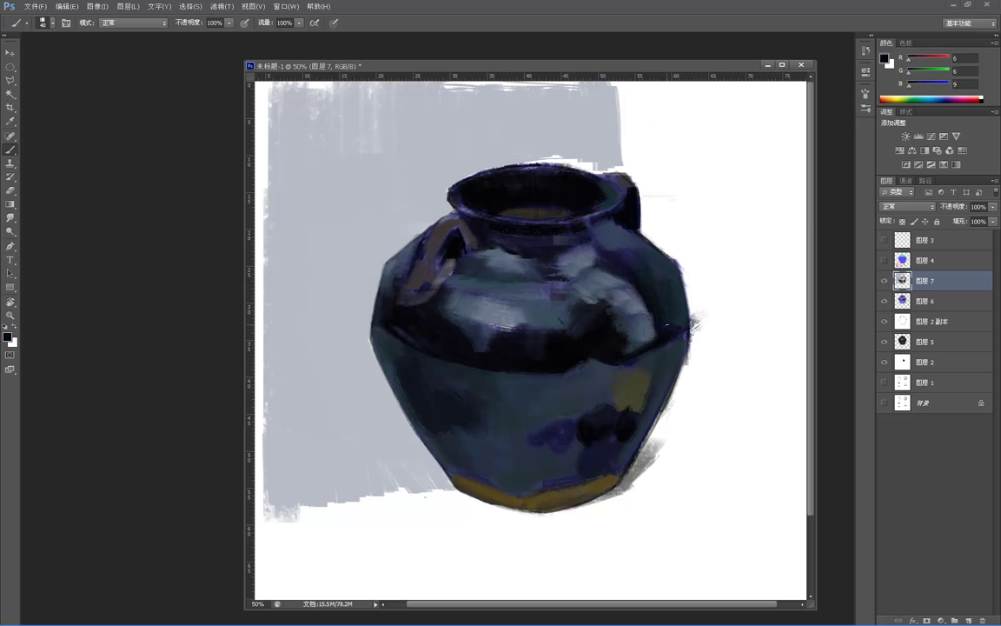
{"action": "left_click", "coordinate": [674, 311], "text": "alt"}
{"action": "left_click", "coordinate": [620, 234], "text": "alt"}
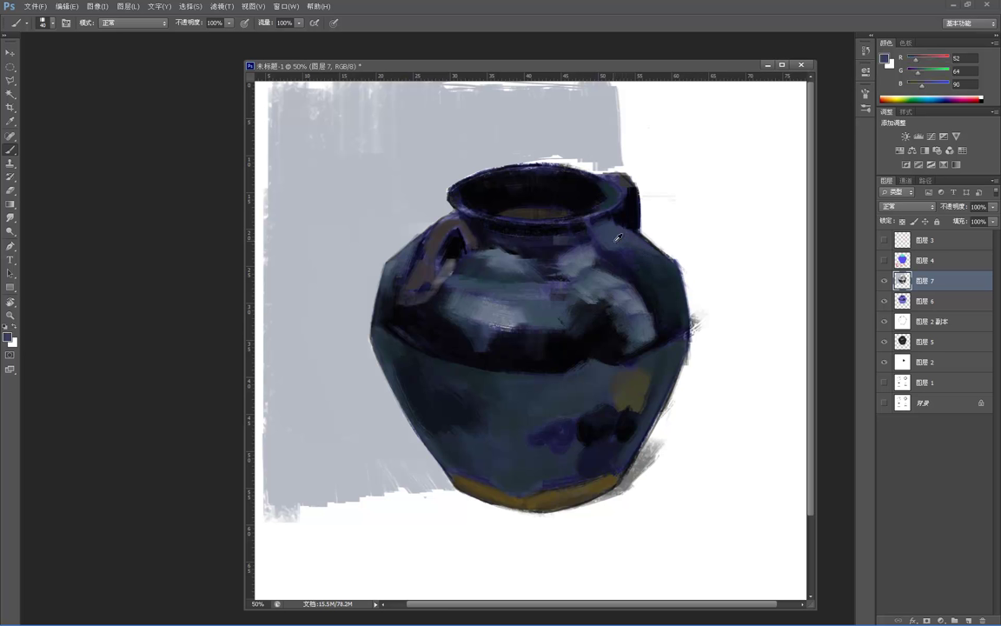
Merge the layers 图层 7, 图层 6, 图层 2 副本 and 图层 5 into one.
{"action": "key", "text": "z"}
{"action": "left_click", "coordinate": [653, 212], "text": "alt"}
{"action": "left_click", "coordinate": [629, 192], "text": "alt"}
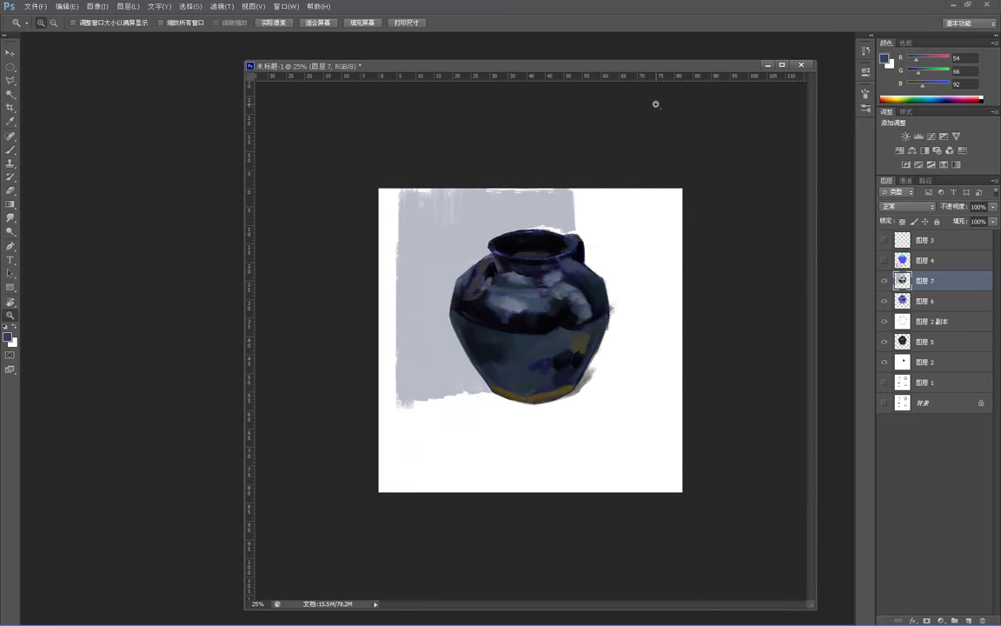
{"action": "left_click", "coordinate": [606, 271]}
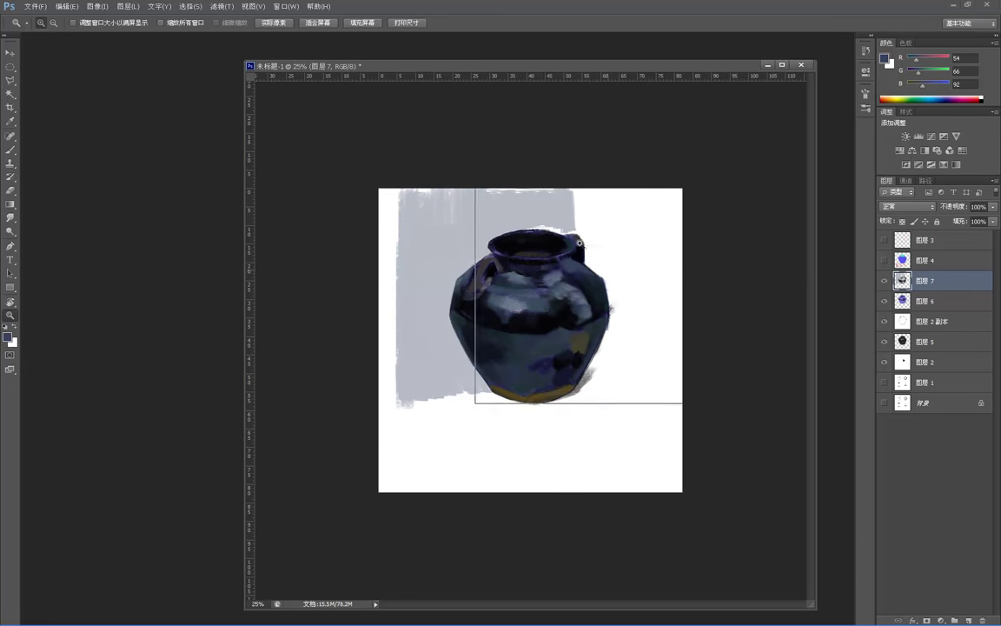
{"action": "left_click", "coordinate": [591, 244]}
{"action": "key", "text": "r"}
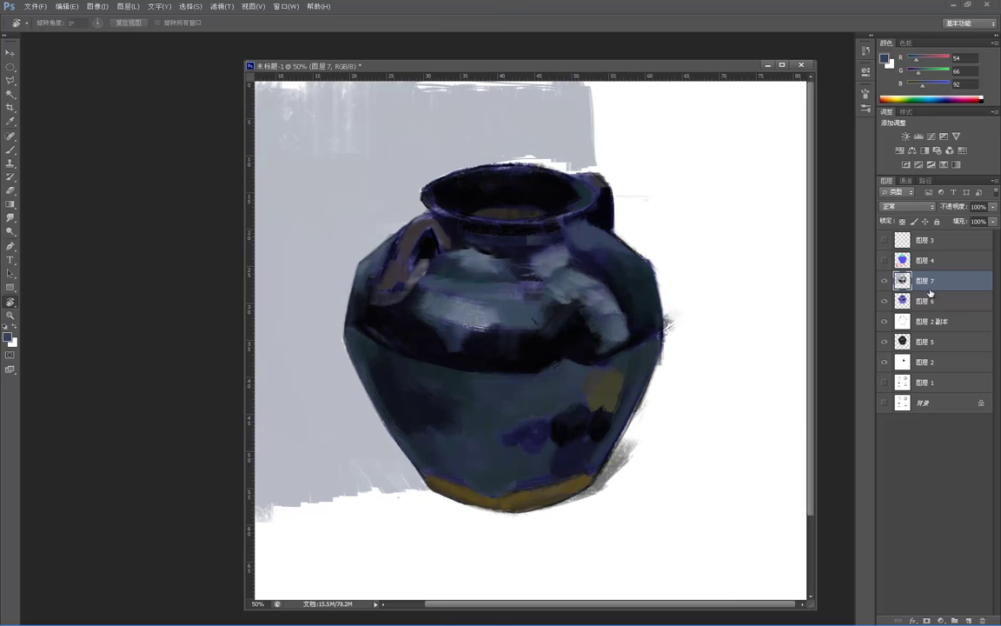
{"action": "left_click", "coordinate": [933, 340], "text": "shift"}
{"action": "key", "text": "ctrl+e"}
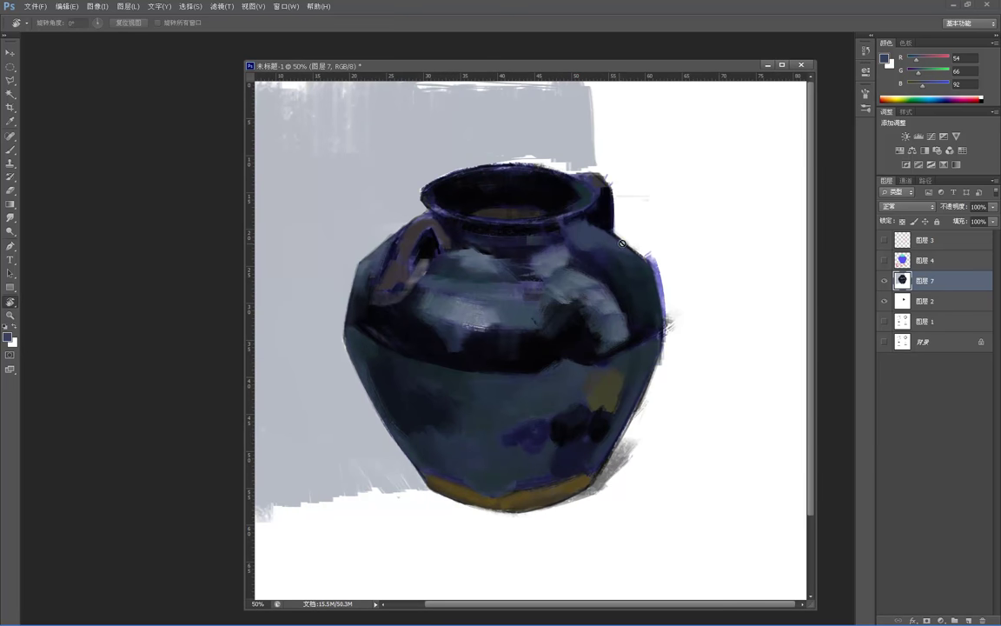
Switch to the Smudge tool and enlarge its brush for blending the jar.
{"action": "key", "text": "b"}
{"action": "left_click", "coordinate": [580, 134], "text": "alt"}
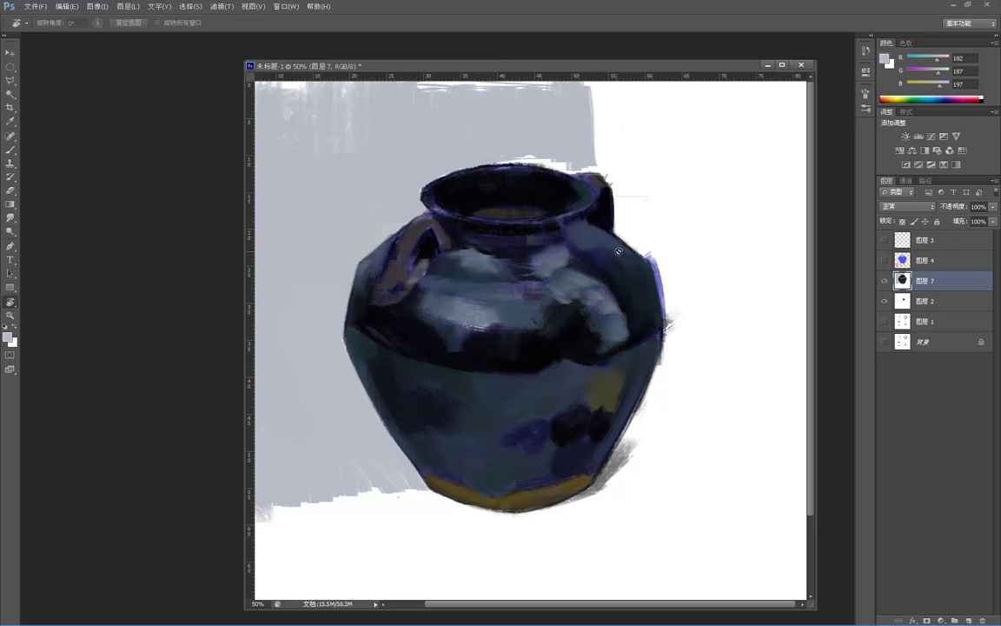
{"action": "right_click", "coordinate": [10, 217]}
{"action": "left_click", "coordinate": [43, 218]}
{"action": "key", "text": "bracketright"}
{"action": "key", "text": "bracketright"}
{"action": "key", "text": "bracketright"}
{"action": "key", "text": "bracketright"}
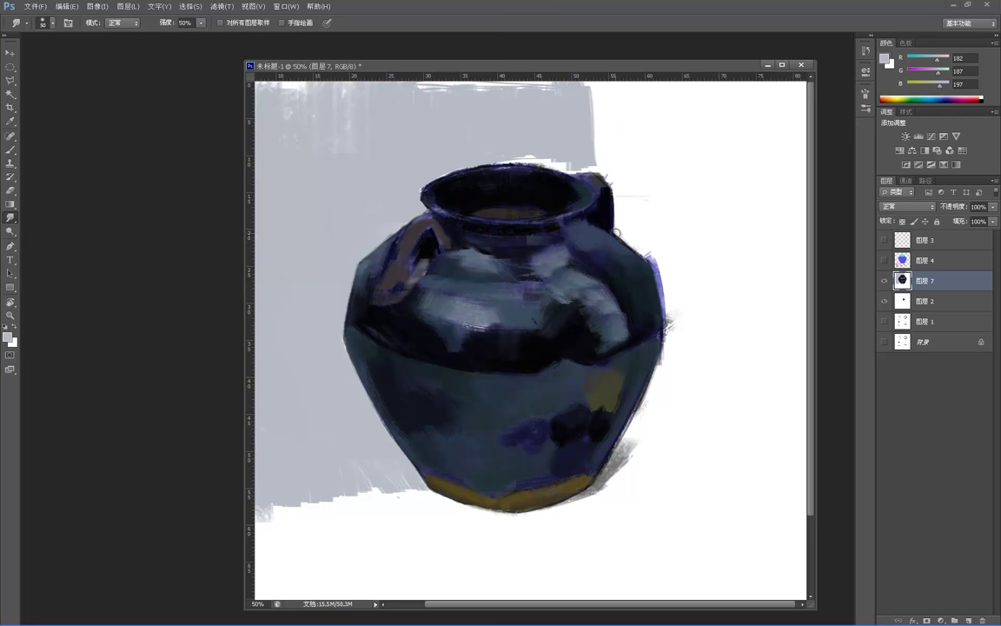
Refine the dark area below the left shoulder highlight with a 25 px hard round brush in near-black, RGB 9, 9, 15 and 10, 10, 18.
{"action": "key", "text": "z"}
{"action": "left_click", "coordinate": [611, 192], "text": "alt"}
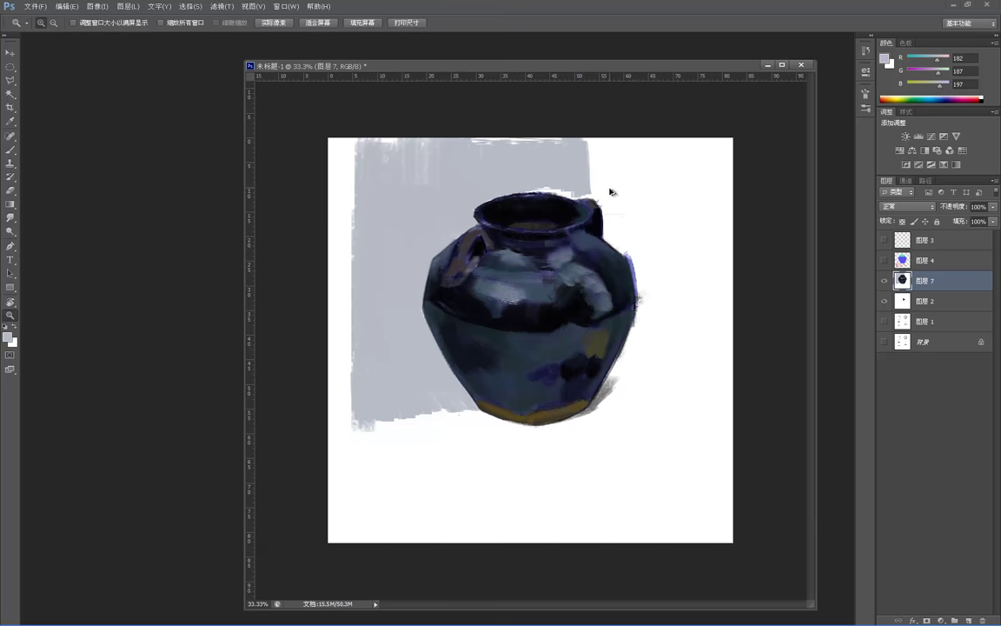
{"action": "left_click", "coordinate": [527, 303], "text": "alt"}
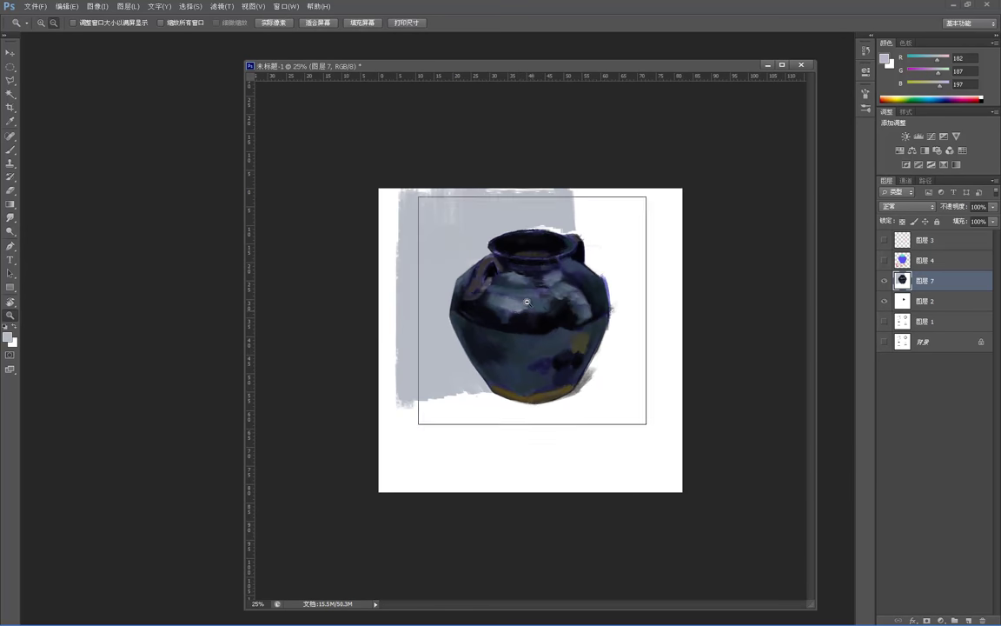
{"action": "left_click", "coordinate": [527, 303], "text": "alt"}
{"action": "left_click", "coordinate": [470, 271]}
{"action": "left_click", "coordinate": [494, 291]}
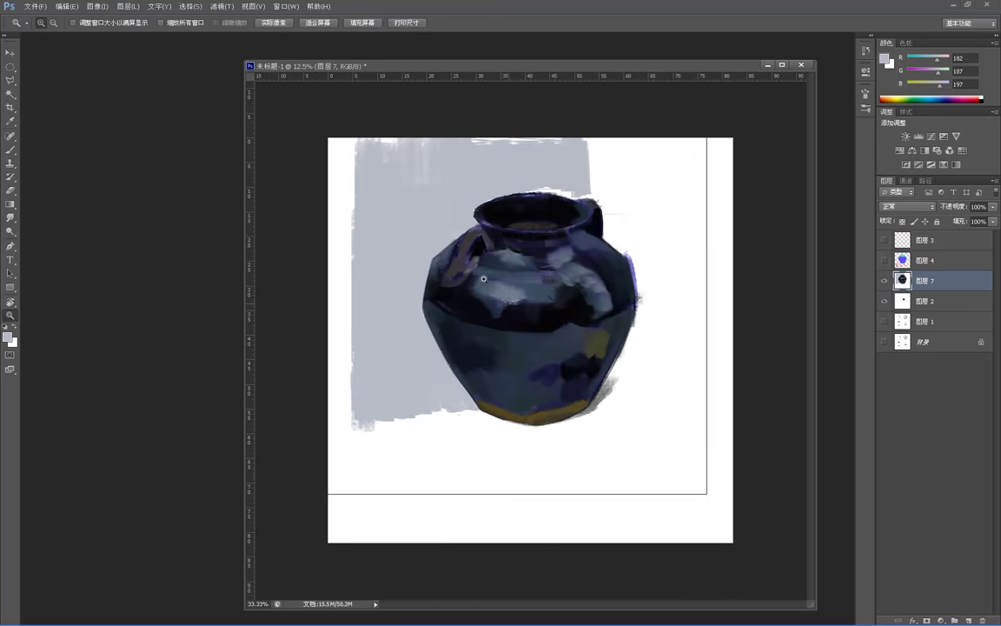
{"action": "left_click", "coordinate": [494, 292]}
{"action": "key", "text": "b"}
{"action": "left_click", "coordinate": [475, 324], "text": "alt"}
{"action": "right_click", "coordinate": [472, 325]}
{"action": "left_click", "coordinate": [487, 380]}
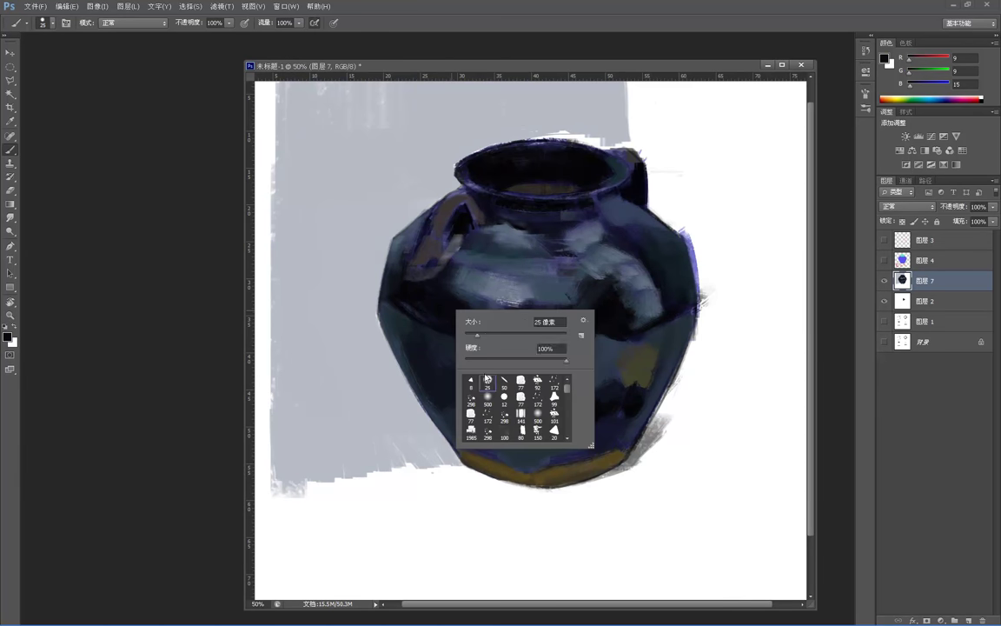
{"action": "left_click", "coordinate": [475, 301]}
{"action": "left_click", "coordinate": [472, 313], "text": "alt"}
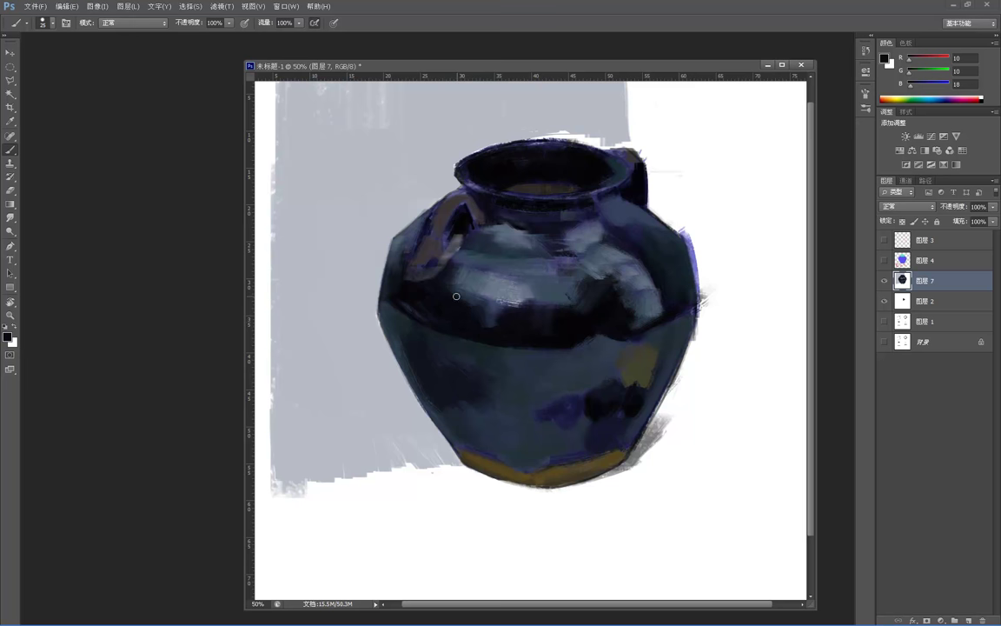
Blend the upper shoulder highlights into the neck with sampled tones, reducing the brush to 15 px and picking blue-grey, RGB 44, 48, 66.
{"action": "left_click", "coordinate": [489, 261], "text": "alt"}
{"action": "left_click", "coordinate": [490, 256], "text": "alt"}
{"action": "left_click", "coordinate": [493, 249], "text": "ctrl"}
{"action": "left_click", "coordinate": [495, 247], "text": "ctrl"}
{"action": "left_click", "coordinate": [555, 221], "text": "alt"}
{"action": "key", "text": "bracketleft"}
{"action": "key", "text": "bracketleft"}
{"action": "left_click", "coordinate": [567, 232], "text": "alt"}
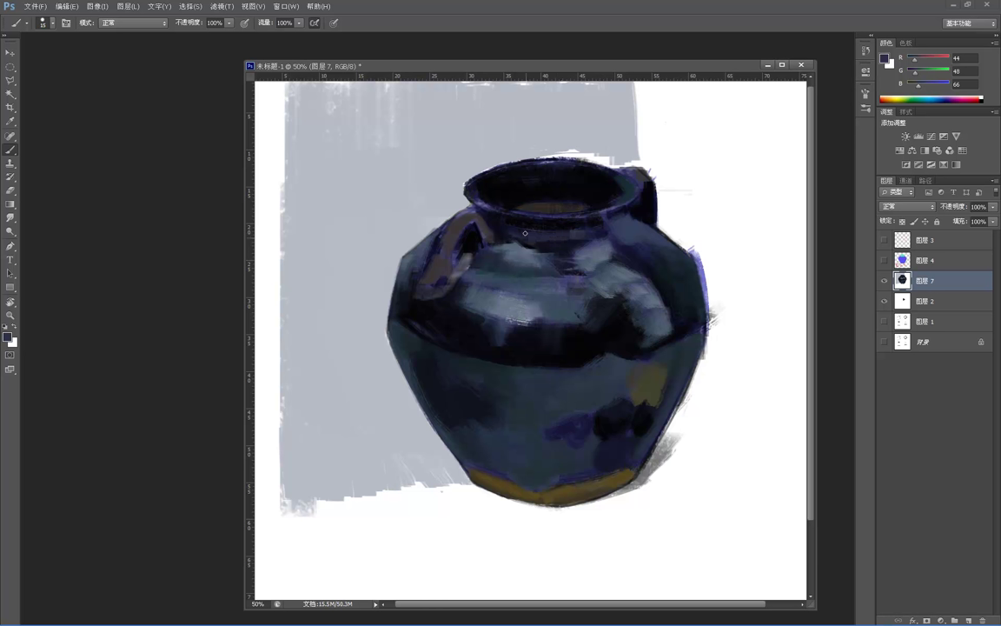
Darken the neck band below the rim with near-black, RGB 6, 6, 10.
{"action": "key", "text": "h"}
{"action": "left_click_drag", "start_coordinate": [510, 231], "coordinate": [527, 229]}
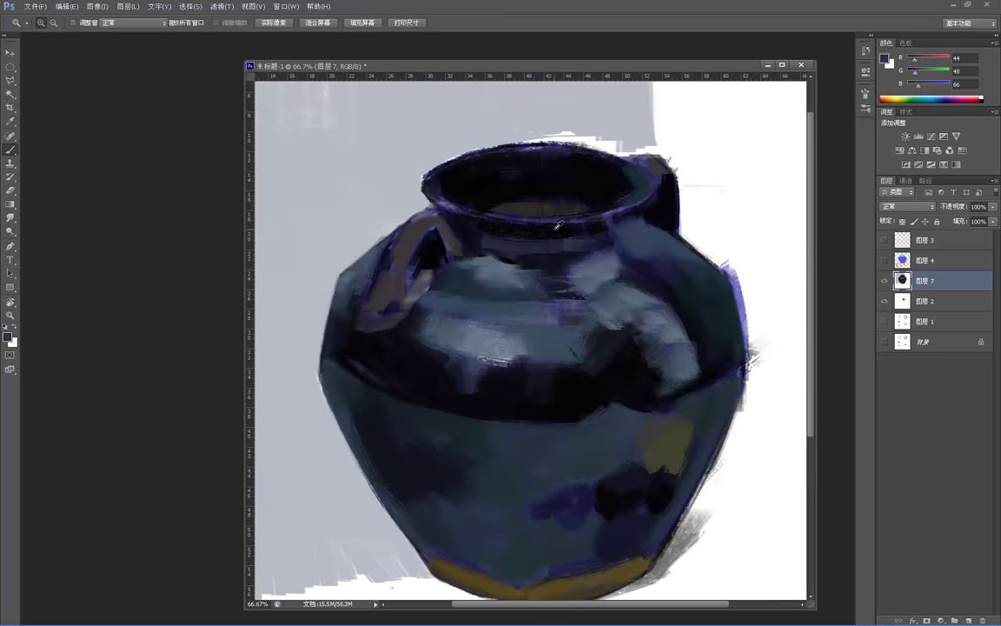
{"action": "key", "text": "b"}
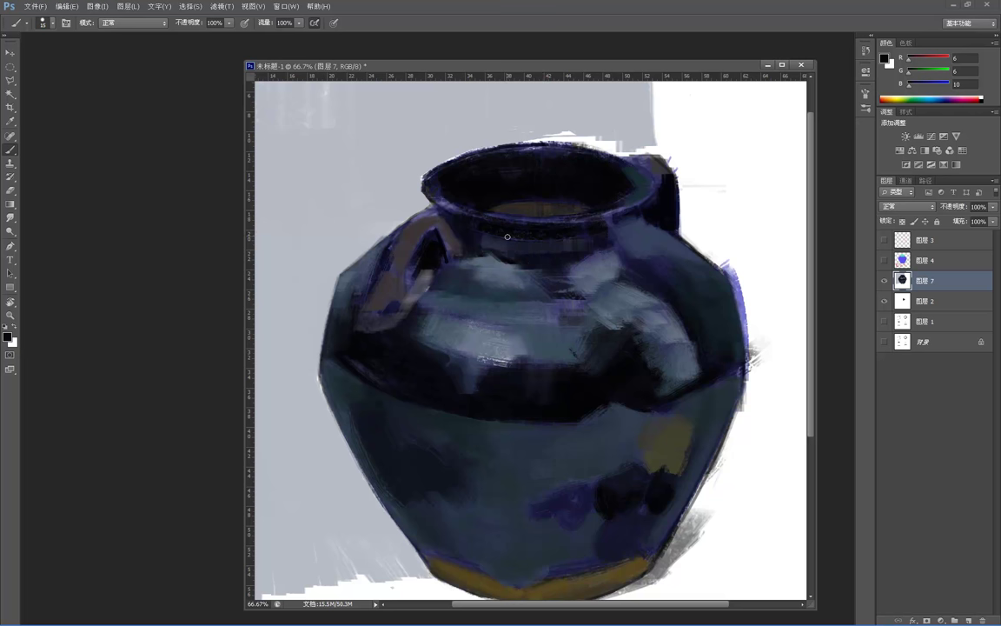
Shade the right end of the neck under the rim with sampled dark blue, RGB 18, 18, 36.
{"action": "key", "text": "z"}
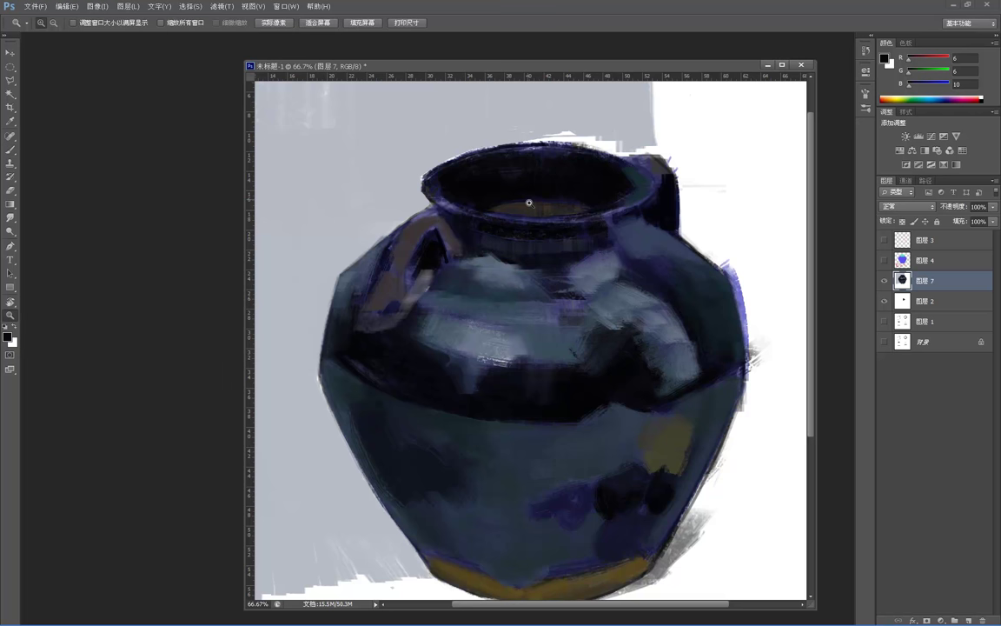
{"action": "left_click", "coordinate": [527, 174], "text": "alt"}
{"action": "left_click", "coordinate": [527, 172], "text": "alt"}
{"action": "left_click", "coordinate": [525, 164], "text": "alt"}
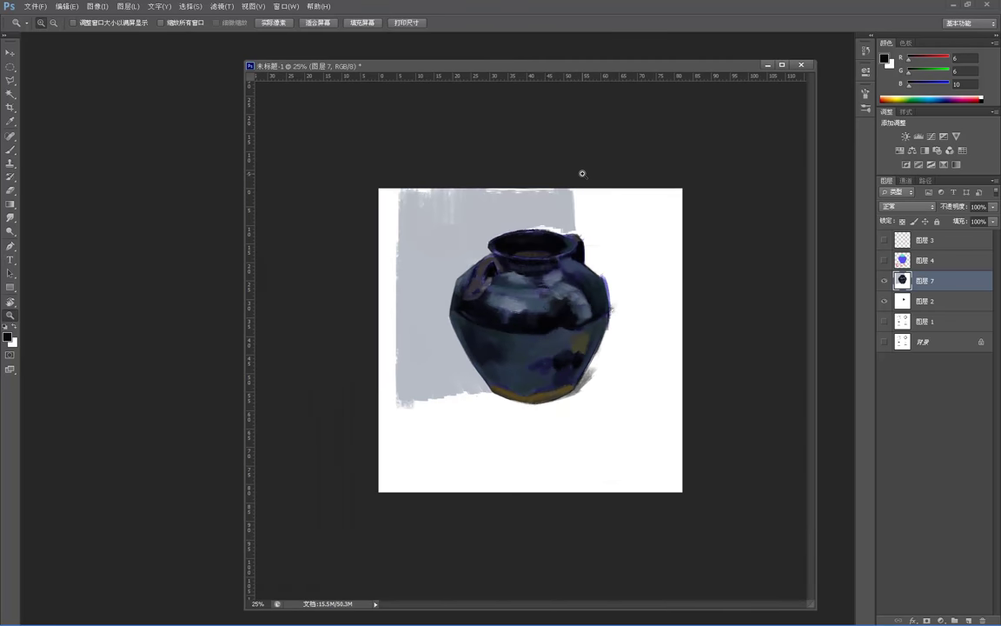
{"action": "left_click", "coordinate": [532, 224]}
{"action": "left_click", "coordinate": [525, 201]}
{"action": "left_click", "coordinate": [523, 184]}
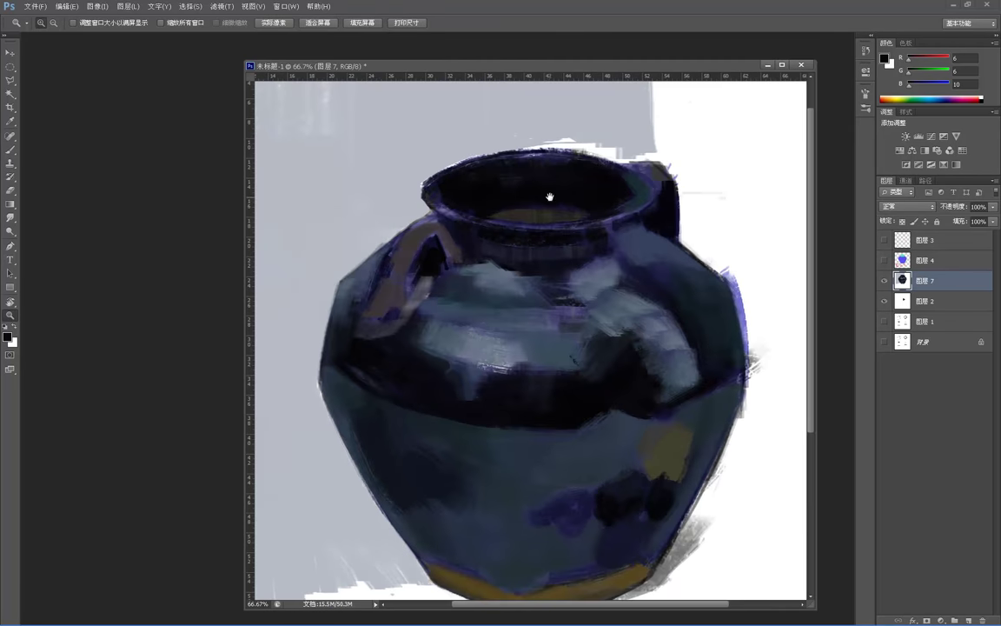
{"action": "key", "text": "b"}
{"action": "left_click", "coordinate": [616, 241], "text": "alt"}
{"action": "left_click", "coordinate": [614, 241], "text": "alt"}
{"action": "left_click_drag", "start_coordinate": [613, 241], "coordinate": [610, 236]}
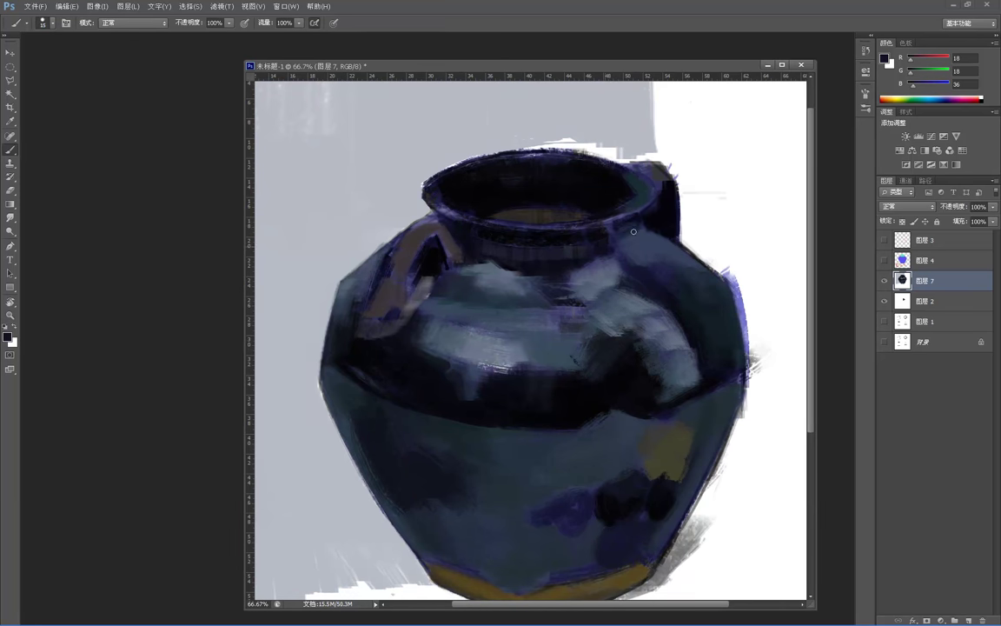
Touch up the right side of the rim next to the handle with sampled blue-purple, RGB 52, 52, 79.
{"action": "left_click", "coordinate": [643, 226], "text": "alt"}
{"action": "left_click", "coordinate": [658, 188], "text": "alt"}
{"action": "key", "text": "z"}
{"action": "left_click", "coordinate": [653, 202], "text": "alt"}
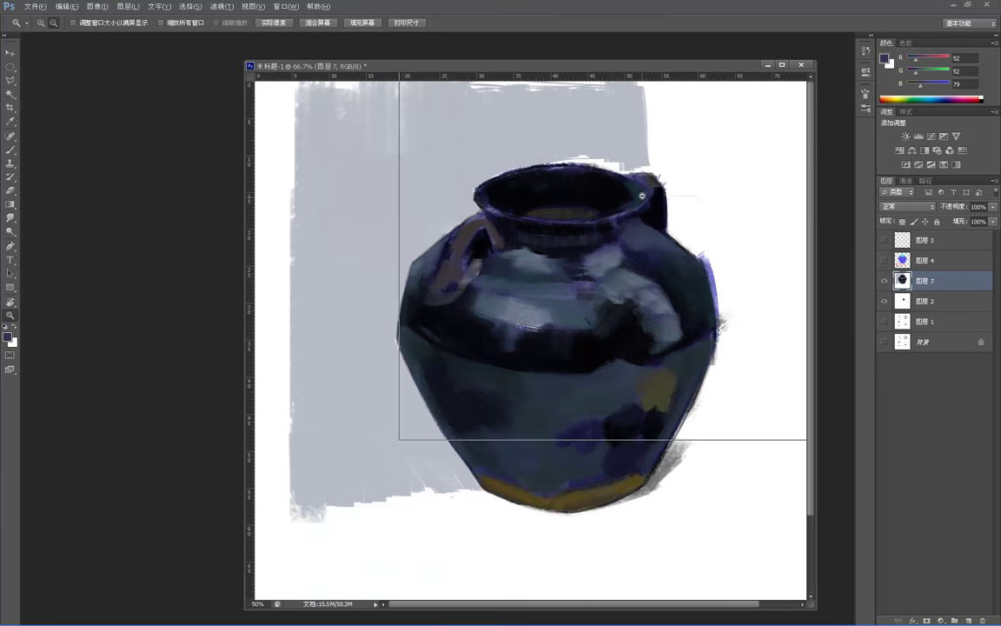
{"action": "left_click", "coordinate": [645, 197], "text": "alt"}
{"action": "left_click", "coordinate": [621, 95], "text": "alt"}
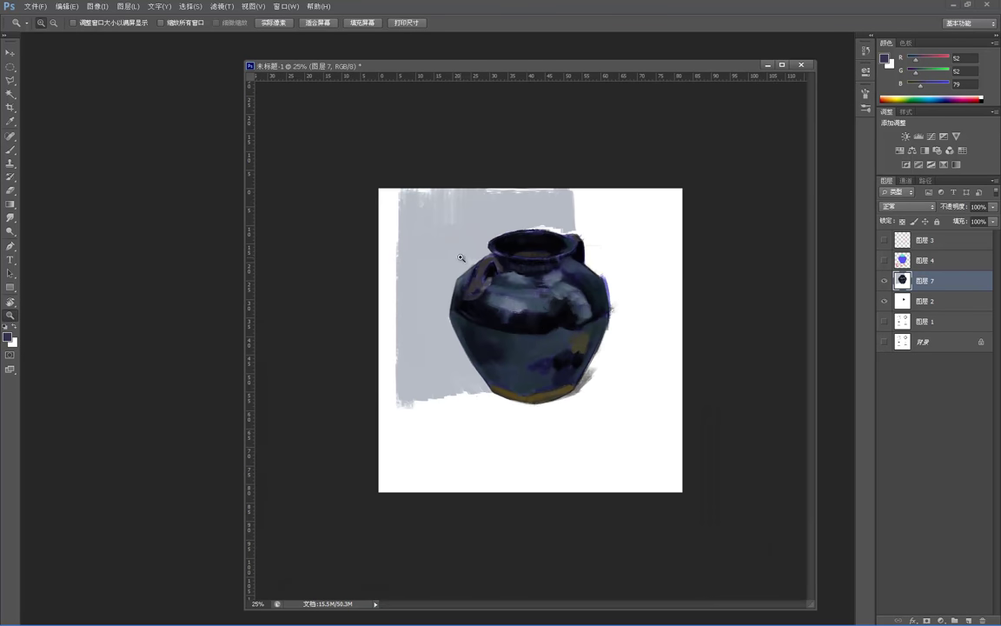
Repaint the right shoulder highlight with sampled blue-grey, RGB 77, 88, 108, using the 15 px brush.
{"action": "left_click", "coordinate": [590, 299]}
{"action": "left_click", "coordinate": [590, 299]}
{"action": "left_click", "coordinate": [589, 298]}
{"action": "key", "text": "b"}
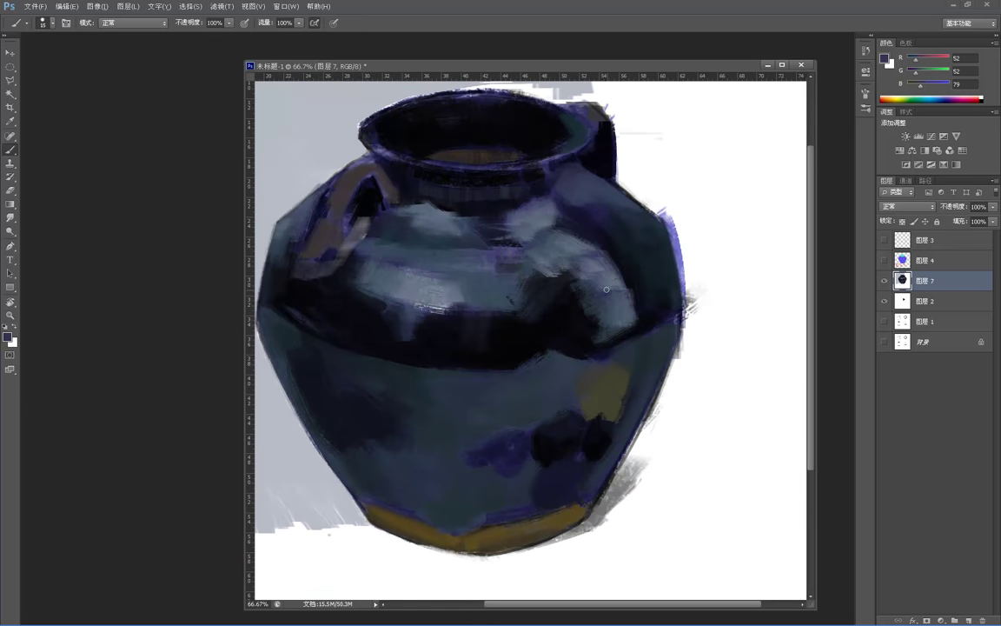
{"action": "left_click", "coordinate": [613, 284], "text": "alt"}
{"action": "left_click_drag", "start_coordinate": [615, 286], "coordinate": [591, 301]}
{"action": "left_click", "coordinate": [601, 291], "text": "alt"}
{"action": "mouse_move", "coordinate": [626, 289]}
{"action": "left_mouse_down"}
{"action": "mouse_move", "coordinate": [563, 258]}
{"action": "mouse_move", "coordinate": [560, 245]}
{"action": "mouse_move", "coordinate": [617, 281]}
{"action": "left_mouse_up"}
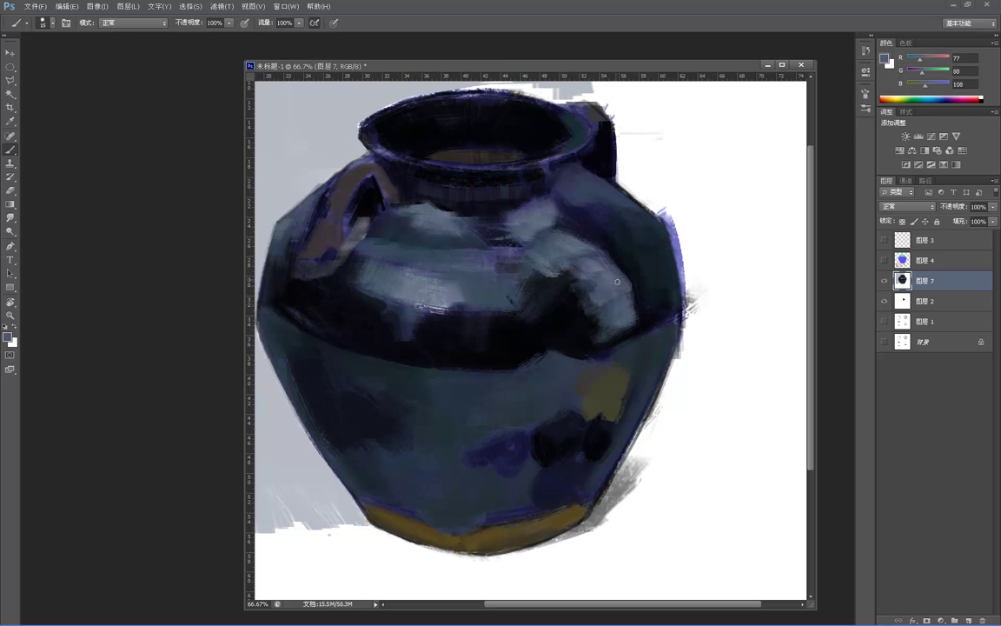
Shade the lower right tip of the right shoulder highlight with sampled dark tones, RGB 39, 51, 65 and RGB 21, 26, 33.
{"action": "left_click", "coordinate": [626, 324], "text": "alt"}
{"action": "left_click", "coordinate": [623, 324], "text": "alt"}
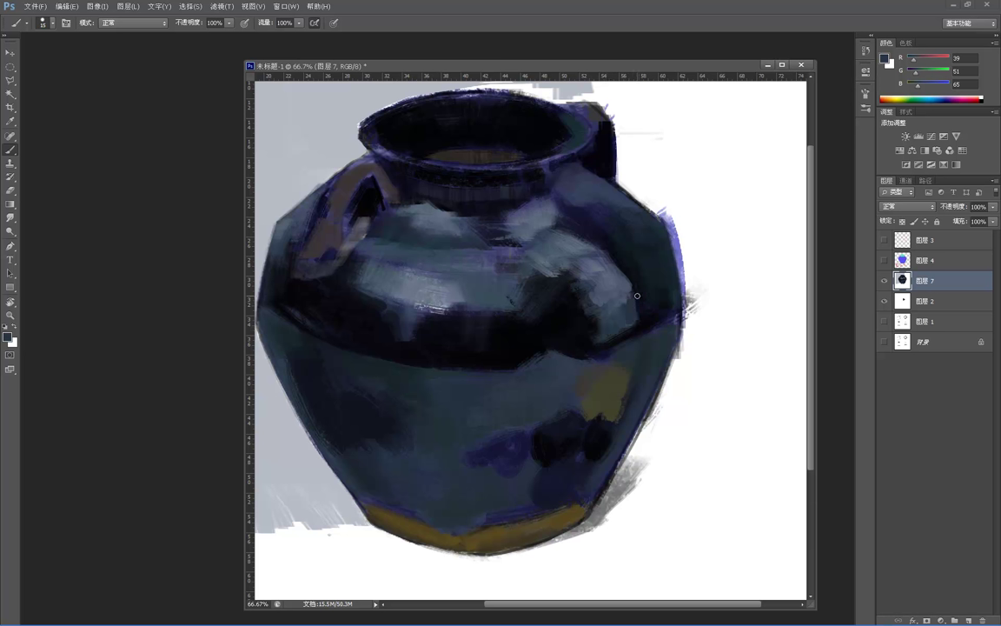
{"action": "left_click", "coordinate": [626, 318], "text": "alt"}
{"action": "left_click_drag", "start_coordinate": [630, 296], "coordinate": [634, 312]}
{"action": "left_click", "coordinate": [630, 341], "text": "alt"}
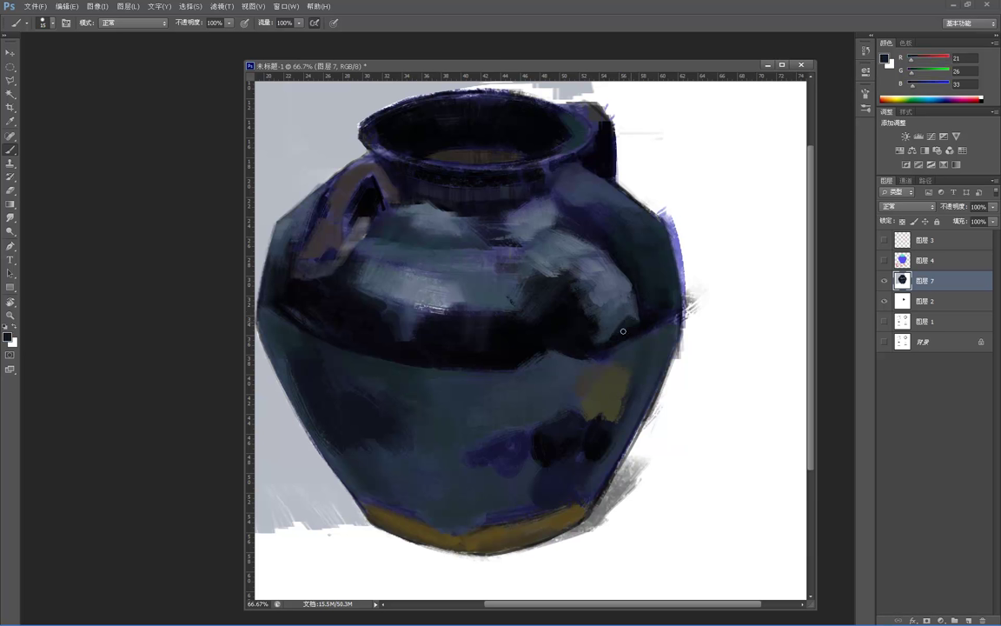
Refine the inner edge of the right shoulder highlight with sampled tones, ending with blue-grey, RGB 78, 89, 111.
{"action": "left_click", "coordinate": [596, 337], "text": "alt"}
{"action": "left_click", "coordinate": [602, 343], "text": "alt"}
{"action": "left_click", "coordinate": [592, 340], "text": "alt"}
{"action": "left_click", "coordinate": [600, 310], "text": "alt"}
{"action": "left_click", "coordinate": [599, 291], "text": "alt"}
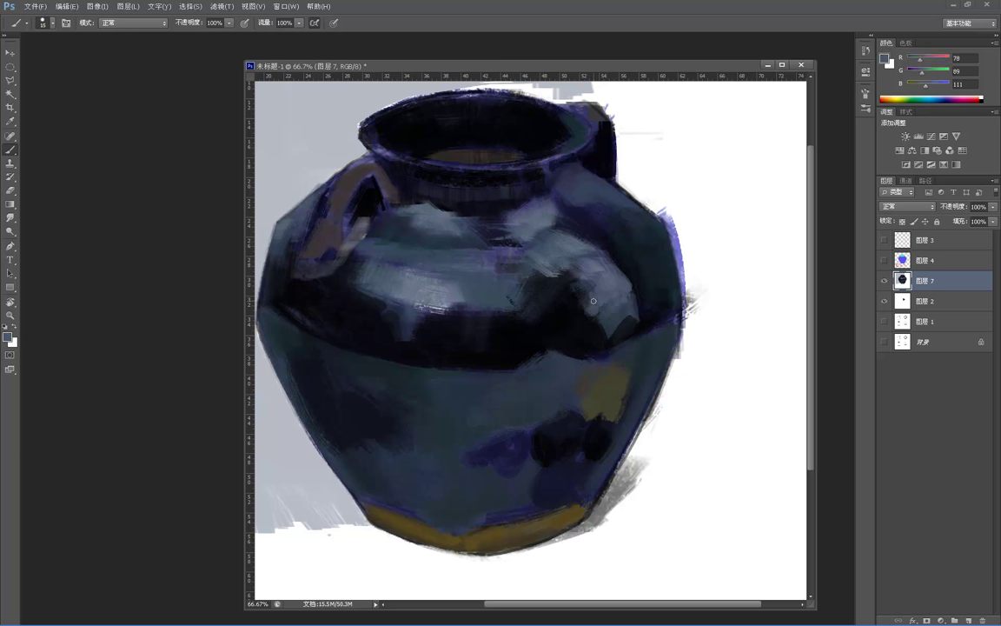
{"action": "left_click_drag", "start_coordinate": [592, 288], "coordinate": [587, 304]}
Deepen the dark area enclosed by the right shoulder highlight with sampled near-black, RGB 4, 4, 5.
{"action": "key", "text": "z"}
{"action": "left_click", "coordinate": [634, 250], "text": "alt"}
{"action": "left_click", "coordinate": [659, 188], "text": "alt"}
{"action": "left_click", "coordinate": [669, 169], "text": "alt"}
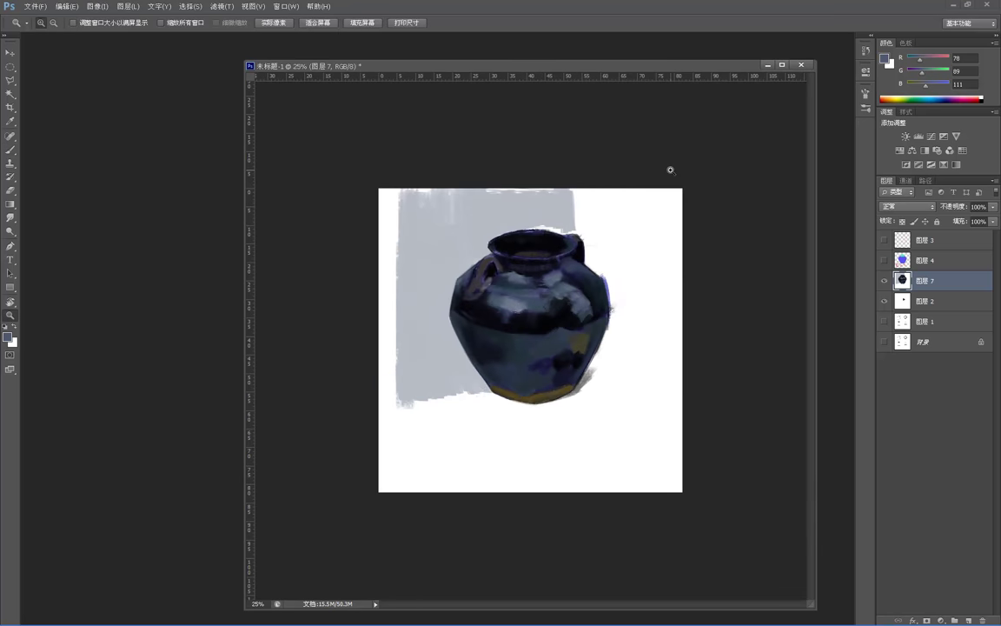
{"action": "left_click", "coordinate": [601, 258]}
{"action": "left_click", "coordinate": [600, 258]}
{"action": "left_click", "coordinate": [600, 258]}
{"action": "key", "text": "b"}
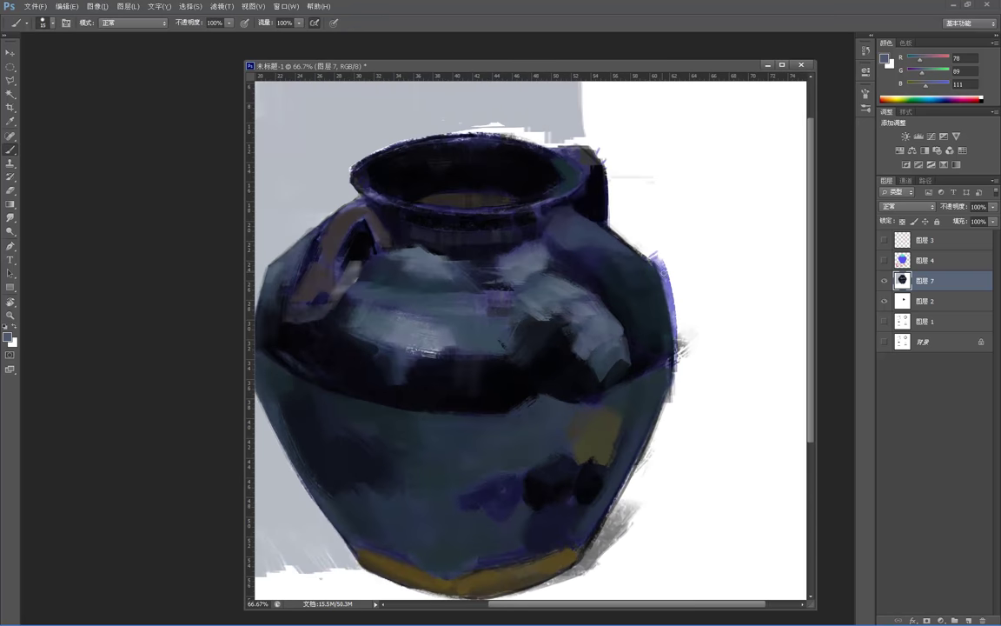
{"action": "left_click", "coordinate": [611, 244], "text": "alt"}
{"action": "left_click", "coordinate": [582, 351], "text": "alt"}
{"action": "left_click", "coordinate": [567, 341], "text": "alt"}
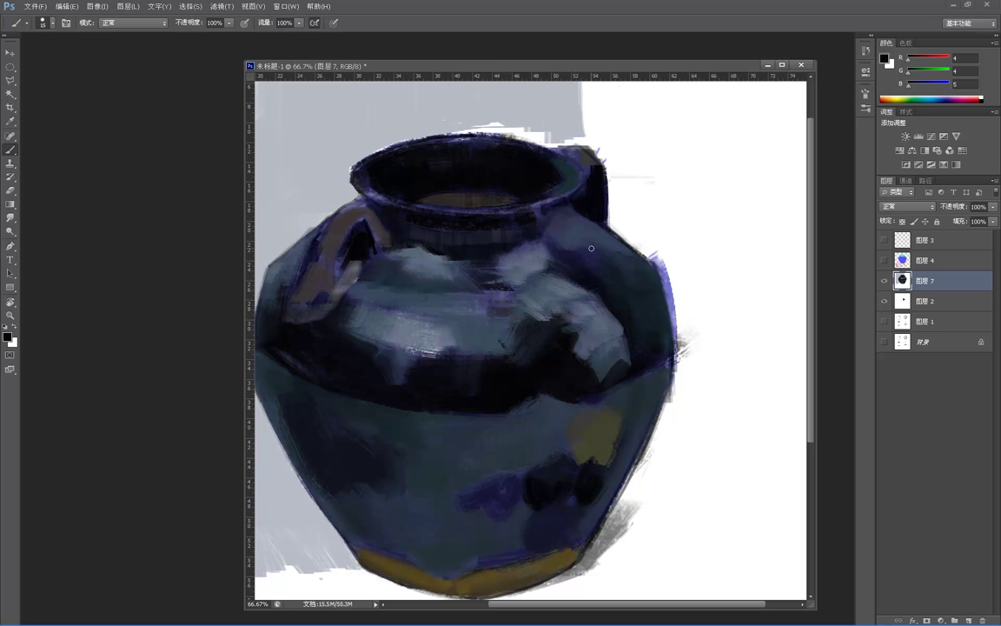
Blend the top of the right shoulder highlight with sampled blue-greys, RGB 82, 95, 112 and RGB 72, 82, 97, undoing one stroke.
{"action": "left_click", "coordinate": [570, 278], "text": "alt"}
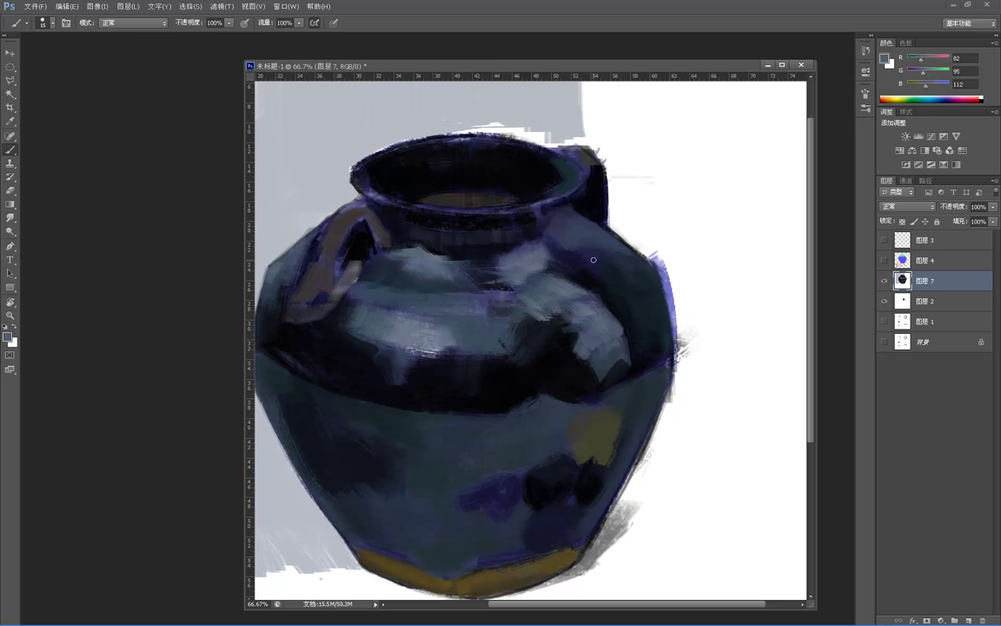
{"action": "left_click", "coordinate": [585, 258], "text": "alt"}
{"action": "left_click_drag", "start_coordinate": [600, 265], "coordinate": [605, 283]}
{"action": "key", "text": "ctrl+z"}
{"action": "left_click", "coordinate": [603, 277], "text": "alt"}
{"action": "key", "text": "z"}
{"action": "left_click", "coordinate": [681, 133], "text": "alt"}
{"action": "left_click", "coordinate": [681, 134], "text": "alt"}
{"action": "left_click", "coordinate": [682, 134], "text": "alt"}
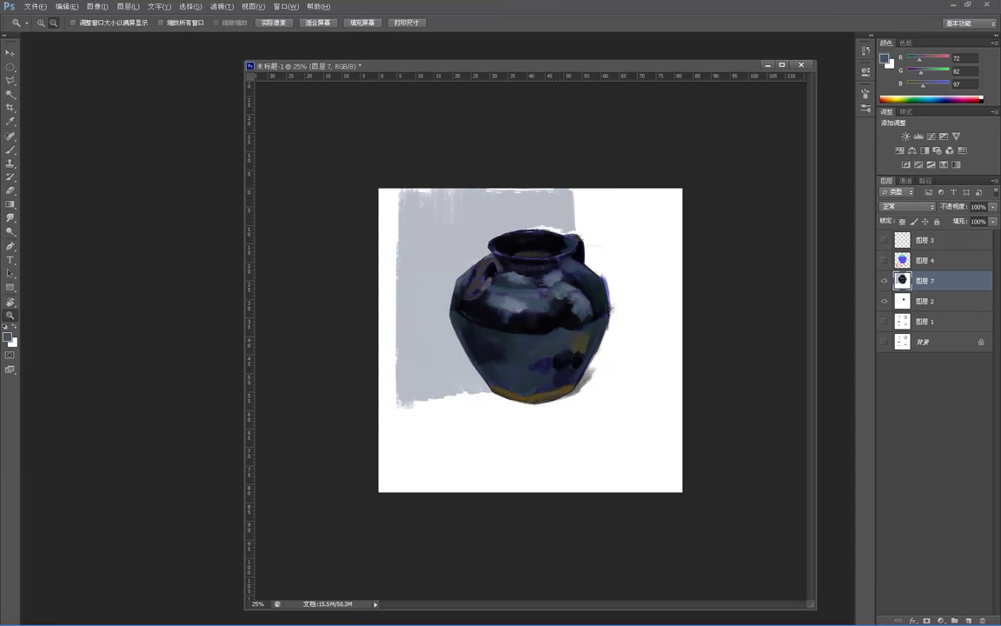
Tone the jar's teal lower body with dark green-greys, RGB 39, 48, 45 and RGB 41, 50, 49, using a 20 px brush.
{"action": "key", "text": "ctrl+shift+e"}
{"action": "key", "text": "b"}
{"action": "key", "text": "z"}
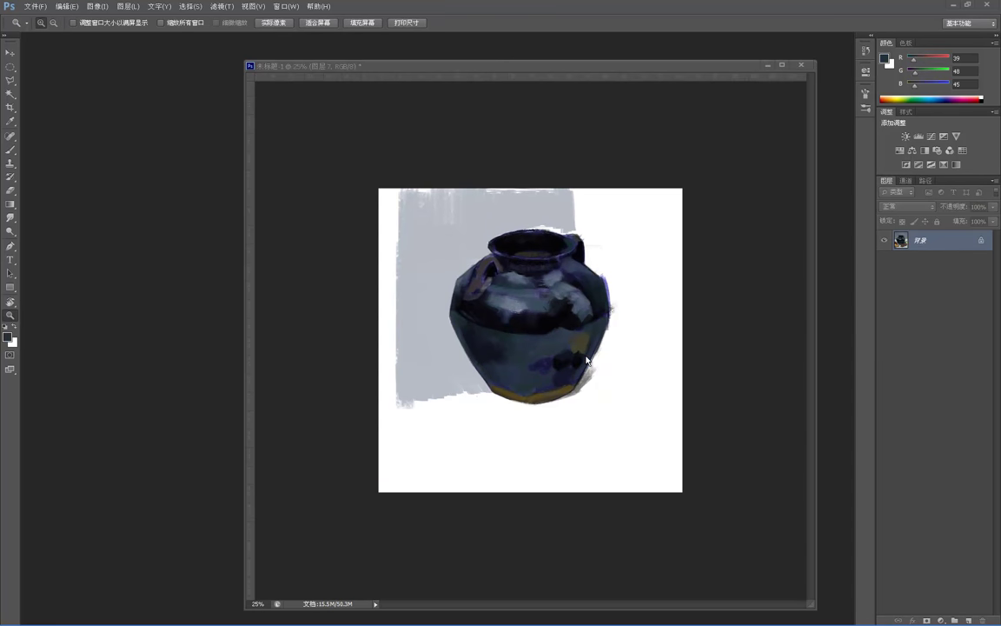
{"action": "left_click", "coordinate": [581, 350]}
{"action": "left_click", "coordinate": [579, 337]}
{"action": "left_click", "coordinate": [570, 322]}
{"action": "key", "text": "b"}
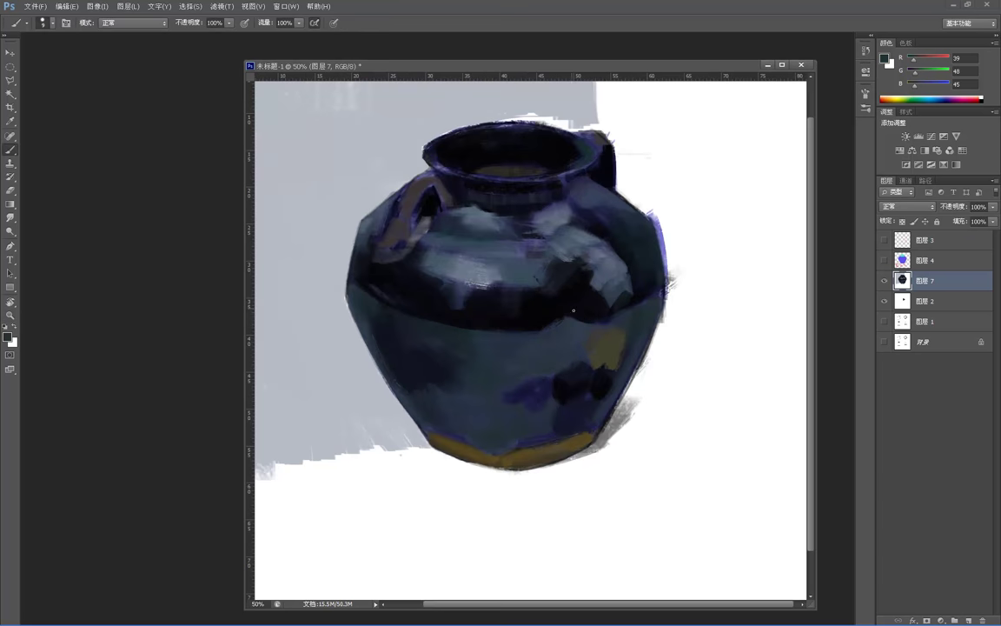
{"action": "left_click", "coordinate": [558, 321], "text": "alt"}
{"action": "left_click", "coordinate": [566, 338], "text": "alt"}
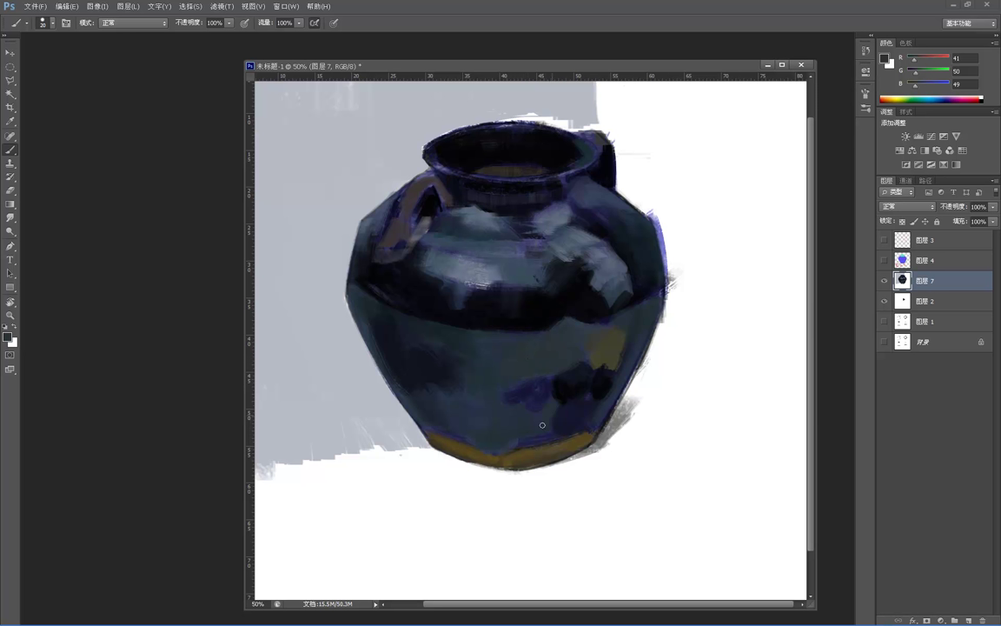
Darken the purple patches on the lower right body with near-black, RGB 10, 14, 15, and join them to the left shadow with a thin stroke.
{"action": "left_click", "coordinate": [601, 391], "text": "alt"}
{"action": "mouse_move", "coordinate": [590, 419]}
{"action": "left_mouse_down"}
{"action": "mouse_move", "coordinate": [563, 435]}
{"action": "mouse_move", "coordinate": [576, 410]}
{"action": "mouse_move", "coordinate": [600, 402]}
{"action": "left_mouse_up"}
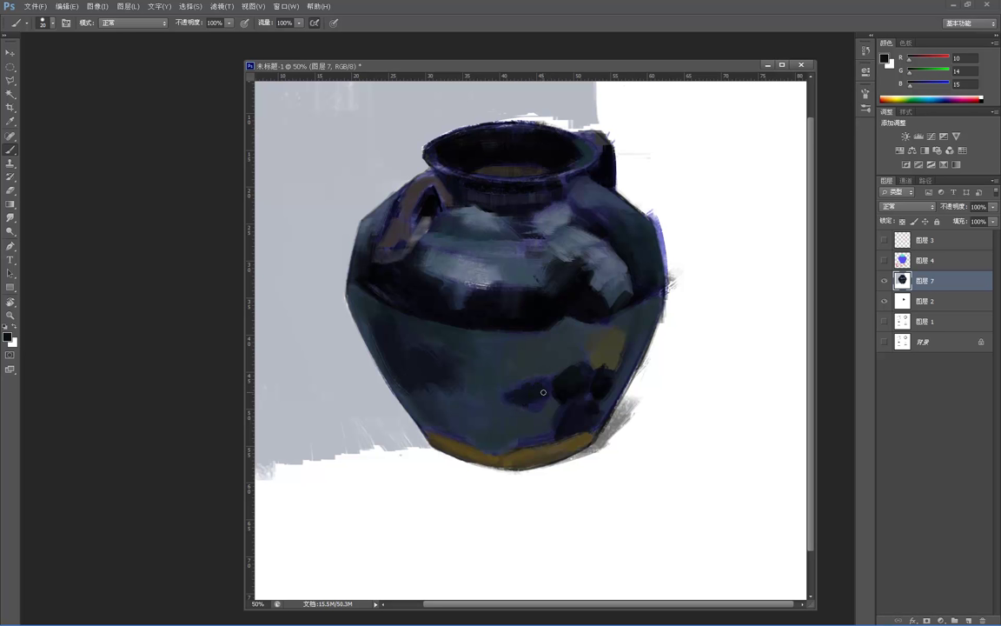
{"action": "key", "text": "z"}
{"action": "left_click", "coordinate": [594, 258], "text": "alt"}
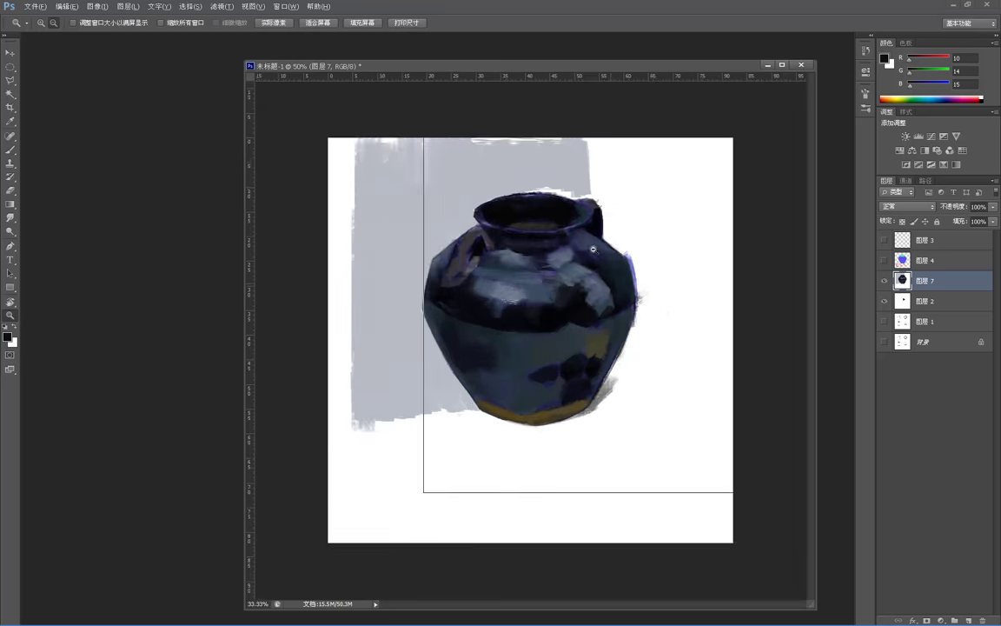
{"action": "left_click", "coordinate": [592, 250], "text": "alt"}
{"action": "left_click", "coordinate": [519, 317]}
{"action": "left_click_drag", "start_coordinate": [519, 316], "coordinate": [511, 320]}
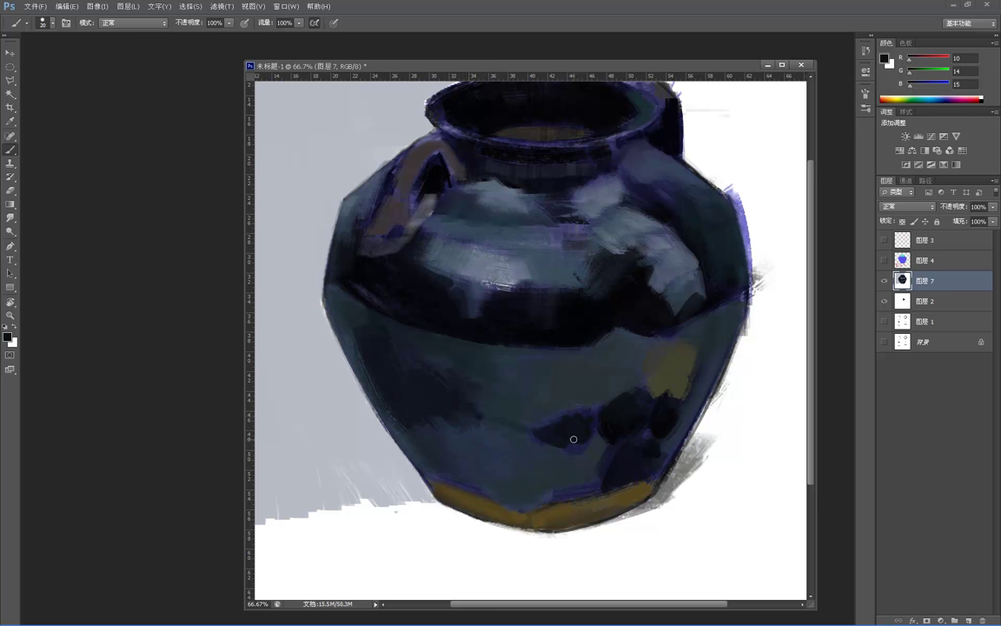
{"action": "left_click_drag", "start_coordinate": [481, 418], "coordinate": [536, 432]}
Blend the shadow on the lower left body with sampled tones, ending with dark blue, RGB 29, 37, 47.
{"action": "key", "text": "z"}
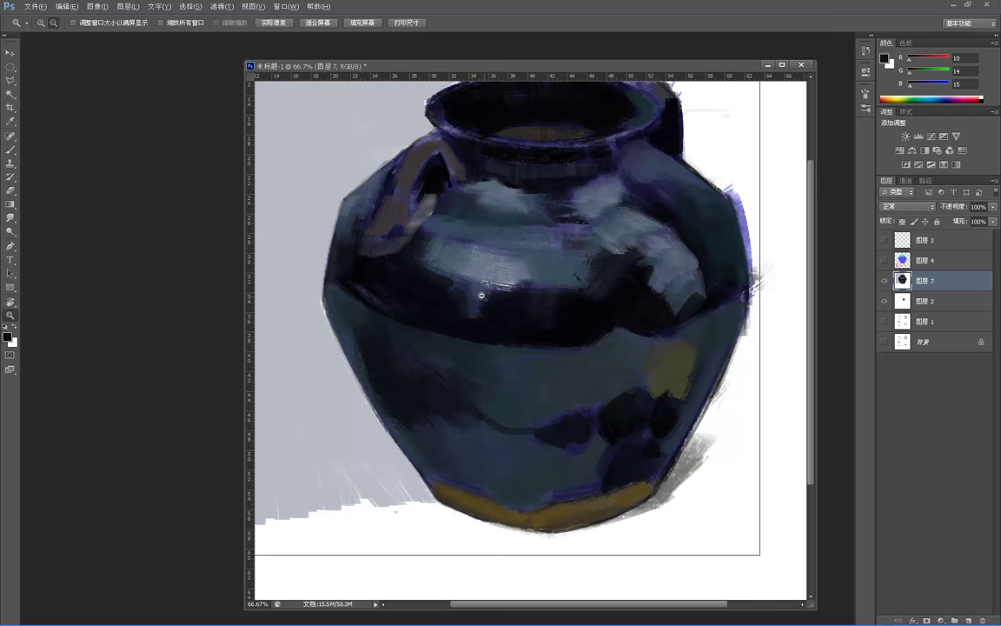
{"action": "left_click", "coordinate": [522, 274], "text": "alt"}
{"action": "left_click", "coordinate": [523, 273], "text": "alt"}
{"action": "left_click", "coordinate": [522, 274], "text": "alt"}
{"action": "left_click", "coordinate": [548, 346]}
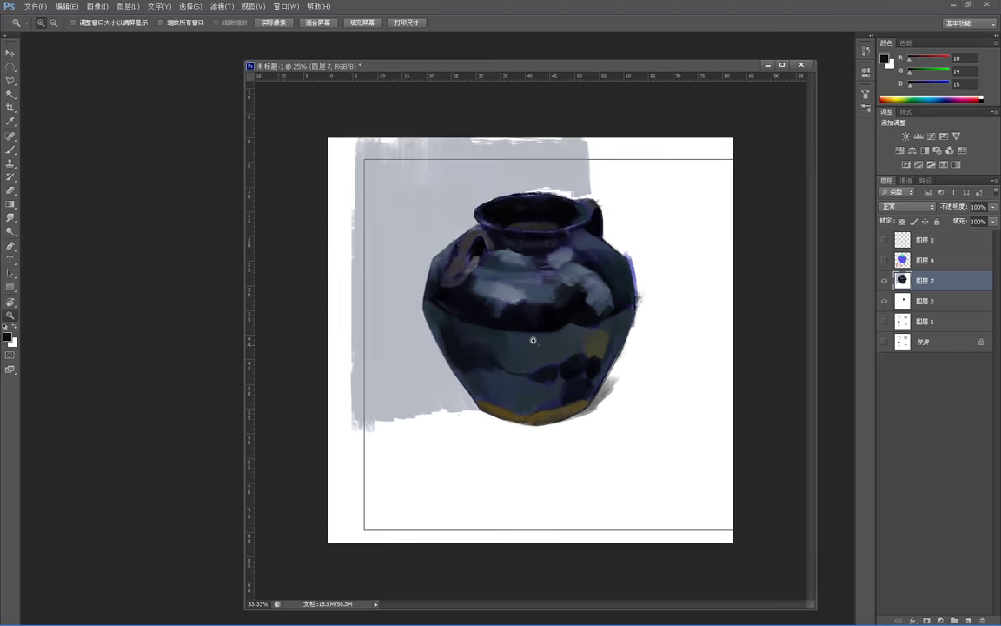
{"action": "left_click", "coordinate": [532, 339]}
{"action": "left_click", "coordinate": [533, 339]}
{"action": "key", "text": "b"}
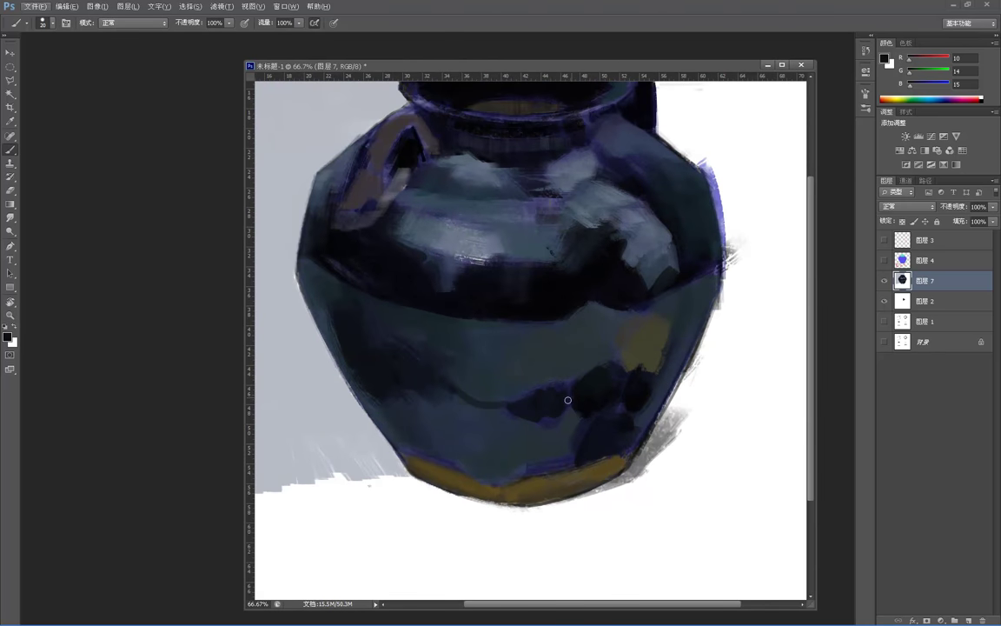
{"action": "left_click", "coordinate": [497, 404], "text": "alt"}
{"action": "left_click", "coordinate": [504, 385], "text": "alt"}
{"action": "left_click", "coordinate": [405, 420], "text": "alt"}
{"action": "left_click", "coordinate": [410, 409], "text": "alt"}
{"action": "left_click", "coordinate": [436, 435], "text": "alt"}
{"action": "left_click_drag", "start_coordinate": [435, 407], "coordinate": [431, 441]}
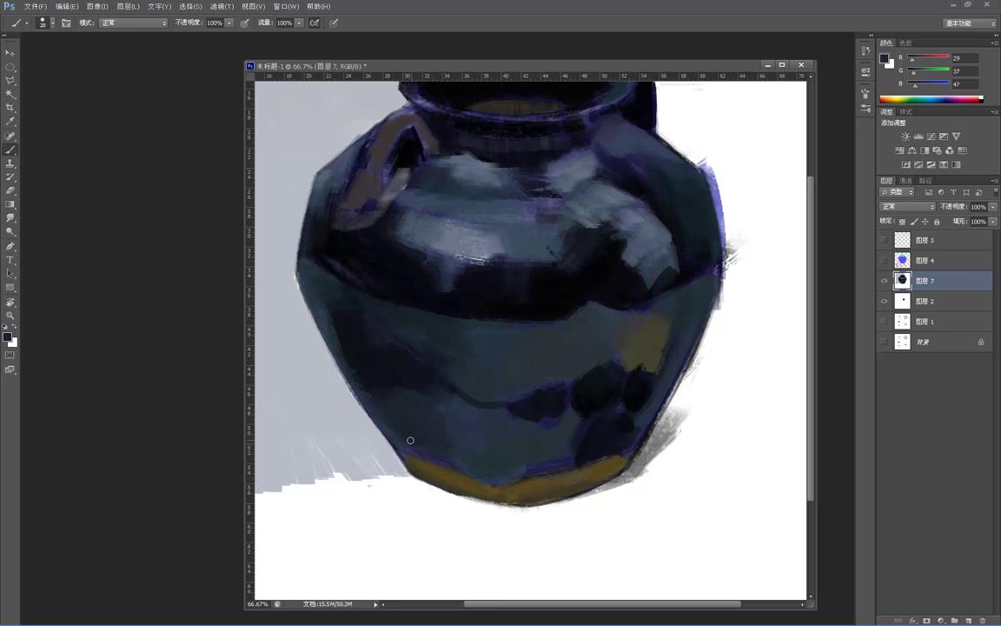
Refine the lower left body and clean its outline with the background grey, RGB 183, 188, 198, using a 10 px brush.
{"action": "left_click", "coordinate": [376, 376], "text": "alt"}
{"action": "left_click", "coordinate": [455, 456], "text": "alt"}
{"action": "left_click", "coordinate": [418, 452], "text": "alt"}
{"action": "left_click", "coordinate": [378, 435], "text": "alt"}
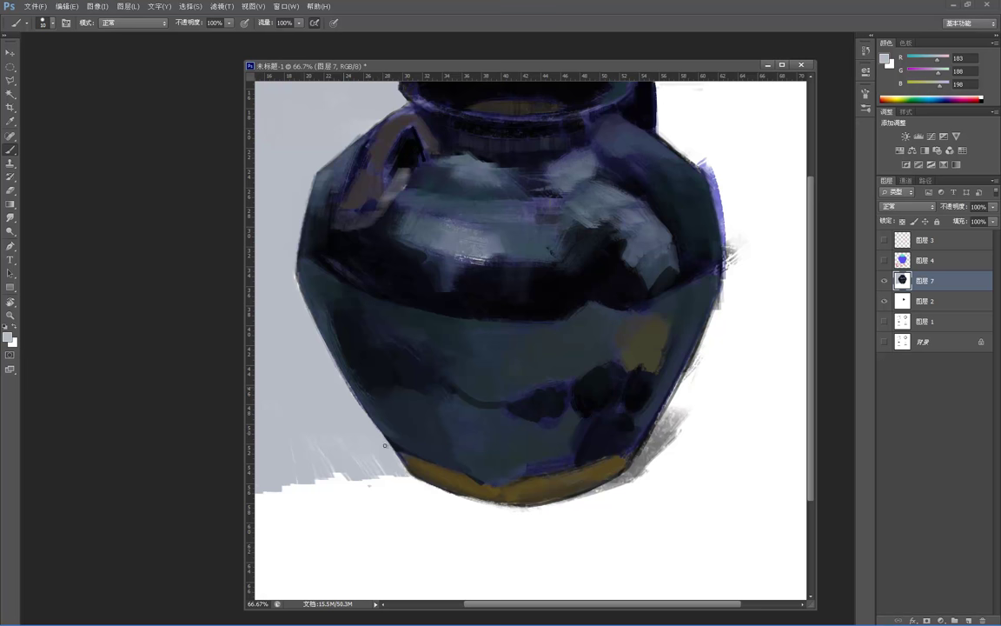
Blend the central shoulder highlight into the dark band with sampled tones, RGB 46, 48, 55 and RGB 100, 110, 133, enlarging the brush to 20 px.
{"action": "key", "text": "z"}
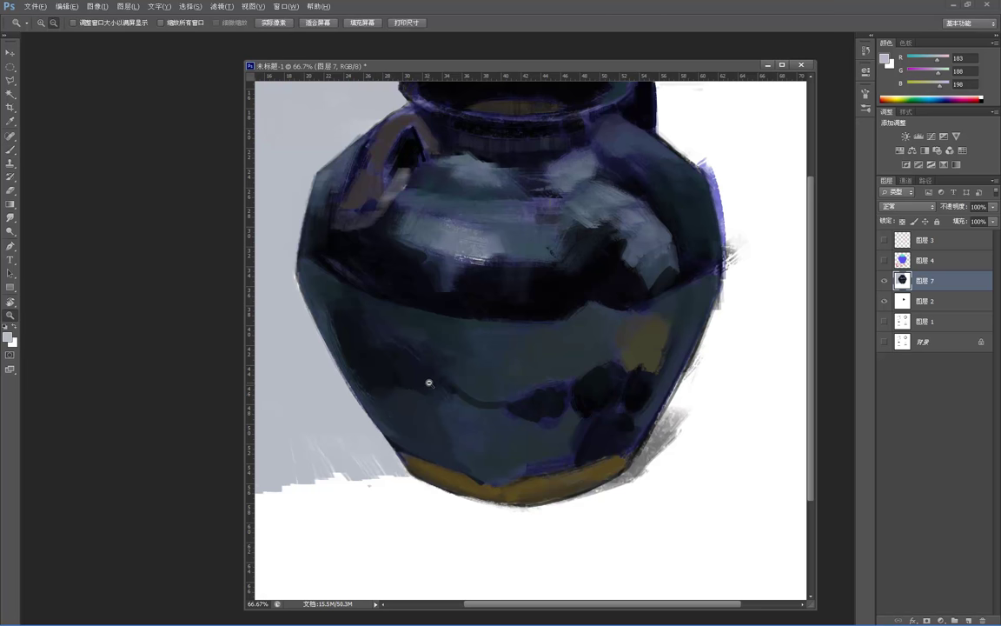
{"action": "left_click", "coordinate": [431, 384], "text": "alt"}
{"action": "left_click", "coordinate": [436, 386], "text": "alt"}
{"action": "left_click", "coordinate": [461, 324], "text": "alt"}
{"action": "left_click", "coordinate": [487, 316], "text": "alt"}
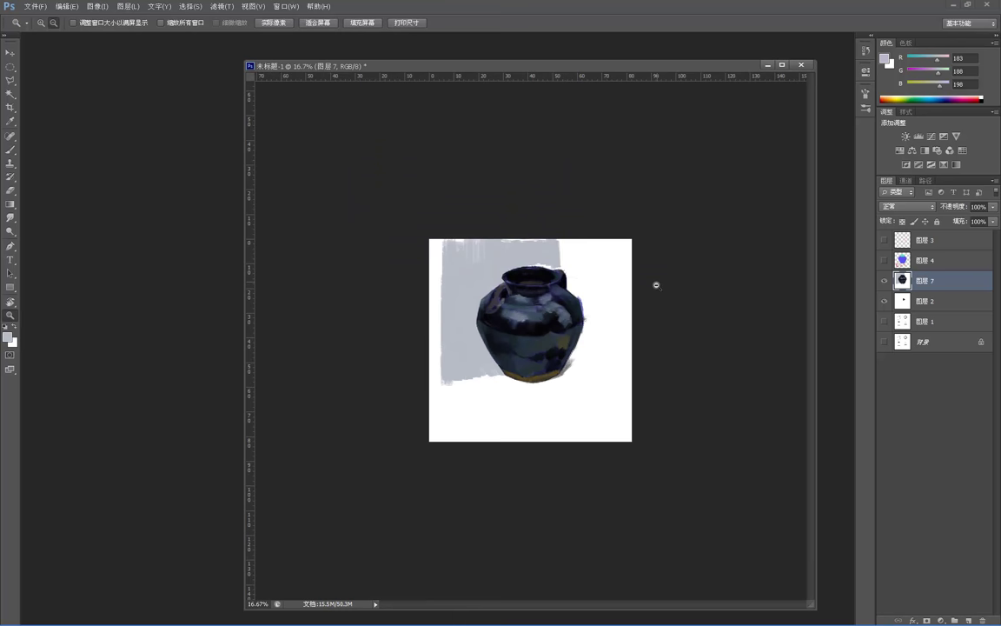
{"action": "left_click", "coordinate": [529, 300]}
{"action": "left_click", "coordinate": [528, 297]}
{"action": "left_click", "coordinate": [528, 296]}
{"action": "left_click", "coordinate": [528, 295]}
{"action": "key", "text": "b"}
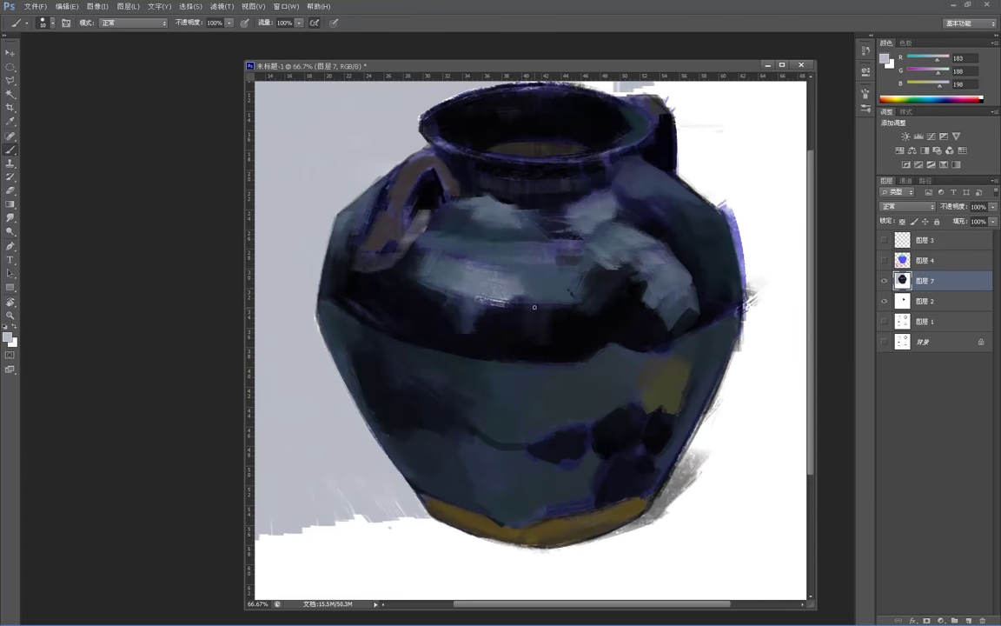
{"action": "left_click", "coordinate": [555, 289], "text": "alt"}
{"action": "left_click", "coordinate": [570, 257], "text": "alt"}
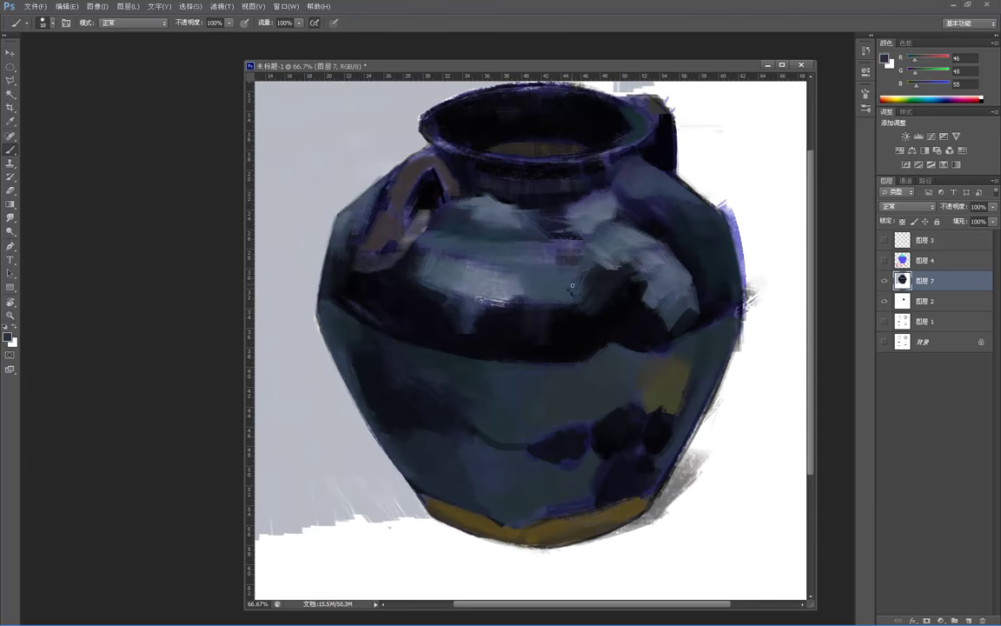
{"action": "left_click", "coordinate": [551, 309], "text": "alt"}
{"action": "left_click", "coordinate": [522, 288], "text": "alt"}
{"action": "left_click", "coordinate": [505, 286], "text": "alt"}
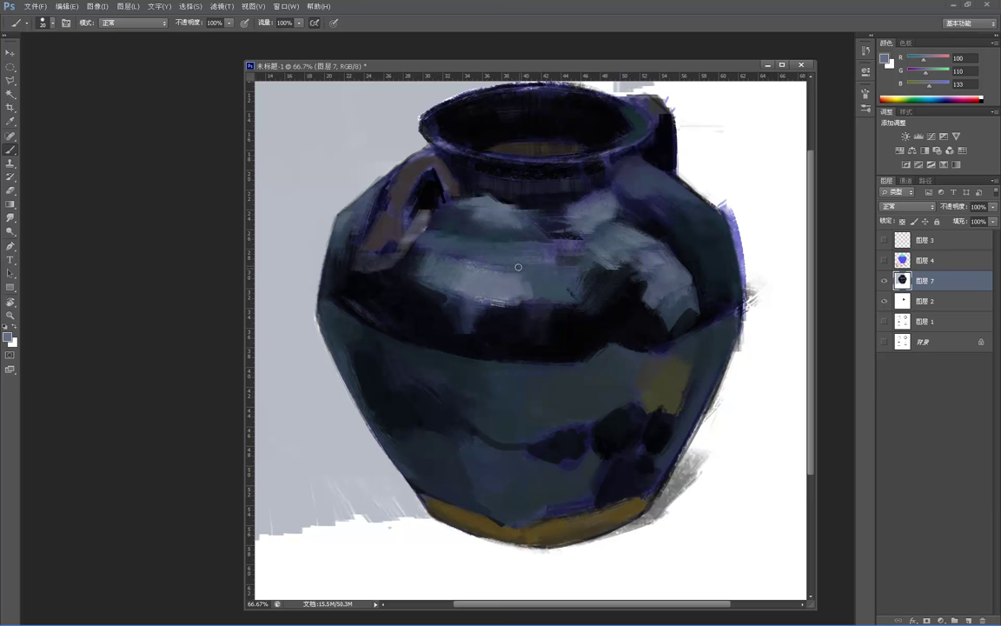
Dab a bright spot on the central shoulder highlight with light grey sampled from the background, RGB 183, 188, 198.
{"action": "key", "text": "z"}
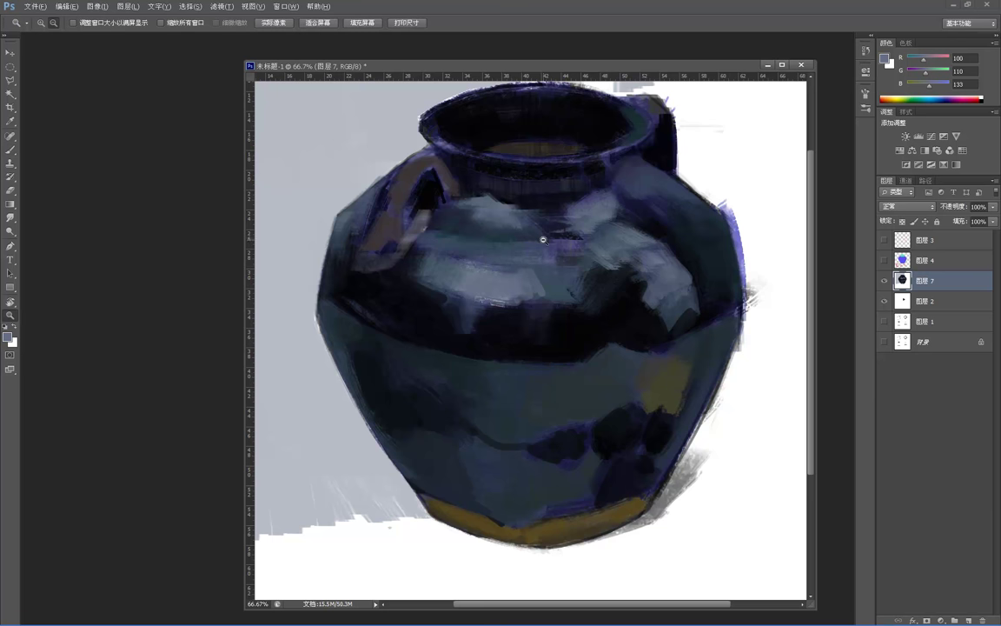
{"action": "left_click", "coordinate": [543, 239], "text": "alt"}
{"action": "left_click", "coordinate": [542, 238], "text": "alt"}
{"action": "left_click", "coordinate": [528, 276], "text": "ctrl"}
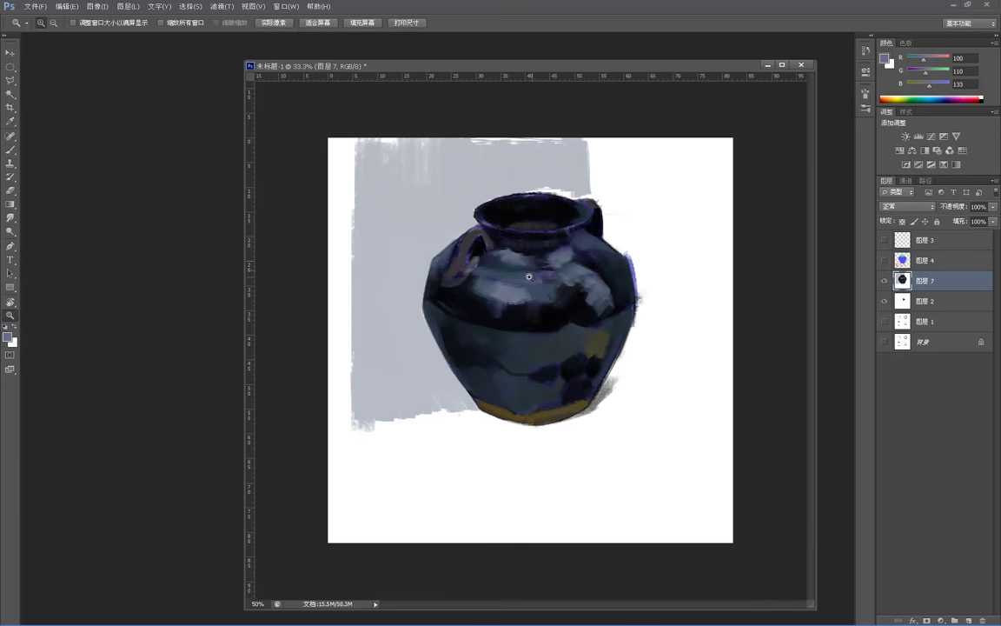
{"action": "left_click", "coordinate": [528, 277]}
{"action": "key", "text": "b"}
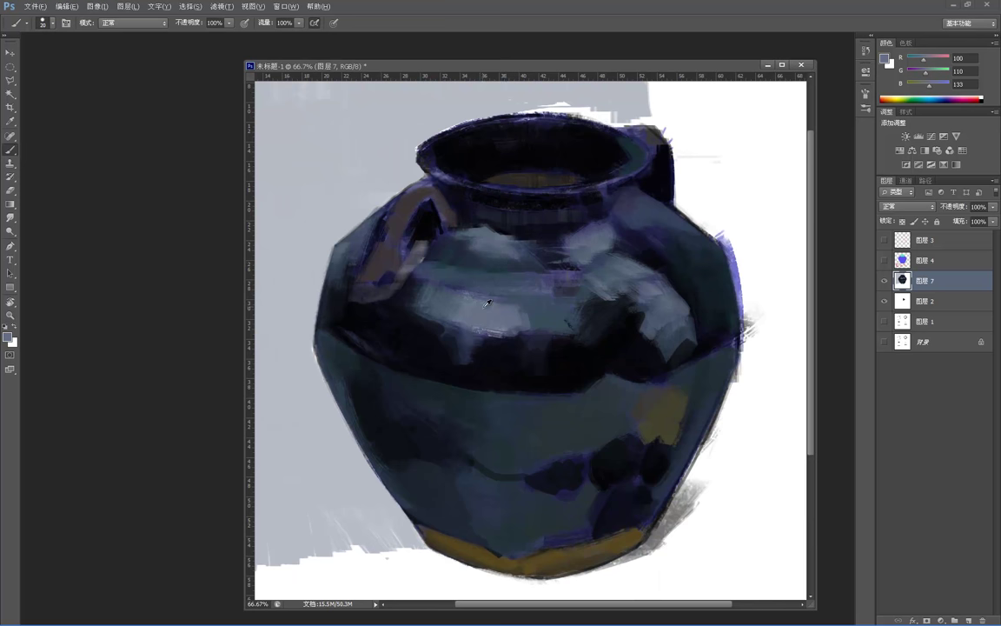
{"action": "left_click", "coordinate": [487, 304], "text": "alt"}
{"action": "left_click_drag", "start_coordinate": [491, 319], "coordinate": [504, 319]}
{"action": "left_click", "coordinate": [351, 476], "text": "alt"}
{"action": "left_click", "coordinate": [493, 320]}
Add small light grey glints, RGB 183, 188, 198, on the upper shoulder and below the right handle, undoing one attempt.
{"action": "key", "text": "z"}
{"action": "left_click", "coordinate": [513, 306]}
{"action": "left_click", "coordinate": [522, 305], "text": "alt"}
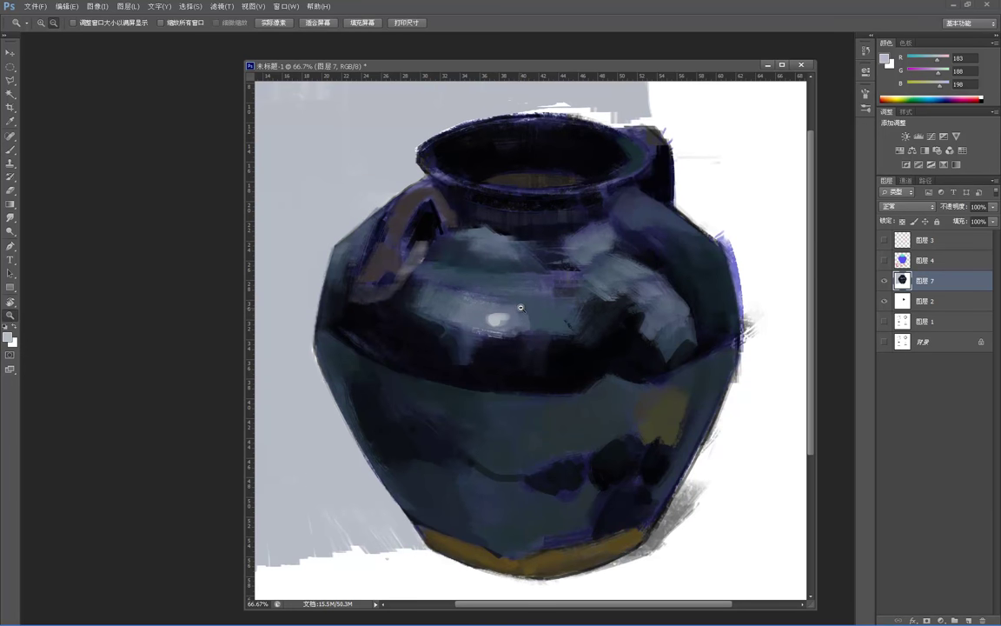
{"action": "key", "text": "b"}
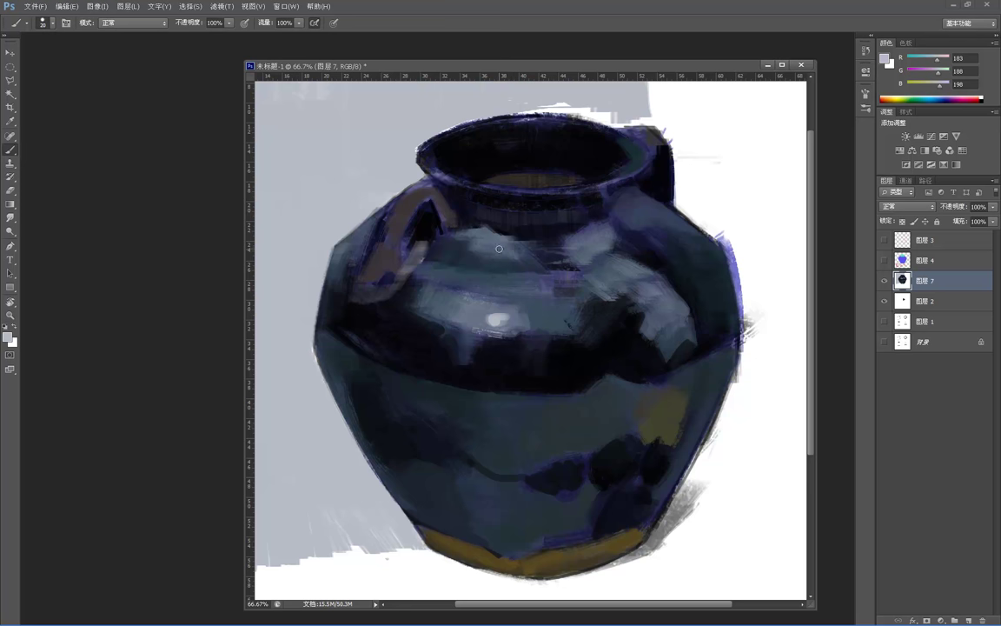
{"action": "key", "text": "ctrl+z"}
{"action": "key", "text": "p"}
{"action": "key", "text": "b"}
Paint a small glint inside the left part of the jar's mouth and soften it with sampled grey, RGB 119, 124, 134.
{"action": "key", "text": "z"}
{"action": "left_click", "coordinate": [635, 224], "text": "alt"}
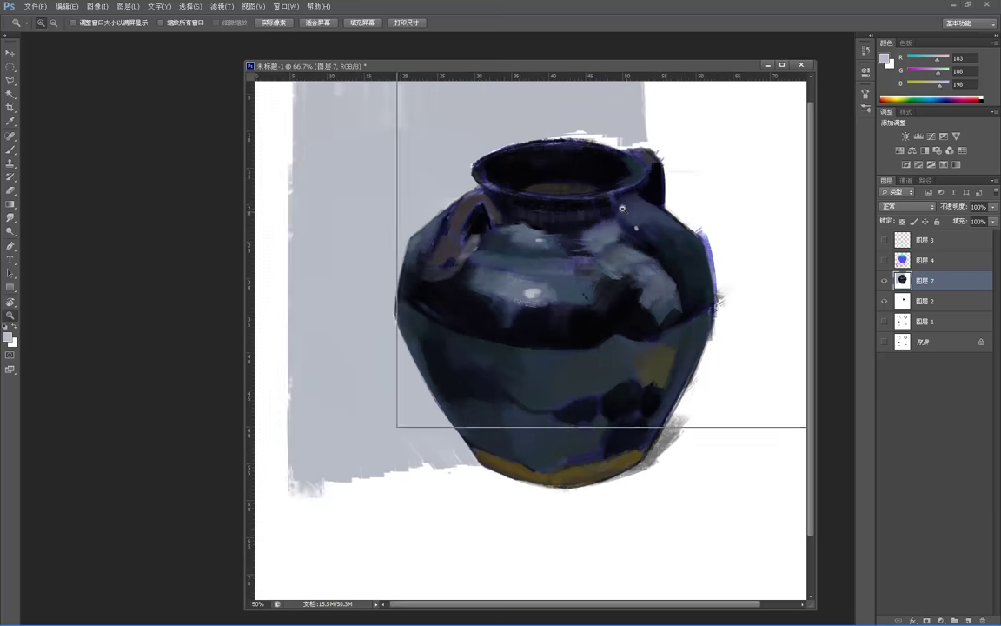
{"action": "left_click", "coordinate": [633, 219], "text": "alt"}
{"action": "left_click", "coordinate": [625, 94], "text": "alt"}
{"action": "left_click", "coordinate": [626, 94], "text": "alt"}
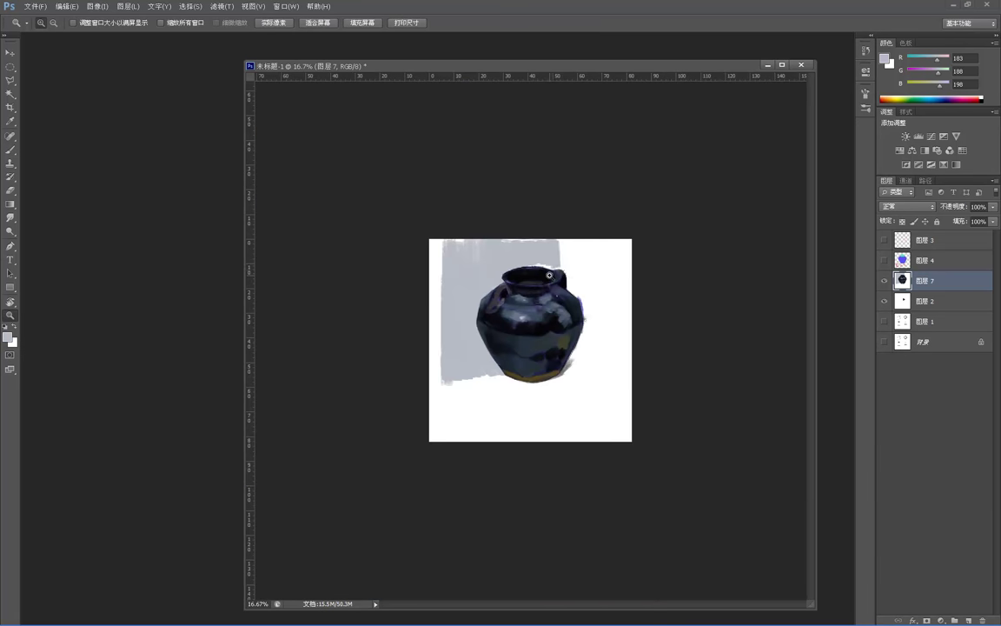
{"action": "key", "text": "ctrl+plus"}
{"action": "left_click", "coordinate": [509, 221]}
{"action": "key", "text": "b"}
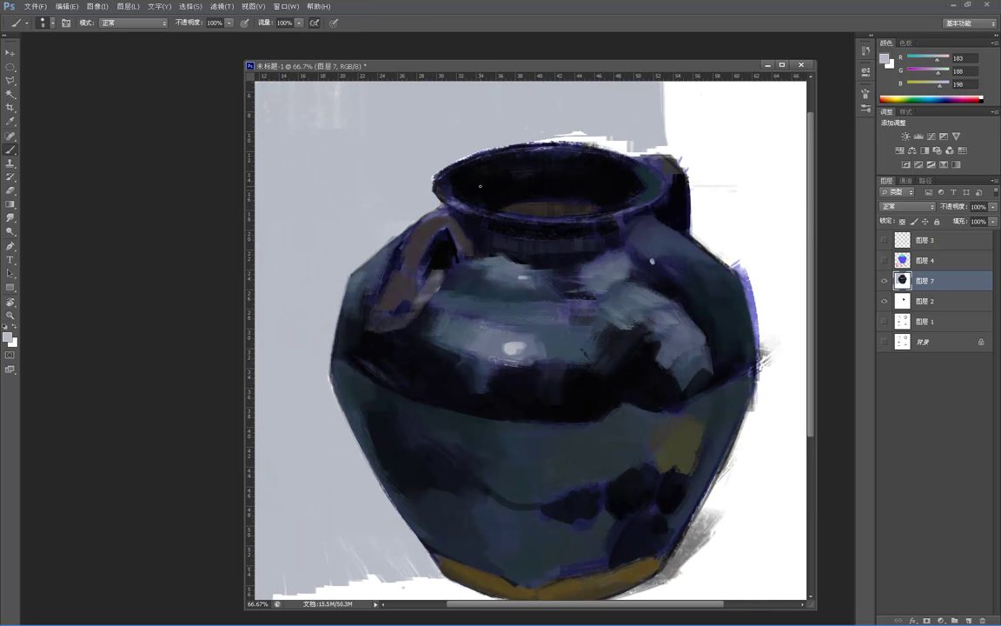
{"action": "left_click", "coordinate": [533, 350], "text": "alt"}
{"action": "key", "text": "x"}
{"action": "left_click", "coordinate": [481, 171], "text": "alt"}
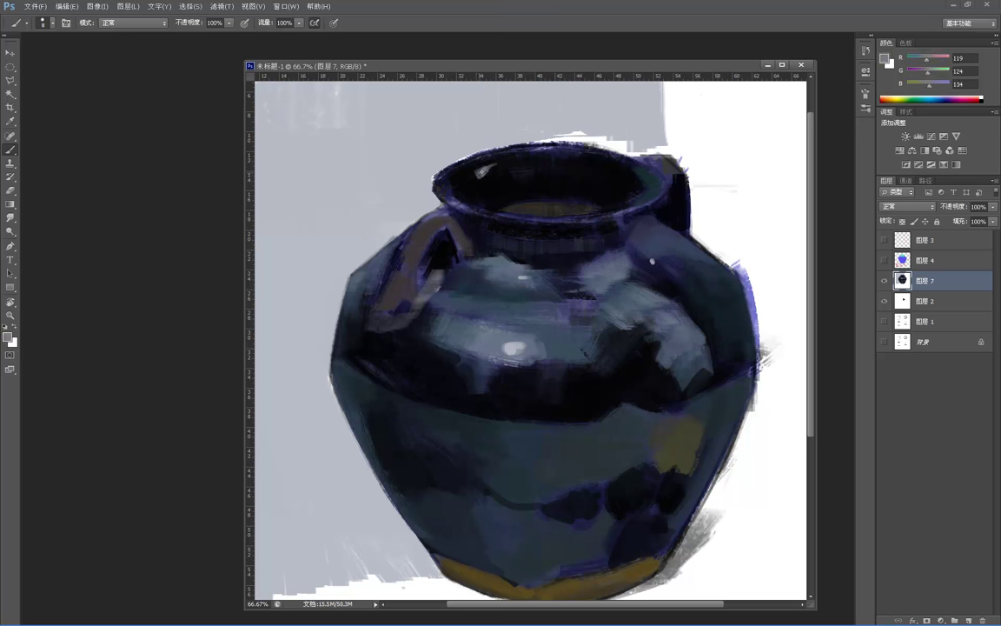
Brighten the glint inside the left part of the jar's mouth with sampled white, RGB 255, 255, 255.
{"action": "left_click", "coordinate": [587, 133], "text": "alt"}
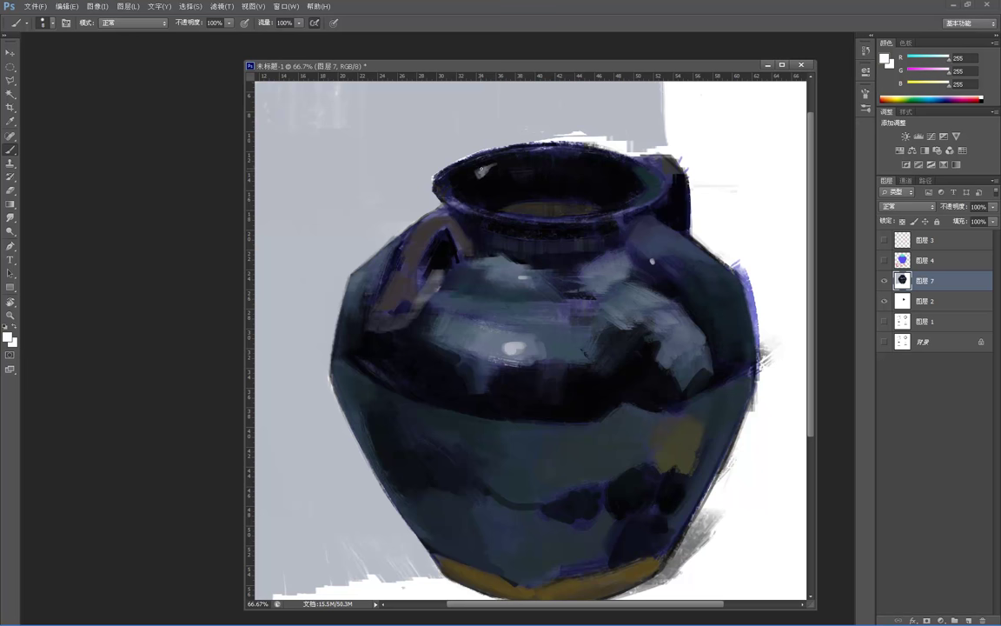
{"action": "left_click", "coordinate": [536, 153], "text": "alt"}
{"action": "left_click", "coordinate": [536, 147], "text": "alt"}
{"action": "left_click", "coordinate": [535, 121], "text": "alt"}
{"action": "left_click", "coordinate": [534, 119], "text": "alt"}
{"action": "left_click", "coordinate": [521, 226]}
{"action": "left_click", "coordinate": [516, 237]}
{"action": "left_click", "coordinate": [516, 237]}
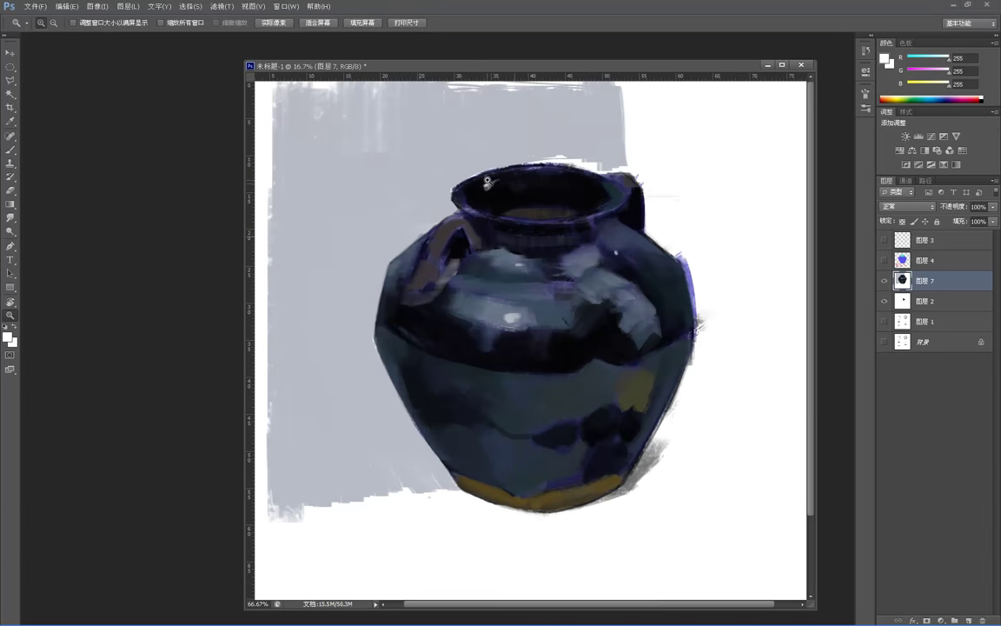
{"action": "left_click", "coordinate": [504, 216]}
{"action": "left_click", "coordinate": [502, 213]}
Cover the white gaps above the jar's rim and right handle with sampled background grey, RGB 182, 187, 197, using a 15 px brush.
{"action": "key", "text": "b"}
{"action": "left_click", "coordinate": [451, 337], "text": "alt"}
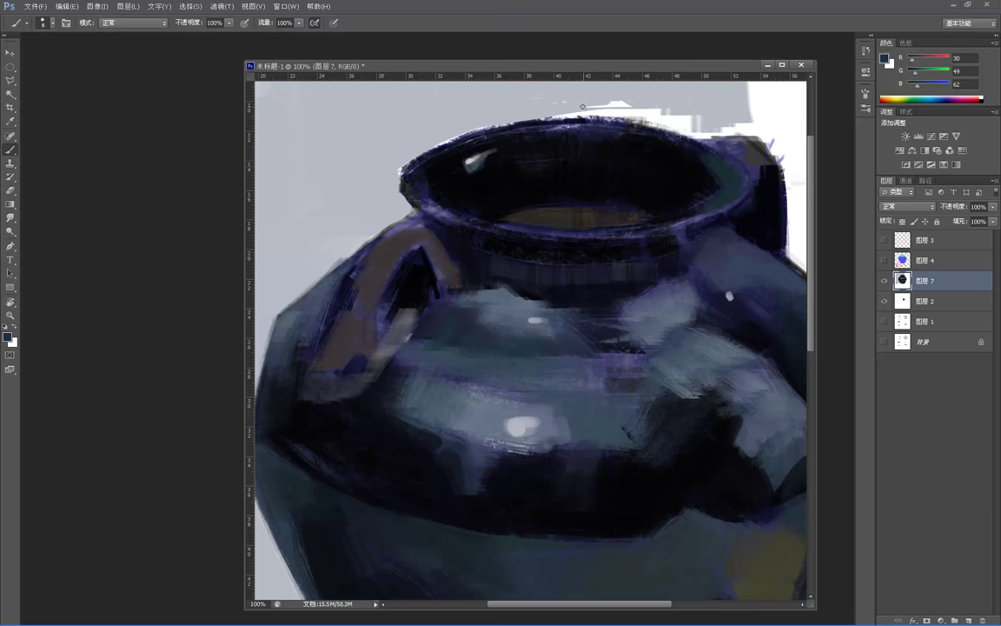
{"action": "left_click_drag", "start_coordinate": [669, 83], "coordinate": [655, 95]}
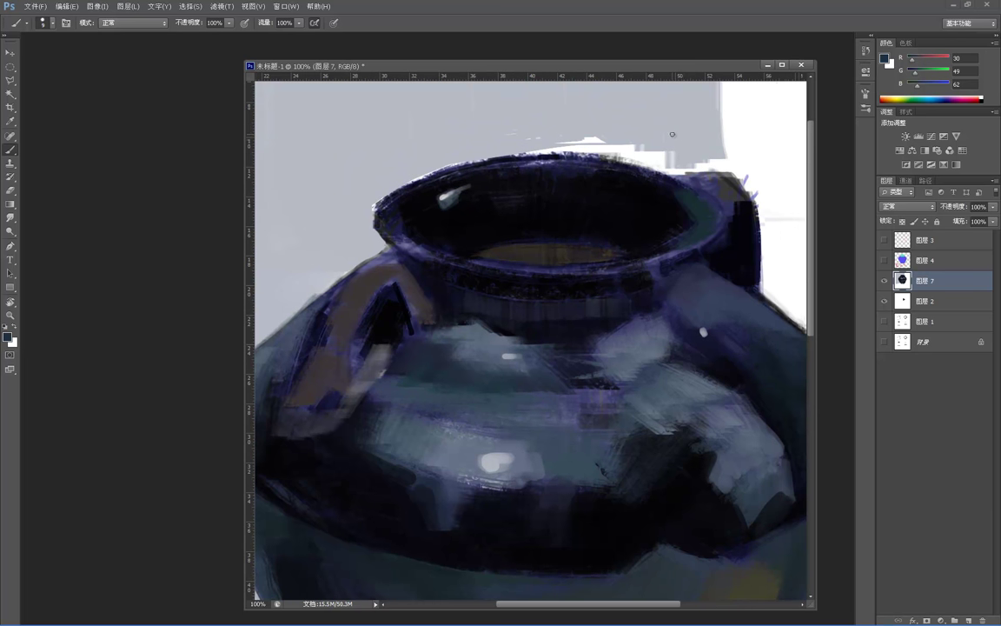
{"action": "left_click", "coordinate": [669, 126], "text": "alt"}
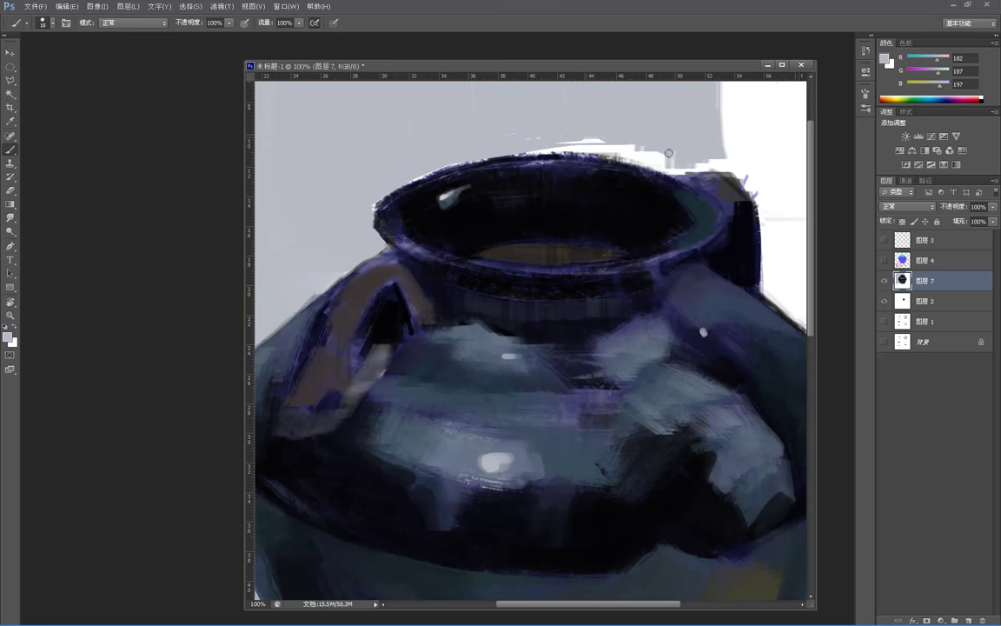
{"action": "mouse_move", "coordinate": [536, 131]}
{"action": "left_mouse_down"}
{"action": "mouse_move", "coordinate": [664, 165]}
{"action": "mouse_move", "coordinate": [718, 162]}
{"action": "left_mouse_up"}
{"action": "left_click_drag", "start_coordinate": [611, 154], "coordinate": [662, 166]}
{"action": "left_click_drag", "start_coordinate": [515, 150], "coordinate": [601, 146]}
Add tiny light grey specks, RGB 177, 183, 193, on the dark band and lower body, undoing and redoing attempts.
{"action": "key", "text": "z"}
{"action": "left_click", "coordinate": [579, 121], "text": "alt"}
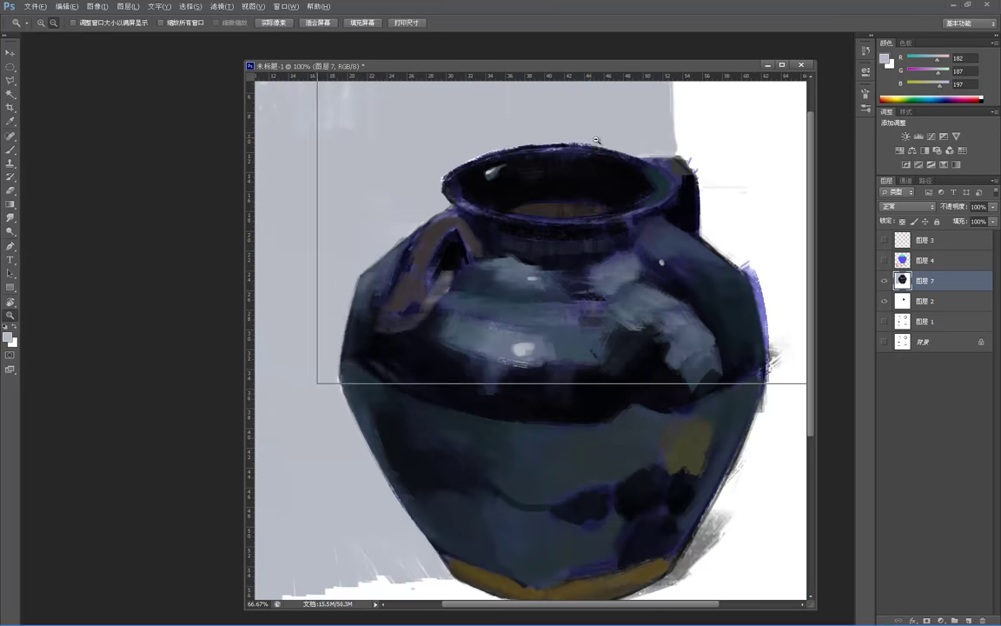
{"action": "left_click", "coordinate": [581, 130], "text": "alt"}
{"action": "left_click", "coordinate": [596, 139], "text": "alt"}
{"action": "left_click_drag", "start_coordinate": [413, 167], "coordinate": [717, 470]}
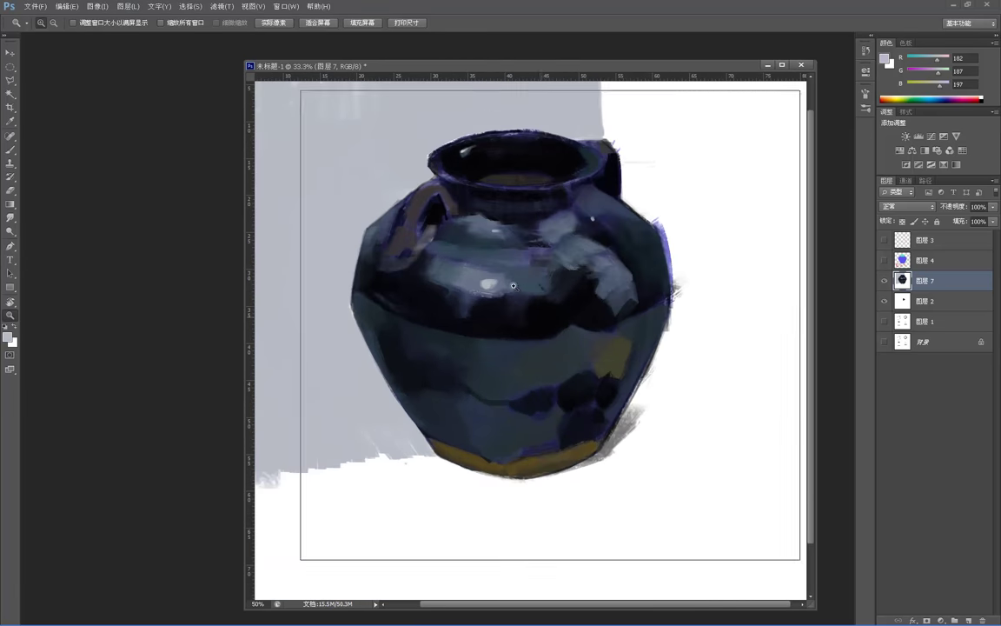
{"action": "key", "text": "b"}
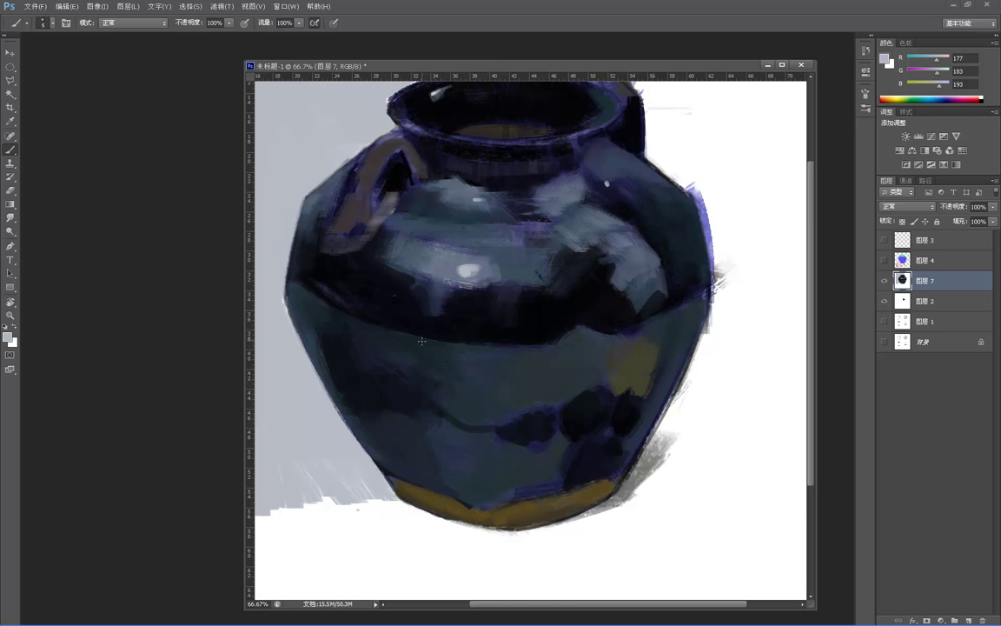
{"action": "left_click_drag", "start_coordinate": [374, 372], "coordinate": [417, 404]}
{"action": "key", "text": "ctrl+alt+z"}
{"action": "key", "text": "ctrl+alt+z"}
{"action": "key", "text": "ctrl+shift+z"}
{"action": "key", "text": "ctrl+shift+z"}
{"action": "key", "text": "ctrl+alt+z"}
{"action": "key", "text": "ctrl+alt+z"}
Refine the glint below the right handle with sampled dark tones and add a small blue-grey highlight, RGB 82, 95, 117, on the right shoulder.
{"action": "left_click", "coordinate": [607, 198], "text": "alt"}
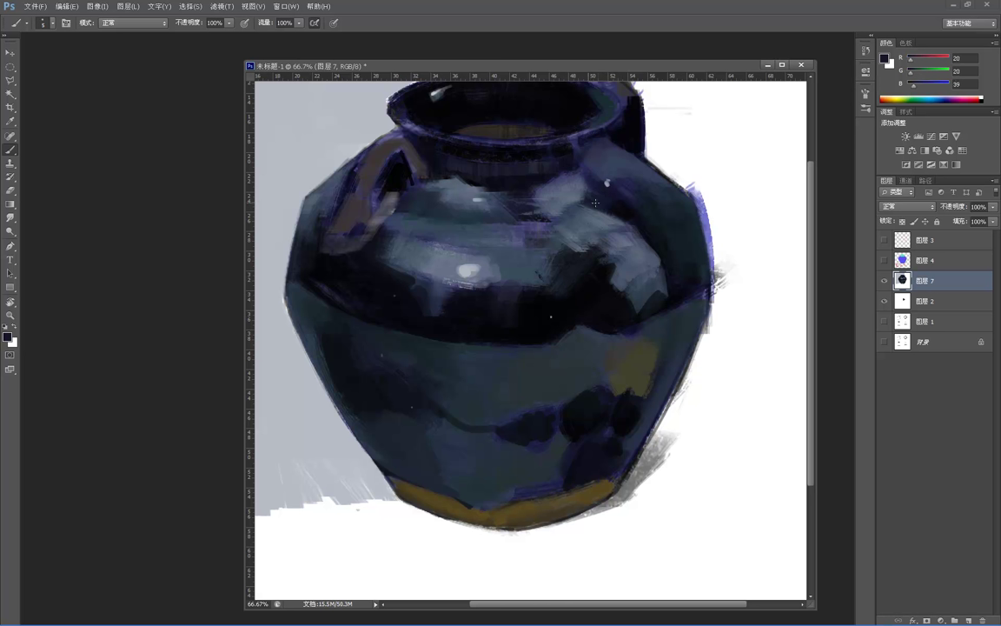
{"action": "key", "text": "z"}
{"action": "left_click", "coordinate": [634, 175], "text": "alt"}
{"action": "left_click", "coordinate": [643, 180]}
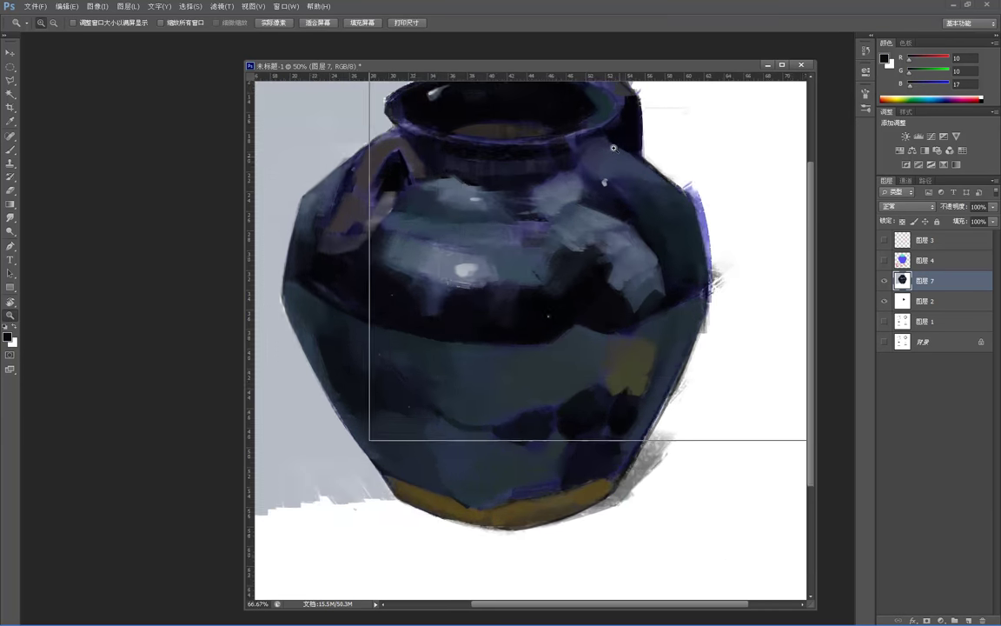
{"action": "left_click_drag", "start_coordinate": [614, 148], "coordinate": [613, 148]}
{"action": "key", "text": "b"}
{"action": "left_click", "coordinate": [544, 192], "text": "alt"}
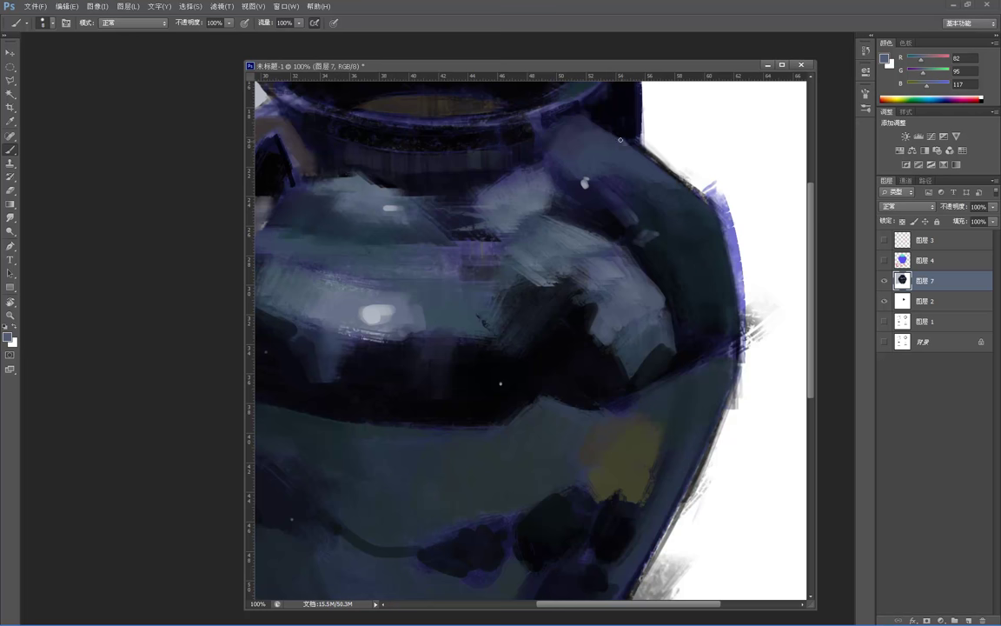
Examine the whole jar from a distance and up close, checking its highlights, lower body and left edge against the background.
{"action": "key", "text": "z"}
{"action": "left_click", "coordinate": [689, 163]}
{"action": "left_click", "coordinate": [677, 163], "text": "alt"}
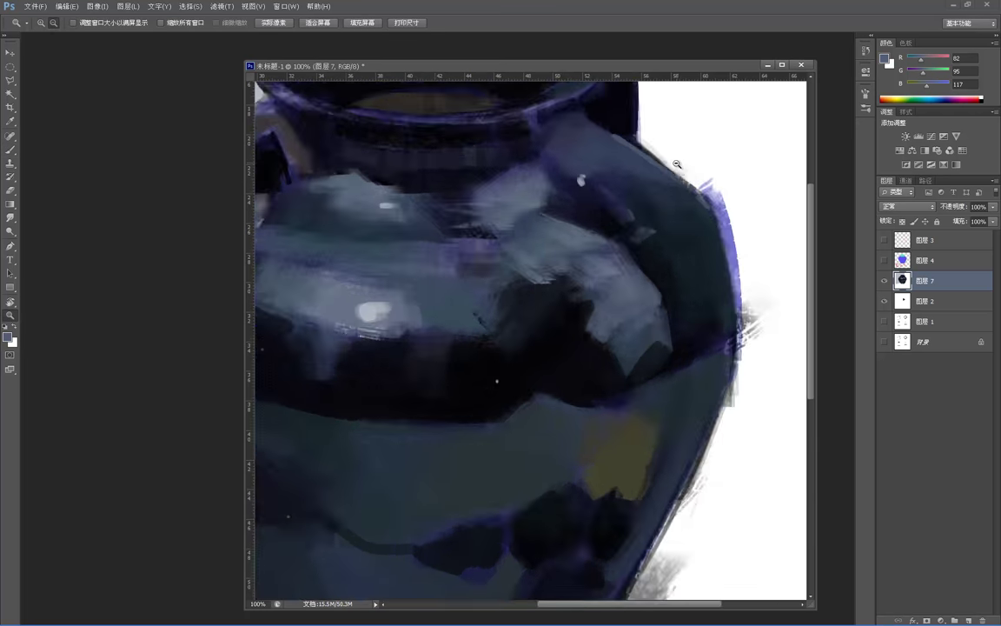
{"action": "left_click", "coordinate": [673, 163], "text": "alt"}
{"action": "left_click", "coordinate": [672, 163], "text": "alt"}
{"action": "left_click", "coordinate": [673, 164], "text": "alt"}
{"action": "left_click", "coordinate": [672, 122], "text": "alt"}
{"action": "left_click", "coordinate": [670, 82], "text": "alt"}
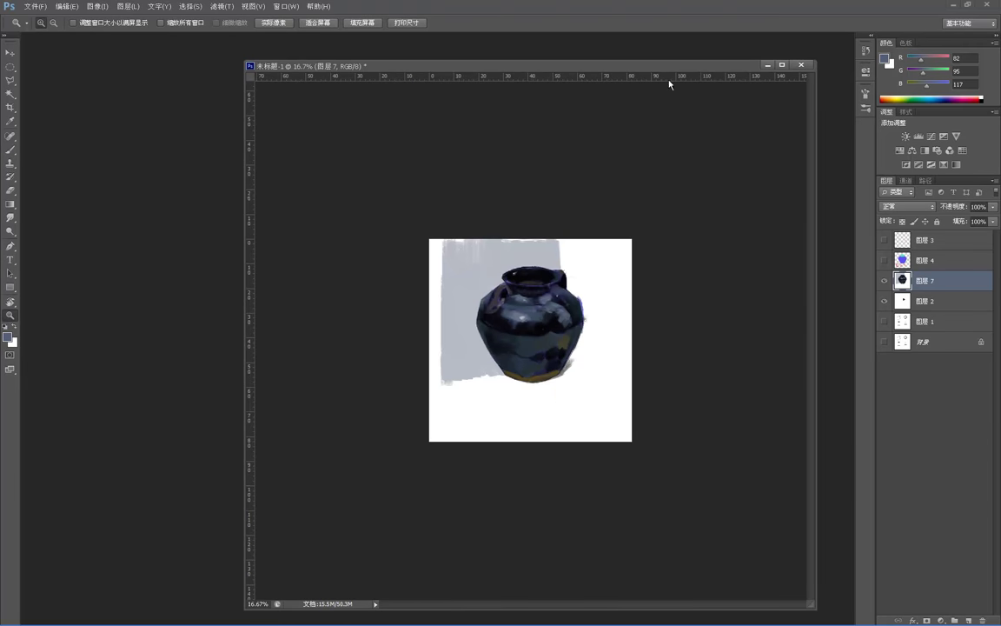
{"action": "left_click_drag", "start_coordinate": [551, 272], "coordinate": [568, 395]}
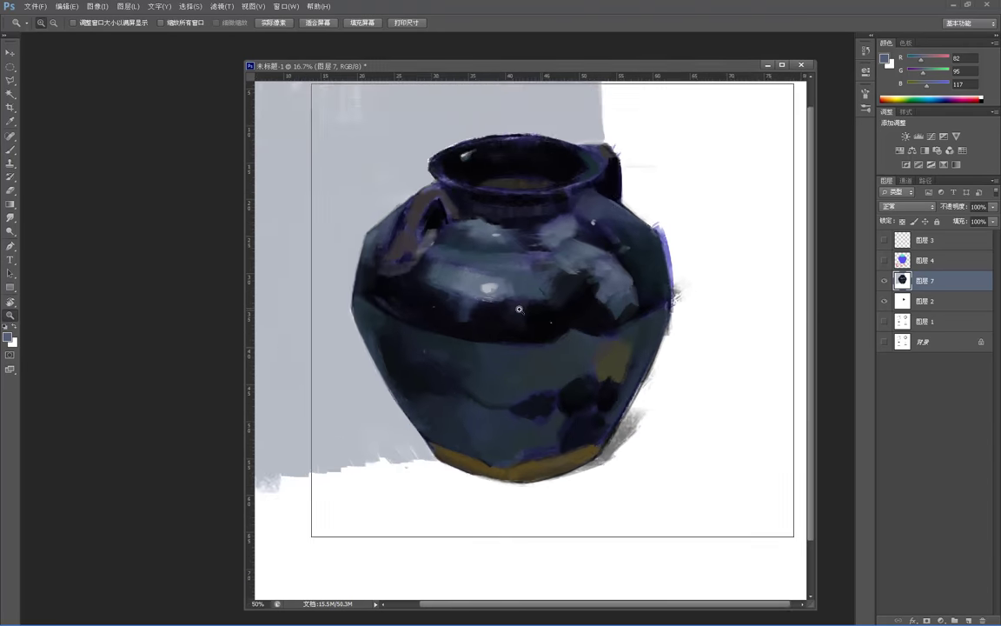
{"action": "key", "text": "b"}
{"action": "left_click", "coordinate": [527, 361], "text": "alt"}
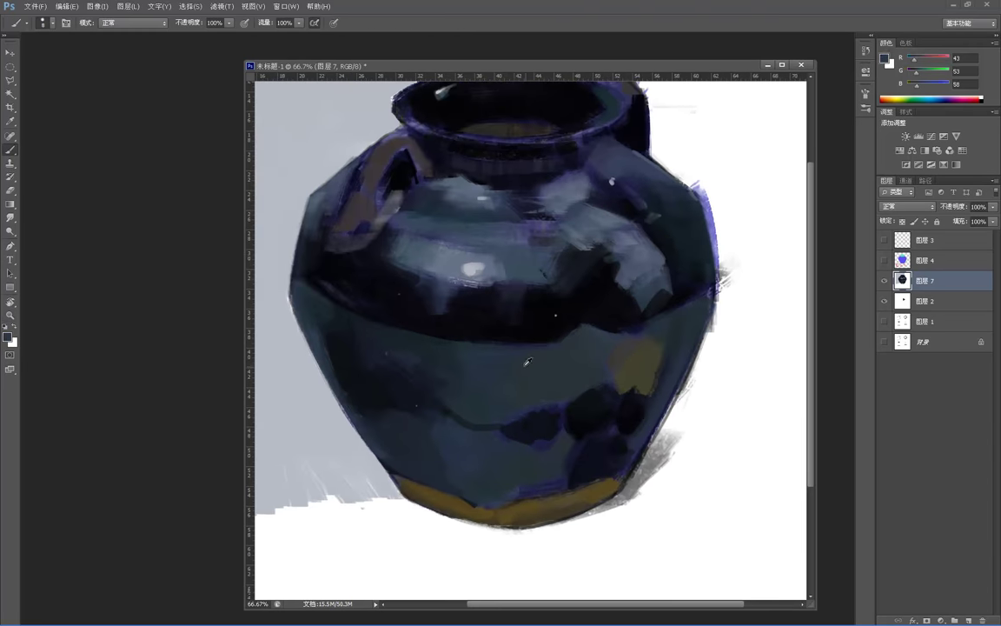
{"action": "left_click_drag", "start_coordinate": [431, 343], "coordinate": [444, 345]}
{"action": "left_click_drag", "start_coordinate": [415, 289], "coordinate": [472, 312]}
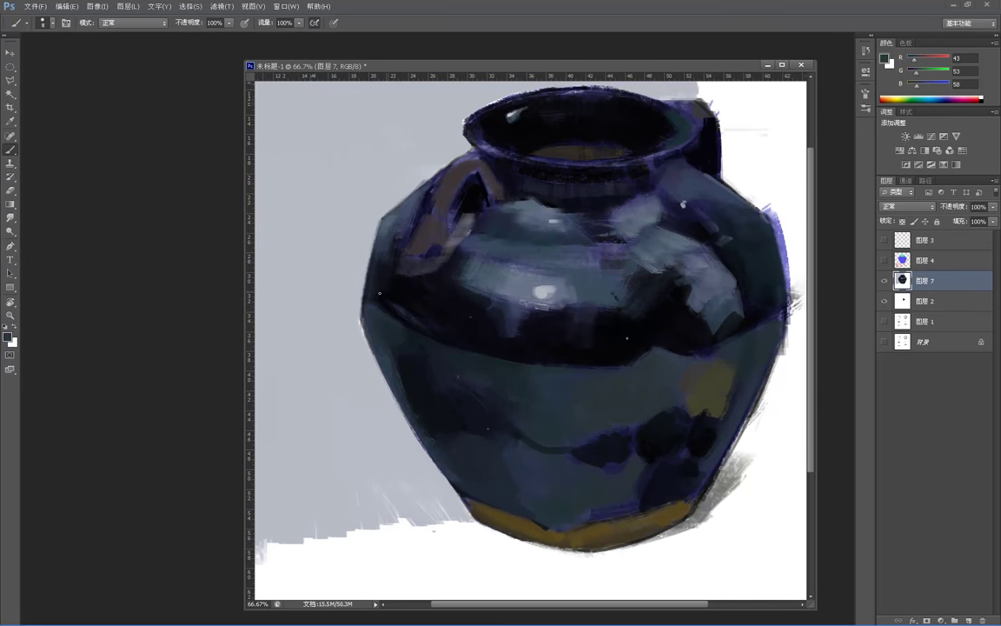
{"action": "left_click", "coordinate": [331, 325], "text": "alt"}
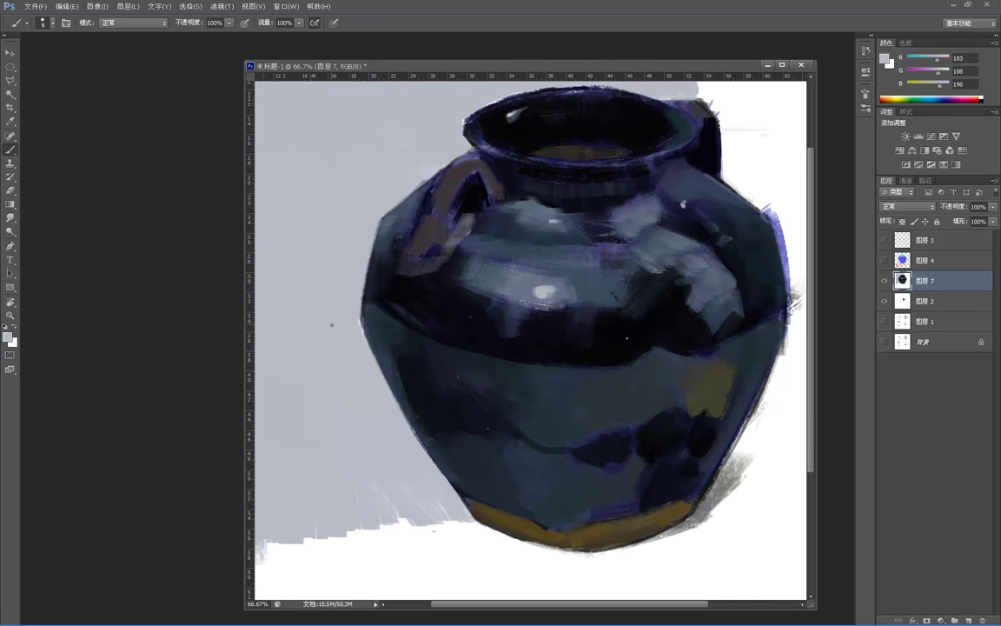
Outline the jar with the Polygonal Lasso, loosely around its right side, and copy the selection to a new layer.
{"action": "key", "text": "z"}
{"action": "left_click", "coordinate": [492, 210], "text": "alt"}
{"action": "left_click", "coordinate": [435, 196], "text": "alt"}
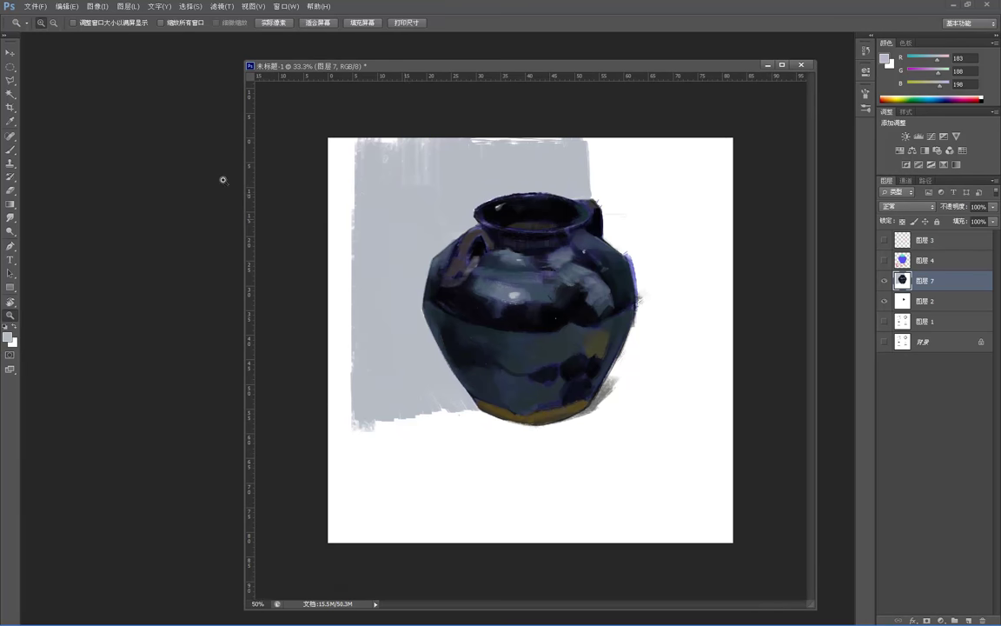
{"action": "left_click", "coordinate": [283, 188]}
{"action": "left_click", "coordinate": [11, 80]}
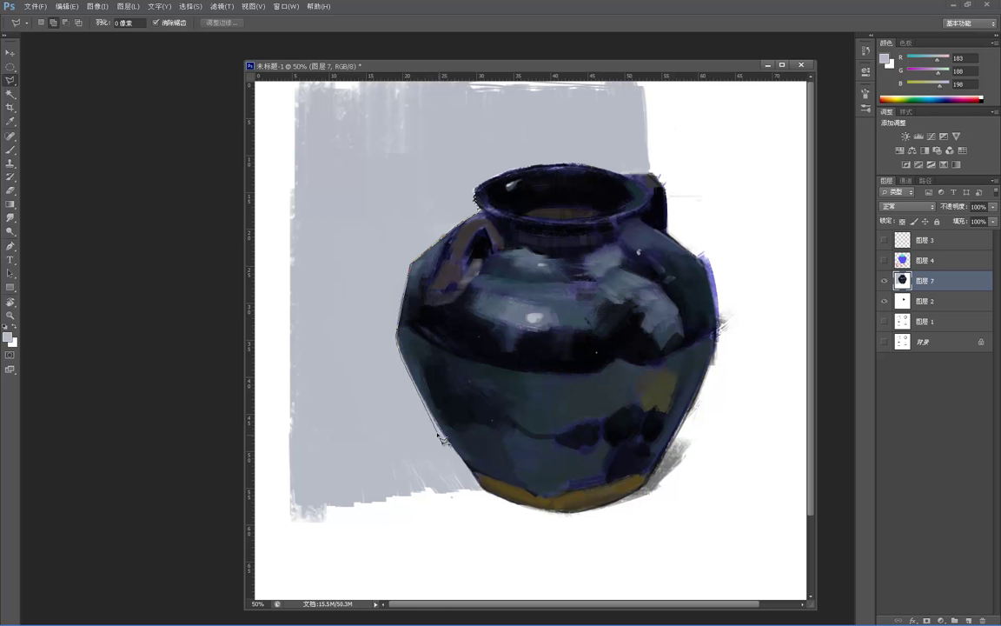
{"action": "mouse_move", "coordinate": [466, 467]}
{"action": "left_mouse_down"}
{"action": "mouse_move", "coordinate": [508, 521]}
{"action": "mouse_move", "coordinate": [588, 530]}
{"action": "mouse_move", "coordinate": [684, 487]}
{"action": "mouse_move", "coordinate": [750, 379]}
{"action": "mouse_move", "coordinate": [735, 239]}
{"action": "mouse_move", "coordinate": [671, 233]}
{"action": "mouse_move", "coordinate": [672, 183]}
{"action": "mouse_move", "coordinate": [650, 162]}
{"action": "mouse_move", "coordinate": [653, 172]}
{"action": "mouse_move", "coordinate": [625, 179]}
{"action": "mouse_move", "coordinate": [532, 163]}
{"action": "mouse_move", "coordinate": [477, 199]}
{"action": "left_mouse_up"}
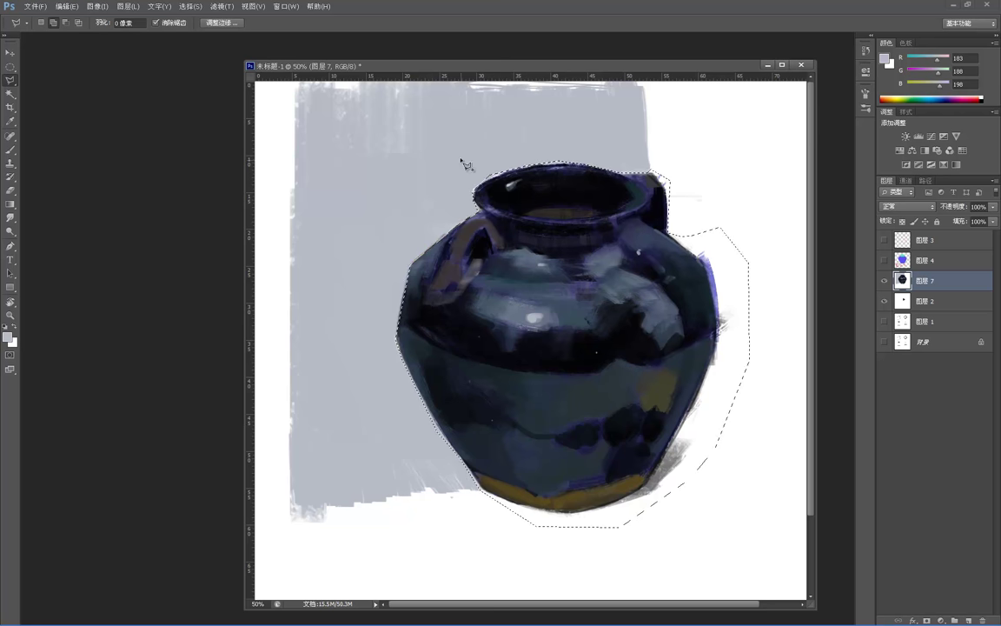
{"action": "key", "text": "ctrl+j"}
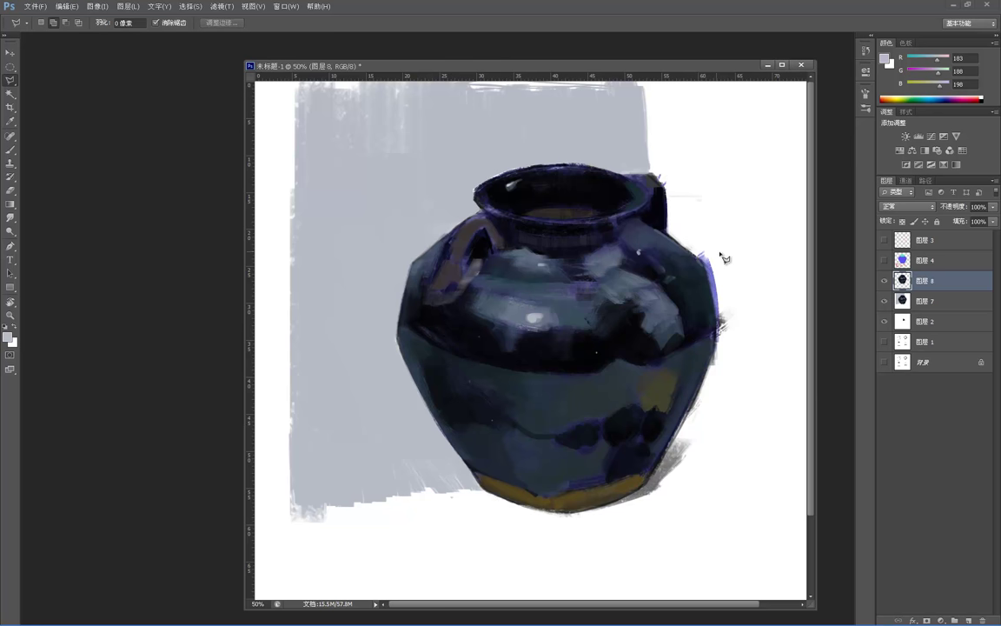
Paint darker strokes on the 图层 7 background above the jar with a 50 px brush in blue-grey, RGB 92, 102, 122.
{"action": "key", "text": "b"}
{"action": "key", "text": "bracketright"}
{"action": "key", "text": "bracketright"}
{"action": "key", "text": "bracketright"}
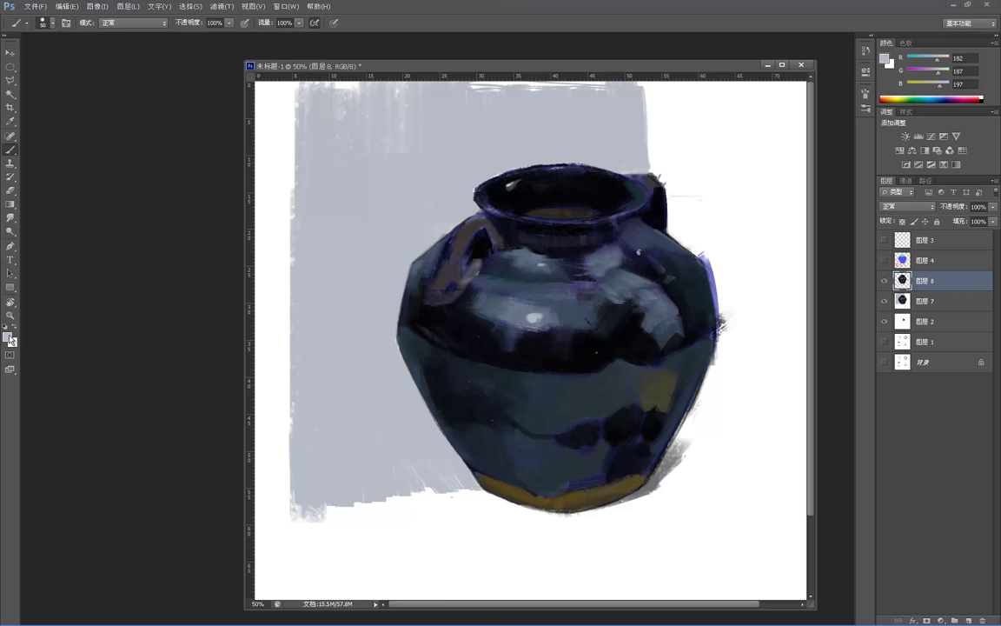
{"action": "left_click", "coordinate": [9, 336]}
{"action": "left_click_drag", "start_coordinate": [241, 170], "coordinate": [253, 185]}
{"action": "left_click", "coordinate": [457, 109]}
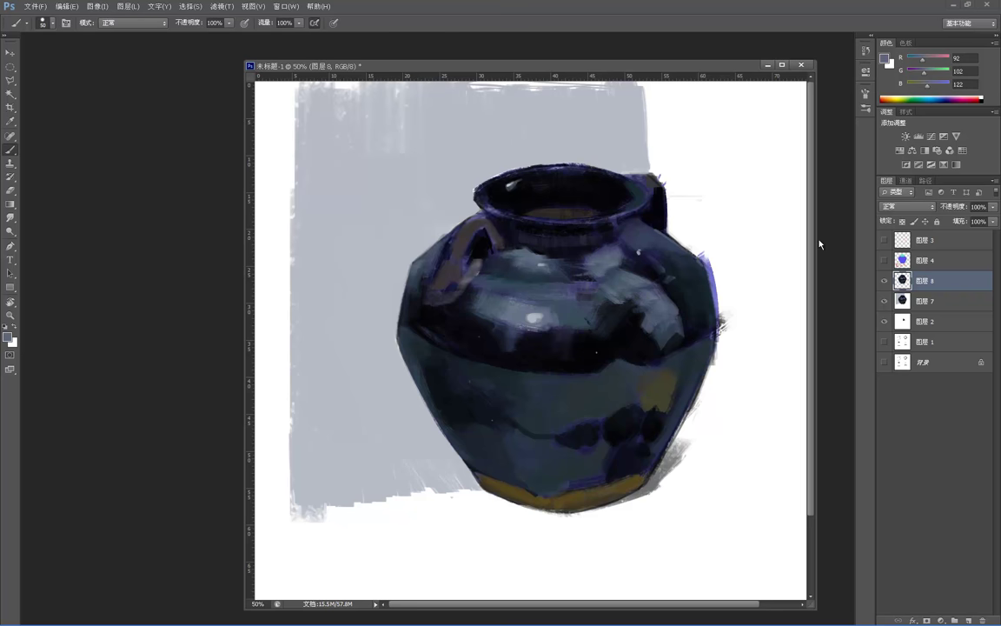
{"action": "left_click", "coordinate": [913, 300]}
{"action": "left_click", "coordinate": [571, 94]}
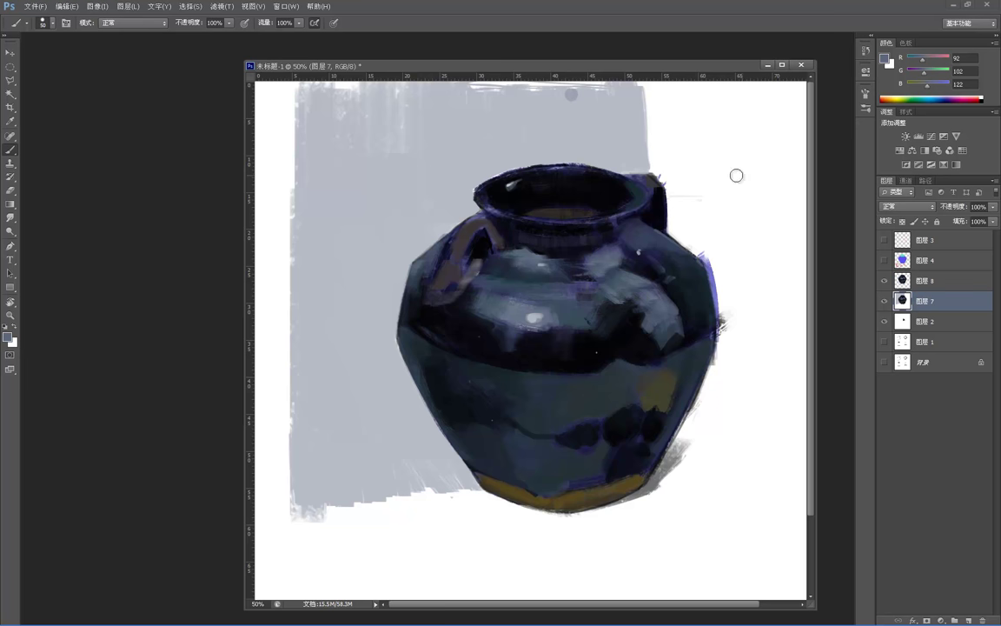
{"action": "mouse_move", "coordinate": [589, 87]}
{"action": "left_mouse_down"}
{"action": "mouse_move", "coordinate": [591, 136]}
{"action": "mouse_move", "coordinate": [594, 93]}
{"action": "mouse_move", "coordinate": [605, 92]}
{"action": "mouse_move", "coordinate": [607, 125]}
{"action": "mouse_move", "coordinate": [595, 94]}
{"action": "mouse_move", "coordinate": [584, 103]}
{"action": "mouse_move", "coordinate": [583, 189]}
{"action": "mouse_move", "coordinate": [555, 93]}
{"action": "mouse_move", "coordinate": [543, 197]}
{"action": "mouse_move", "coordinate": [515, 101]}
{"action": "mouse_move", "coordinate": [511, 163]}
{"action": "mouse_move", "coordinate": [498, 123]}
{"action": "mouse_move", "coordinate": [487, 152]}
{"action": "left_mouse_up"}
Cover the background left of and above the jar with sampled mid blue-grey, RGB 133, 141, 157, using a 200 px brush.
{"action": "left_click", "coordinate": [605, 125], "text": "alt"}
{"action": "key", "text": "bracketright"}
{"action": "key", "text": "bracketright"}
{"action": "key", "text": "bracketright"}
{"action": "key", "text": "bracketright"}
{"action": "key", "text": "bracketright"}
{"action": "key", "text": "bracketright"}
{"action": "key", "text": "bracketright"}
{"action": "key", "text": "bracketright"}
{"action": "key", "text": "bracketright"}
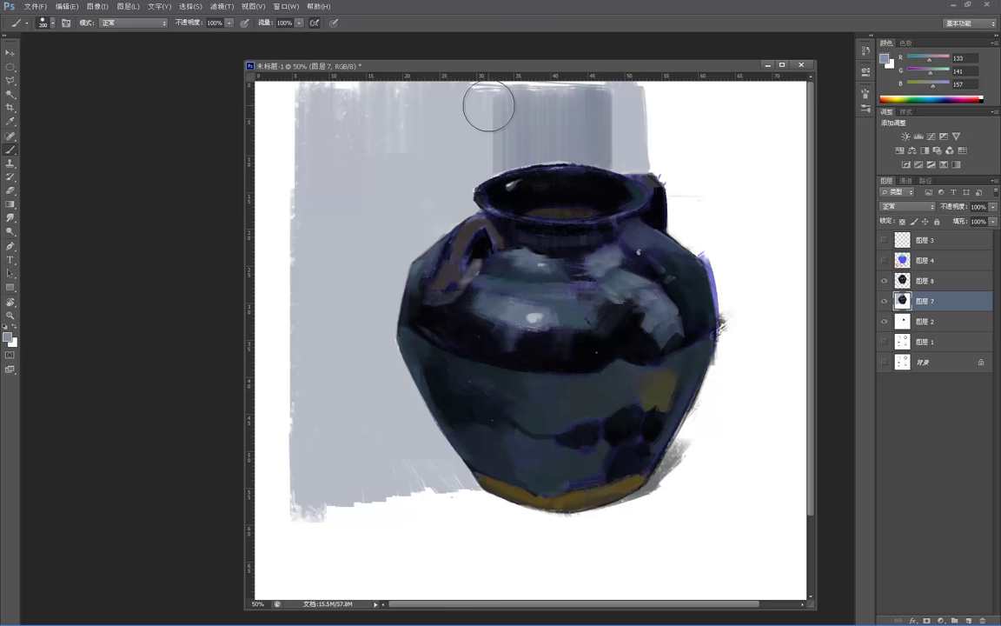
{"action": "mouse_move", "coordinate": [482, 106]}
{"action": "left_mouse_down"}
{"action": "mouse_move", "coordinate": [469, 128]}
{"action": "mouse_move", "coordinate": [395, 96]}
{"action": "mouse_move", "coordinate": [410, 375]}
{"action": "mouse_move", "coordinate": [385, 263]}
{"action": "mouse_move", "coordinate": [375, 107]}
{"action": "mouse_move", "coordinate": [357, 103]}
{"action": "mouse_move", "coordinate": [324, 219]}
{"action": "mouse_move", "coordinate": [326, 458]}
{"action": "mouse_move", "coordinate": [391, 226]}
{"action": "mouse_move", "coordinate": [428, 190]}
{"action": "mouse_move", "coordinate": [425, 472]}
{"action": "left_mouse_up"}
{"action": "left_click_drag", "start_coordinate": [591, 139], "coordinate": [585, 140]}
{"action": "mouse_move", "coordinate": [320, 107]}
{"action": "left_mouse_down"}
{"action": "mouse_move", "coordinate": [661, 122]}
{"action": "mouse_move", "coordinate": [618, 174]}
{"action": "mouse_move", "coordinate": [556, 165]}
{"action": "left_mouse_up"}
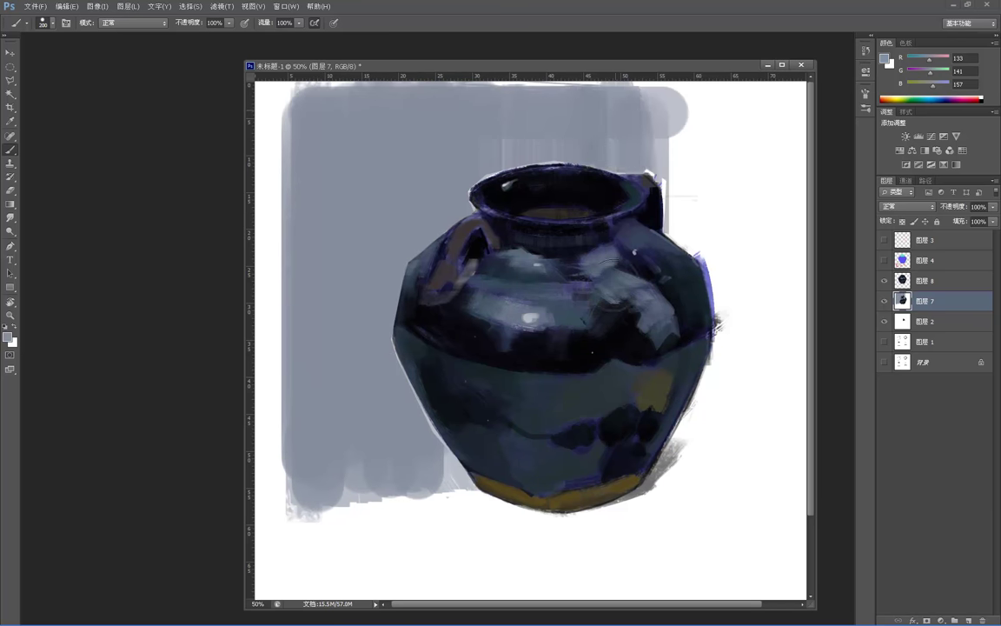
Extend the mid blue-grey background, RGB 133, 141, 157, across the canvas's upper right and down beside the jar.
{"action": "mouse_move", "coordinate": [658, 116]}
{"action": "left_mouse_down"}
{"action": "mouse_move", "coordinate": [666, 236]}
{"action": "mouse_move", "coordinate": [682, 261]}
{"action": "mouse_move", "coordinate": [701, 96]}
{"action": "mouse_move", "coordinate": [692, 233]}
{"action": "mouse_move", "coordinate": [716, 210]}
{"action": "mouse_move", "coordinate": [730, 148]}
{"action": "mouse_move", "coordinate": [719, 474]}
{"action": "mouse_move", "coordinate": [731, 149]}
{"action": "mouse_move", "coordinate": [720, 358]}
{"action": "mouse_move", "coordinate": [754, 316]}
{"action": "mouse_move", "coordinate": [748, 132]}
{"action": "mouse_move", "coordinate": [734, 432]}
{"action": "mouse_move", "coordinate": [759, 108]}
{"action": "mouse_move", "coordinate": [754, 228]}
{"action": "mouse_move", "coordinate": [635, 105]}
{"action": "mouse_move", "coordinate": [764, 113]}
{"action": "mouse_move", "coordinate": [567, 104]}
{"action": "mouse_move", "coordinate": [729, 121]}
{"action": "left_mouse_up"}
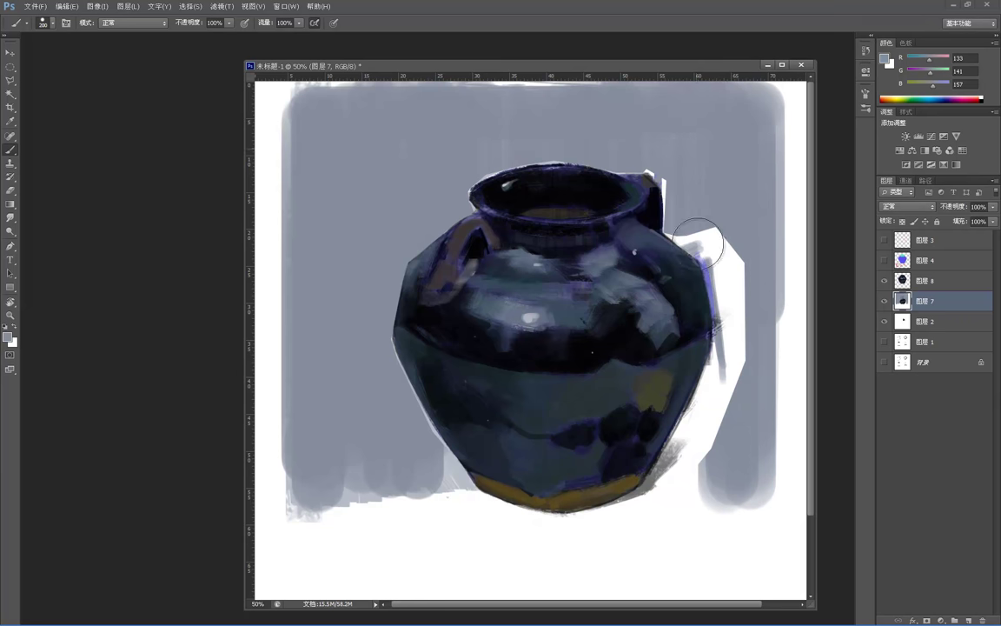
{"action": "mouse_move", "coordinate": [743, 457]}
{"action": "left_mouse_down"}
{"action": "mouse_move", "coordinate": [764, 223]}
{"action": "mouse_move", "coordinate": [775, 337]}
{"action": "mouse_move", "coordinate": [744, 471]}
{"action": "left_mouse_up"}
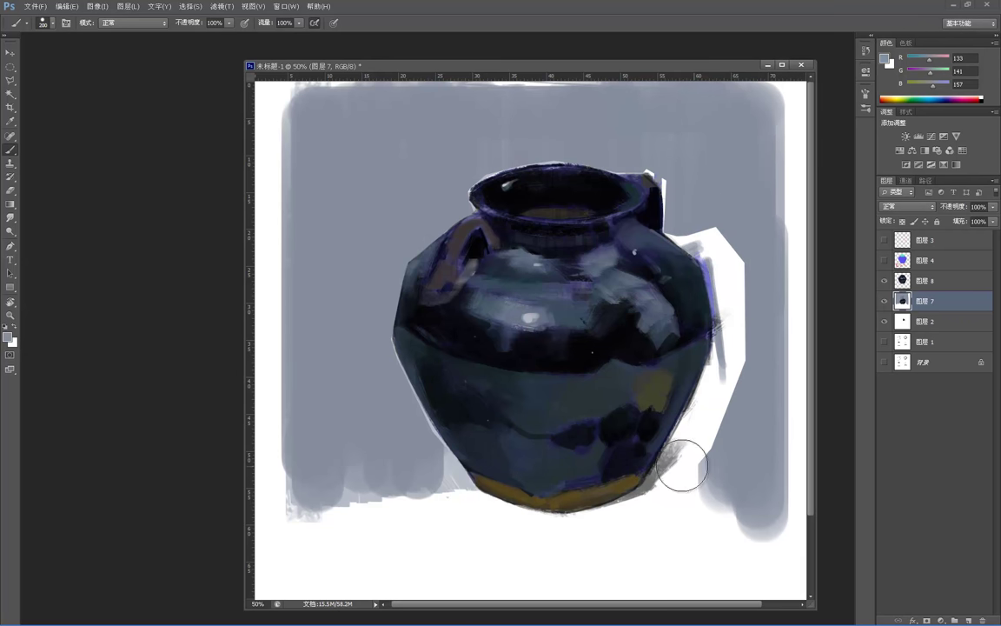
{"action": "key", "text": "z"}
{"action": "left_click", "coordinate": [724, 391], "text": "alt"}
{"action": "left_click", "coordinate": [666, 206]}
{"action": "left_click", "coordinate": [668, 181]}
{"action": "key", "text": "b"}
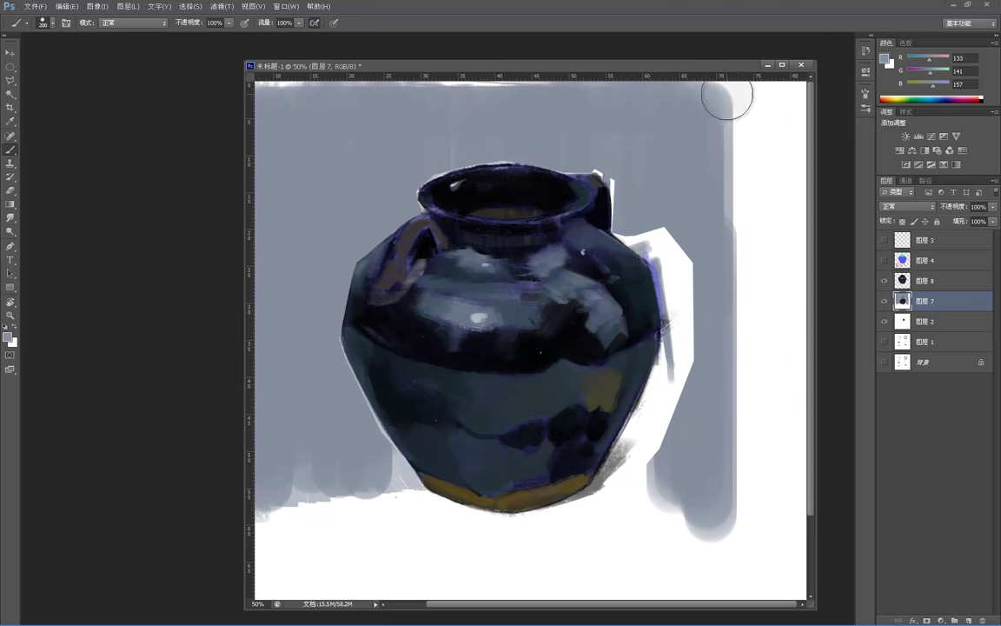
{"action": "mouse_move", "coordinate": [744, 170]}
{"action": "left_mouse_down"}
{"action": "mouse_move", "coordinate": [731, 347]}
{"action": "mouse_move", "coordinate": [748, 452]}
{"action": "mouse_move", "coordinate": [742, 165]}
{"action": "mouse_move", "coordinate": [742, 498]}
{"action": "left_mouse_up"}
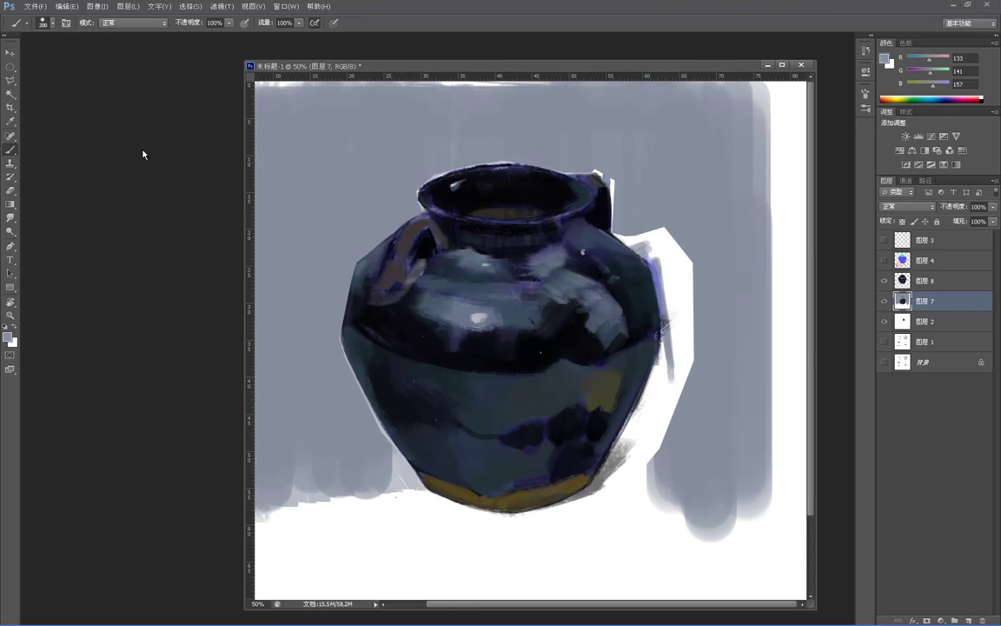
Lasso the area outside the jar's right edge from the handle to the base, delete it from 图层 8, and deselect.
{"action": "left_click", "coordinate": [10, 83]}
{"action": "left_click", "coordinate": [597, 175]}
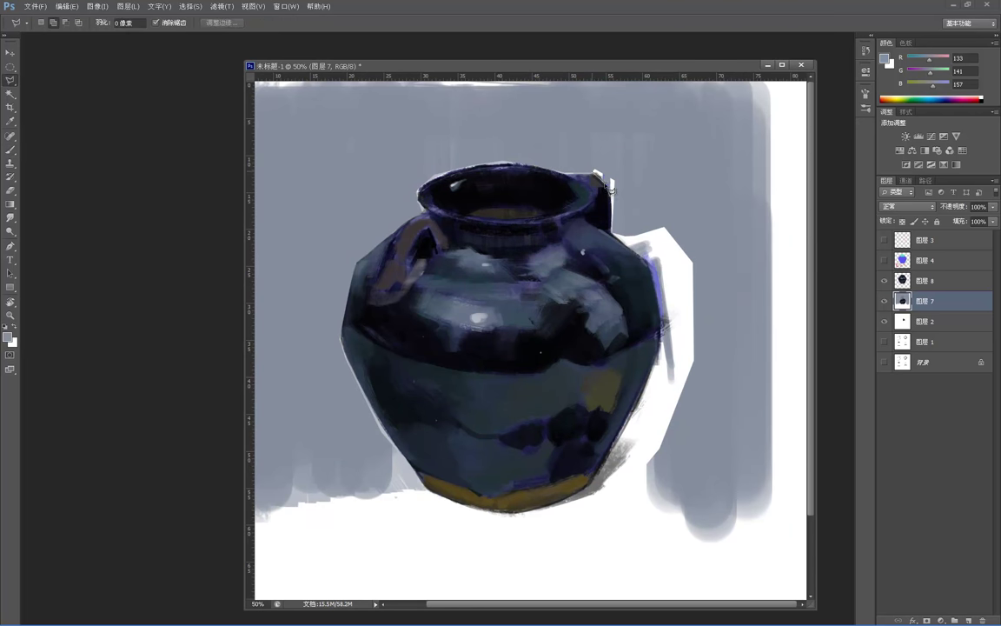
{"action": "left_click", "coordinate": [612, 232]}
{"action": "left_click", "coordinate": [631, 497]}
{"action": "left_click", "coordinate": [725, 311]}
{"action": "left_click", "coordinate": [715, 189]}
{"action": "left_click", "coordinate": [665, 149]}
{"action": "left_click", "coordinate": [617, 136]}
{"action": "left_click", "coordinate": [587, 143]}
{"action": "left_click", "coordinate": [596, 177]}
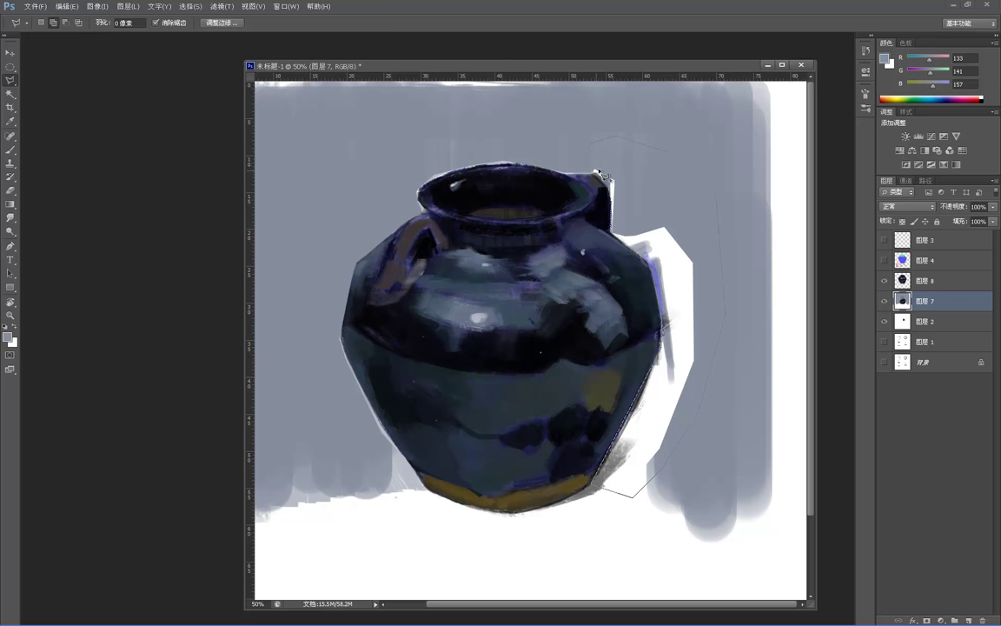
{"action": "left_click", "coordinate": [925, 280]}
{"action": "key", "text": "Delete"}
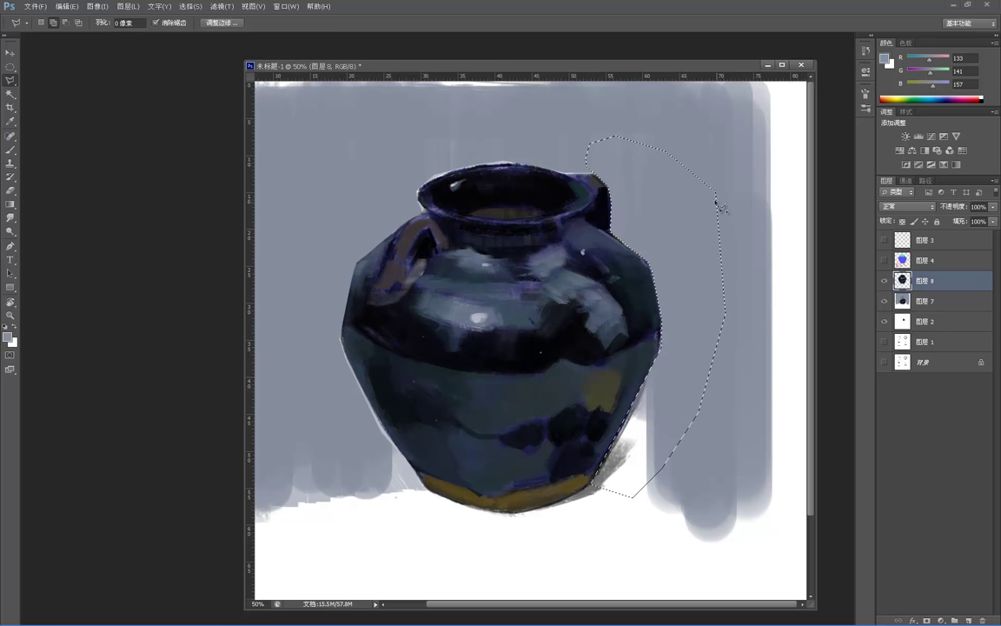
{"action": "key", "text": "m"}
{"action": "key", "text": "ctrl+d"}
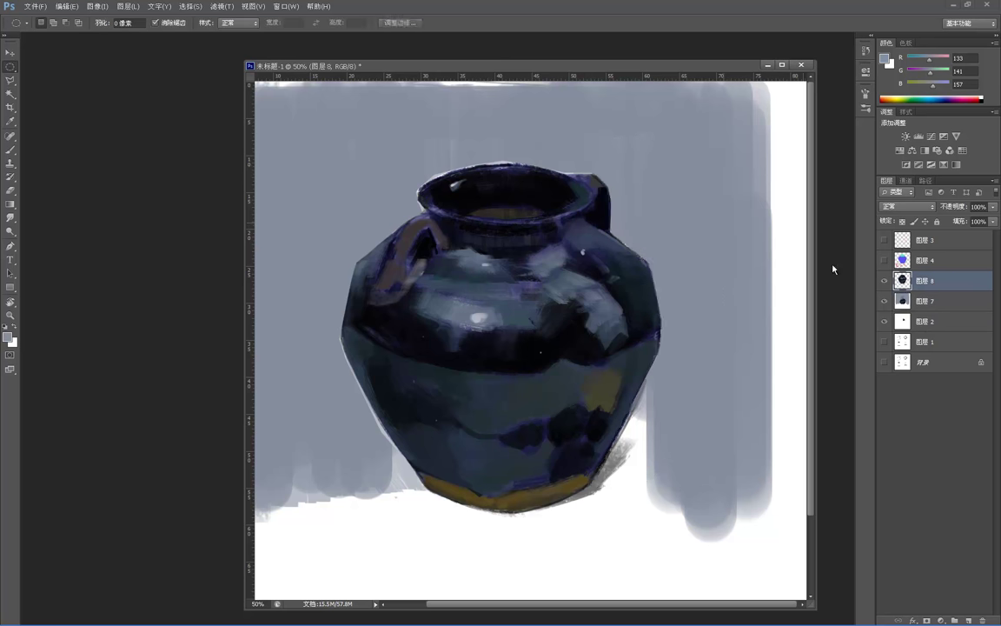
Cover the old grey shadow beside the jar's lower right on 图层 7 with mid blue-grey, RGB 133, 141, 157, using the 200 px brush.
{"action": "left_click", "coordinate": [912, 302]}
{"action": "key", "text": "b"}
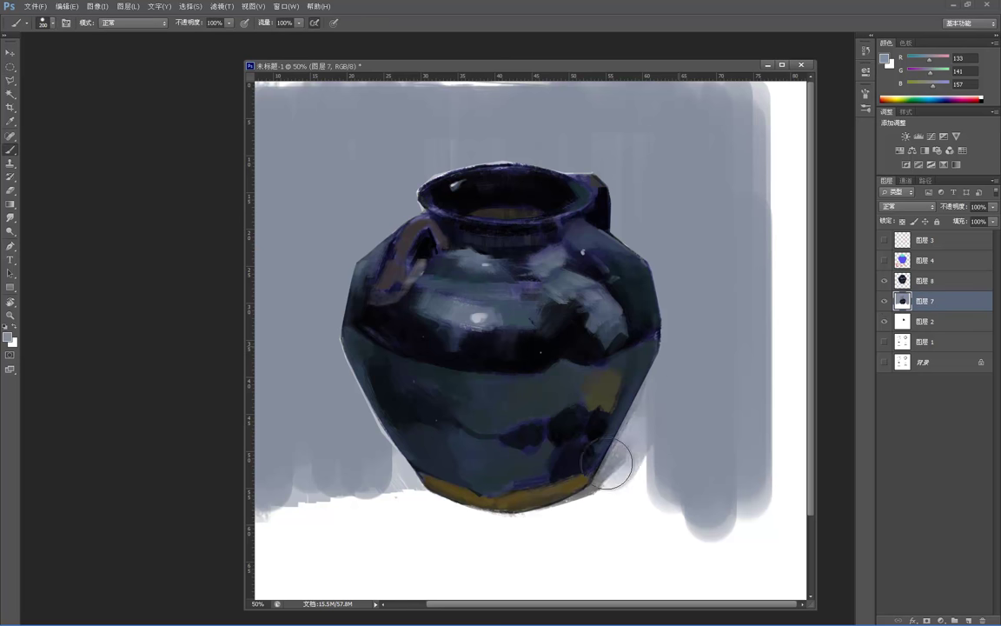
{"action": "left_click_drag", "start_coordinate": [658, 420], "coordinate": [670, 465]}
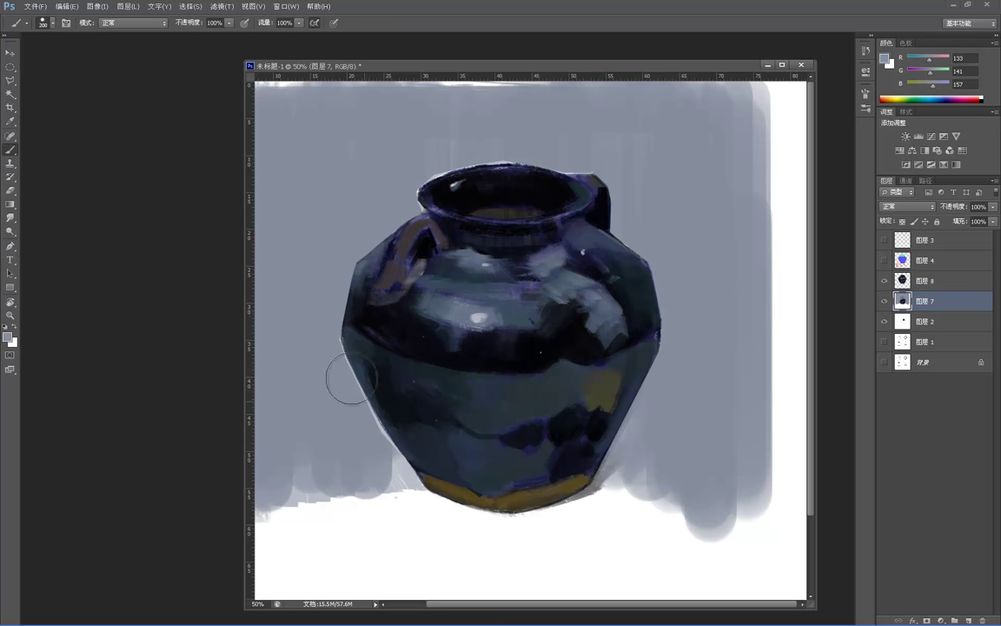
Sketch the cast shadow's lower edge rightward from the jar's base with a 50 px brush in light blue-grey, RGB 135, 143, 159.
{"action": "key", "text": "z"}
{"action": "left_click", "coordinate": [647, 153], "text": "alt"}
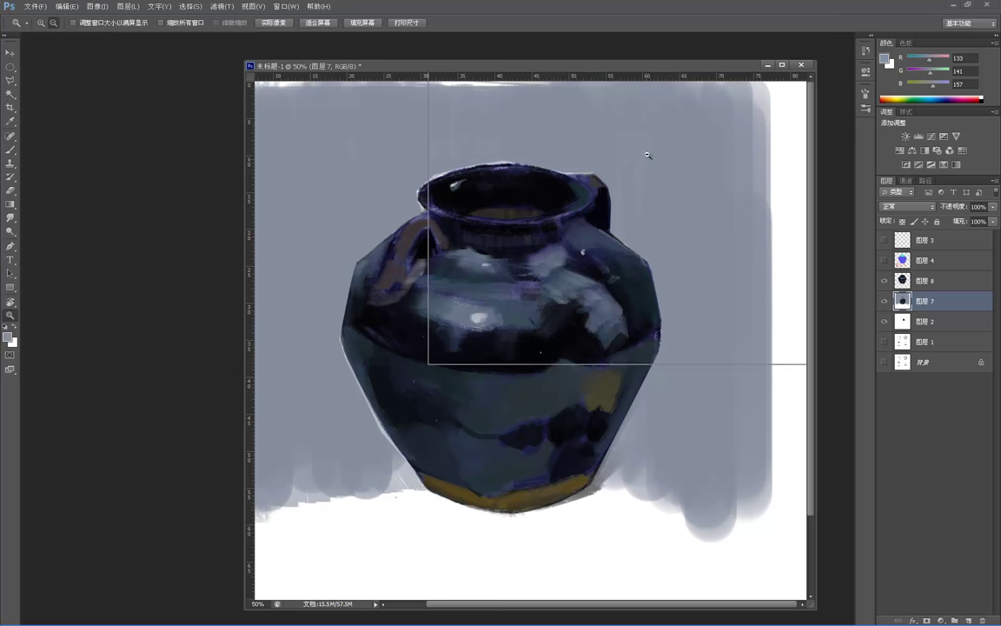
{"action": "left_click", "coordinate": [641, 138], "text": "alt"}
{"action": "left_click", "coordinate": [545, 348]}
{"action": "left_click", "coordinate": [543, 351]}
{"action": "key", "text": "b"}
{"action": "key", "text": "bracketleft"}
{"action": "key", "text": "bracketleft"}
{"action": "key", "text": "bracketleft"}
{"action": "key", "text": "bracketleft"}
{"action": "key", "text": "bracketleft"}
{"action": "key", "text": "bracketleft"}
{"action": "key", "text": "bracketleft"}
{"action": "key", "text": "bracketleft"}
{"action": "key", "text": "bracketleft"}
{"action": "left_click_drag", "start_coordinate": [542, 453], "coordinate": [666, 439]}
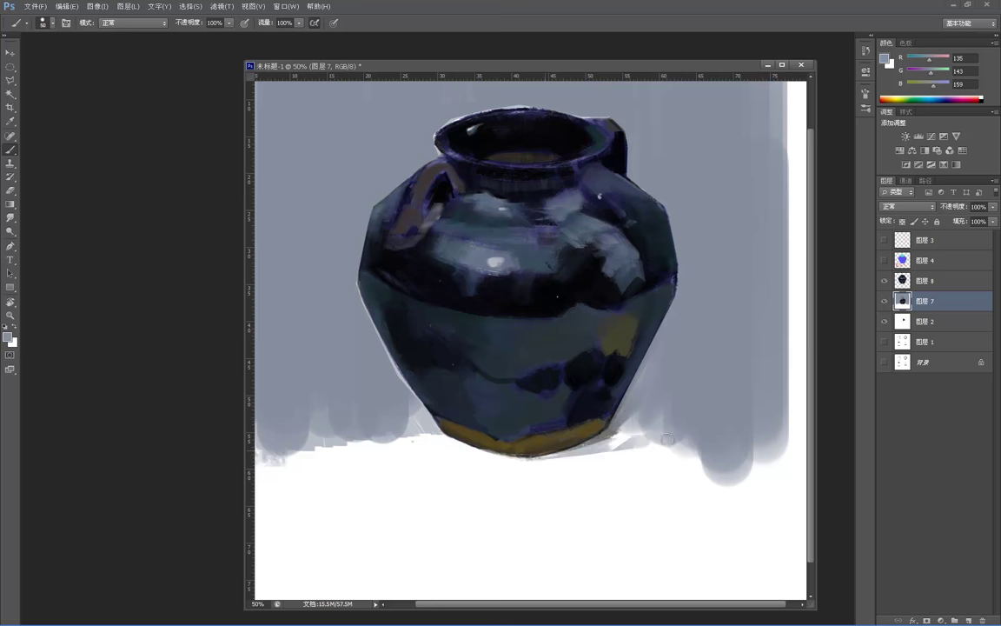
Paint the jar's cast shadow on 图层 7 to the right of its base in dark blue-grey, RGB 66, 73, 90, with the 50 px brush.
{"action": "left_click", "coordinate": [656, 402], "text": "alt"}
{"action": "left_click", "coordinate": [7, 336]}
{"action": "left_click", "coordinate": [257, 202]}
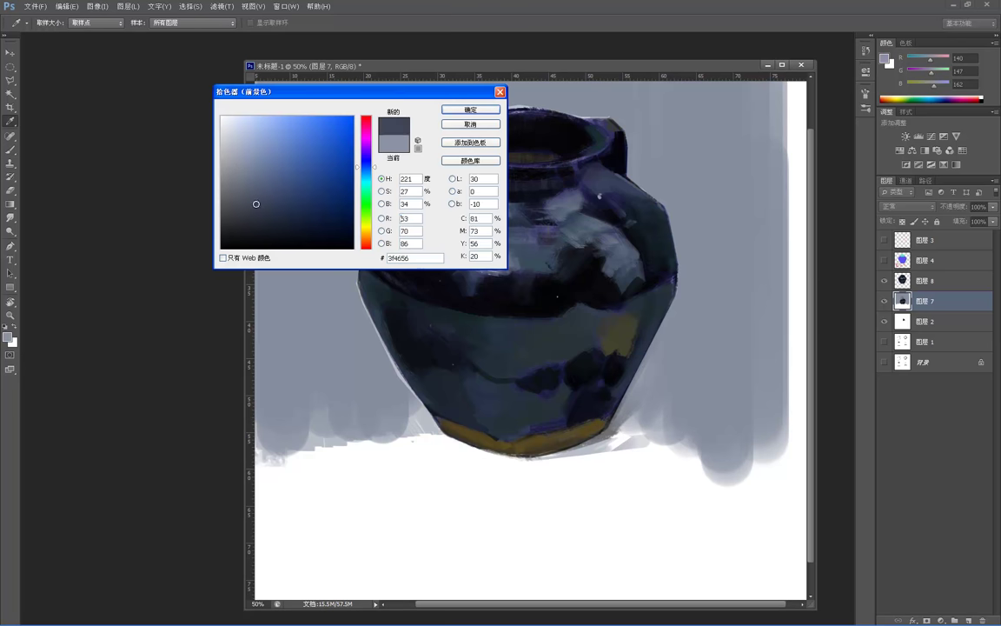
{"action": "left_click", "coordinate": [467, 109]}
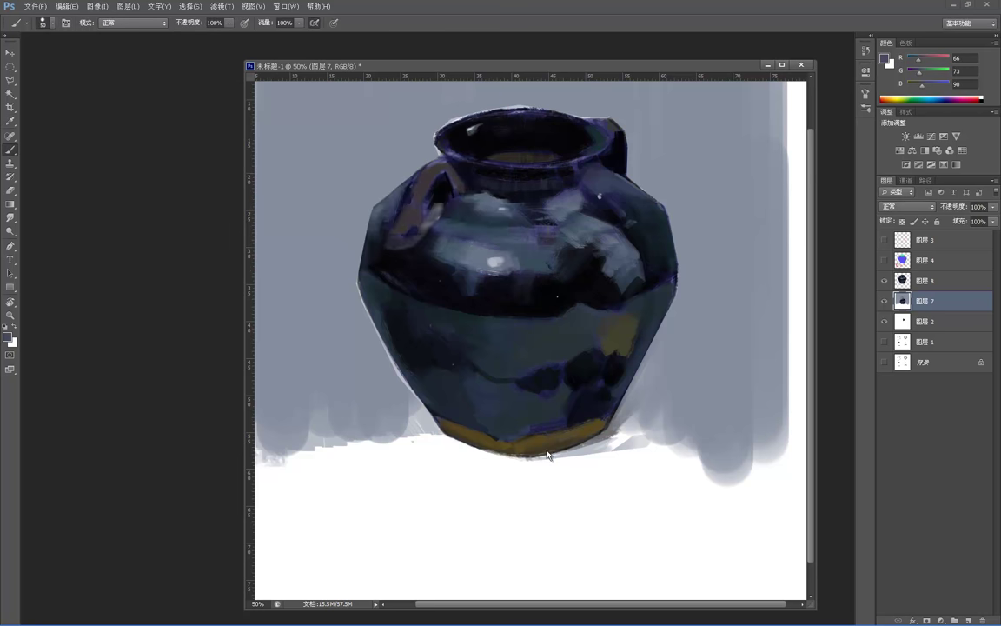
{"action": "mouse_move", "coordinate": [551, 450]}
{"action": "left_mouse_down"}
{"action": "mouse_move", "coordinate": [612, 430]}
{"action": "mouse_move", "coordinate": [589, 438]}
{"action": "mouse_move", "coordinate": [619, 417]}
{"action": "mouse_move", "coordinate": [597, 441]}
{"action": "mouse_move", "coordinate": [641, 406]}
{"action": "mouse_move", "coordinate": [615, 438]}
{"action": "mouse_move", "coordinate": [657, 421]}
{"action": "mouse_move", "coordinate": [625, 410]}
{"action": "mouse_move", "coordinate": [684, 376]}
{"action": "mouse_move", "coordinate": [646, 374]}
{"action": "mouse_move", "coordinate": [602, 441]}
{"action": "mouse_move", "coordinate": [641, 402]}
{"action": "mouse_move", "coordinate": [629, 396]}
{"action": "mouse_move", "coordinate": [604, 417]}
{"action": "mouse_move", "coordinate": [655, 382]}
{"action": "mouse_move", "coordinate": [588, 427]}
{"action": "mouse_move", "coordinate": [636, 398]}
{"action": "mouse_move", "coordinate": [594, 436]}
{"action": "mouse_move", "coordinate": [609, 394]}
{"action": "mouse_move", "coordinate": [619, 393]}
{"action": "mouse_move", "coordinate": [615, 402]}
{"action": "mouse_move", "coordinate": [651, 390]}
{"action": "left_mouse_up"}
{"action": "mouse_move", "coordinate": [592, 413]}
{"action": "left_mouse_down"}
{"action": "mouse_move", "coordinate": [648, 402]}
{"action": "mouse_move", "coordinate": [669, 411]}
{"action": "left_mouse_up"}
{"action": "mouse_move", "coordinate": [620, 442]}
{"action": "left_mouse_down"}
{"action": "mouse_move", "coordinate": [697, 417]}
{"action": "mouse_move", "coordinate": [689, 429]}
{"action": "mouse_move", "coordinate": [705, 414]}
{"action": "left_mouse_up"}
{"action": "mouse_move", "coordinate": [652, 383]}
{"action": "left_mouse_down"}
{"action": "mouse_move", "coordinate": [684, 370]}
{"action": "mouse_move", "coordinate": [625, 384]}
{"action": "mouse_move", "coordinate": [710, 376]}
{"action": "mouse_move", "coordinate": [661, 408]}
{"action": "mouse_move", "coordinate": [714, 391]}
{"action": "mouse_move", "coordinate": [659, 441]}
{"action": "left_mouse_up"}
{"action": "key", "text": "z"}
{"action": "left_click", "coordinate": [741, 400], "text": "alt"}
{"action": "left_click", "coordinate": [730, 401], "text": "alt"}
{"action": "left_click", "coordinate": [721, 403], "text": "alt"}
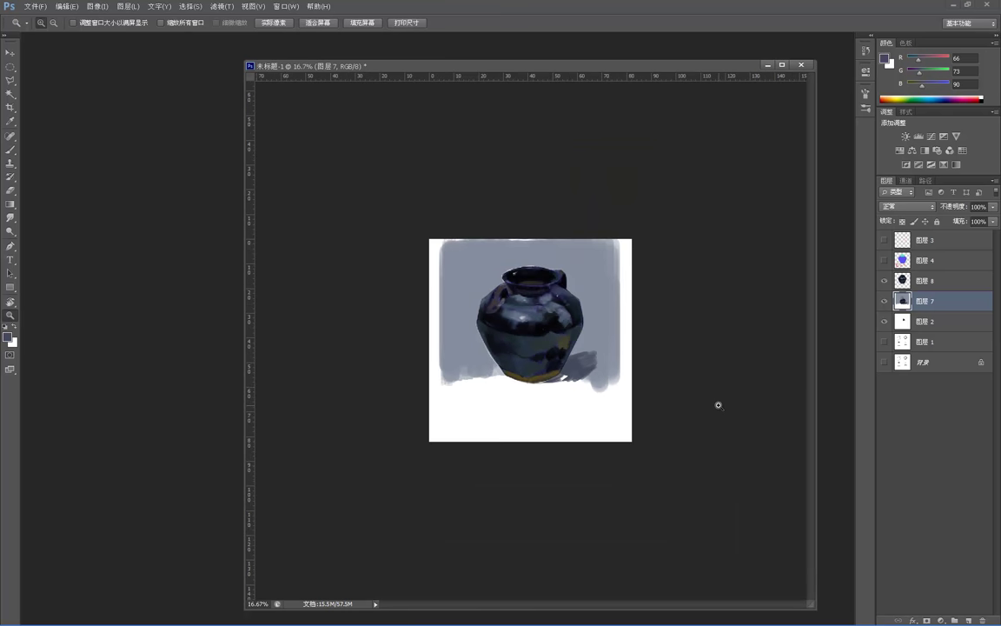